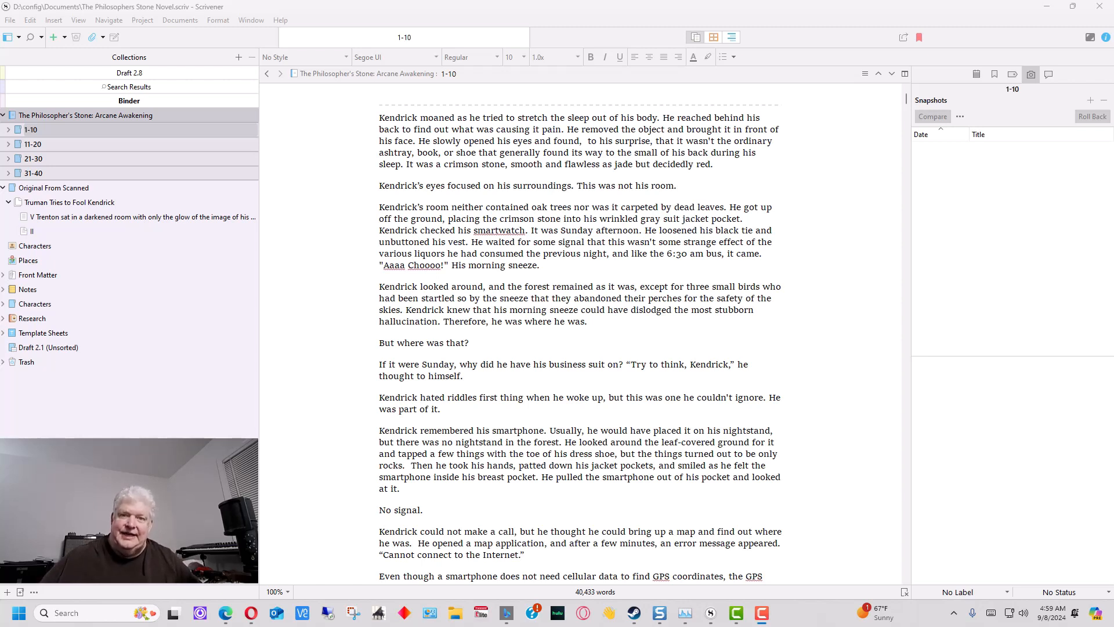
# - Start a new project and browse the Fiction, Non-Fiction and Scriptwriting template categories
pyautogui.click(253, 122)
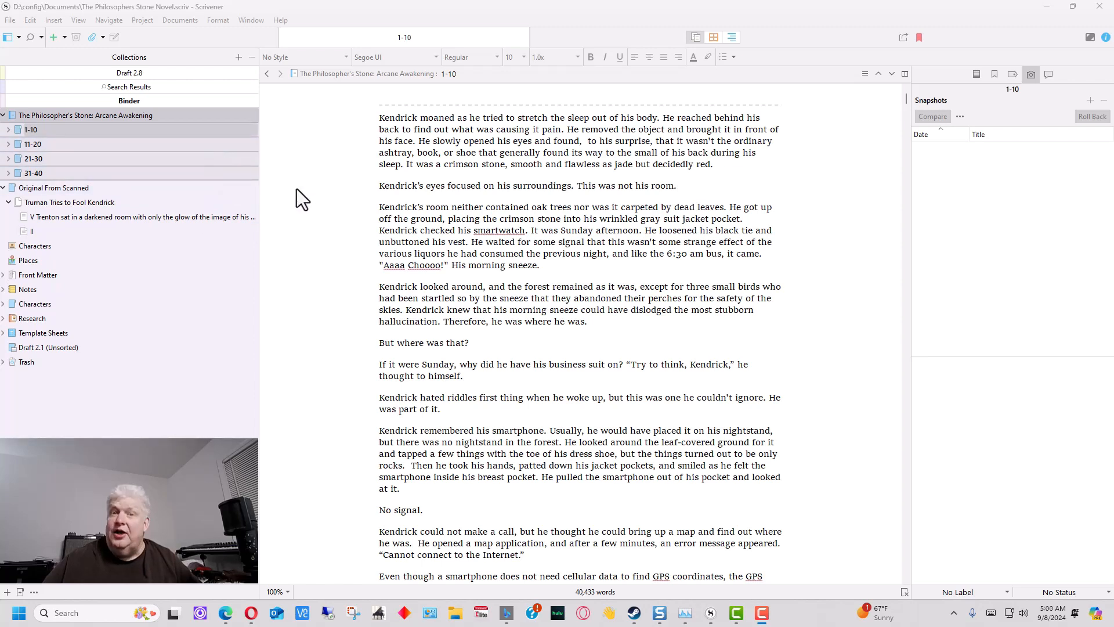
pyautogui.click(10, 20)
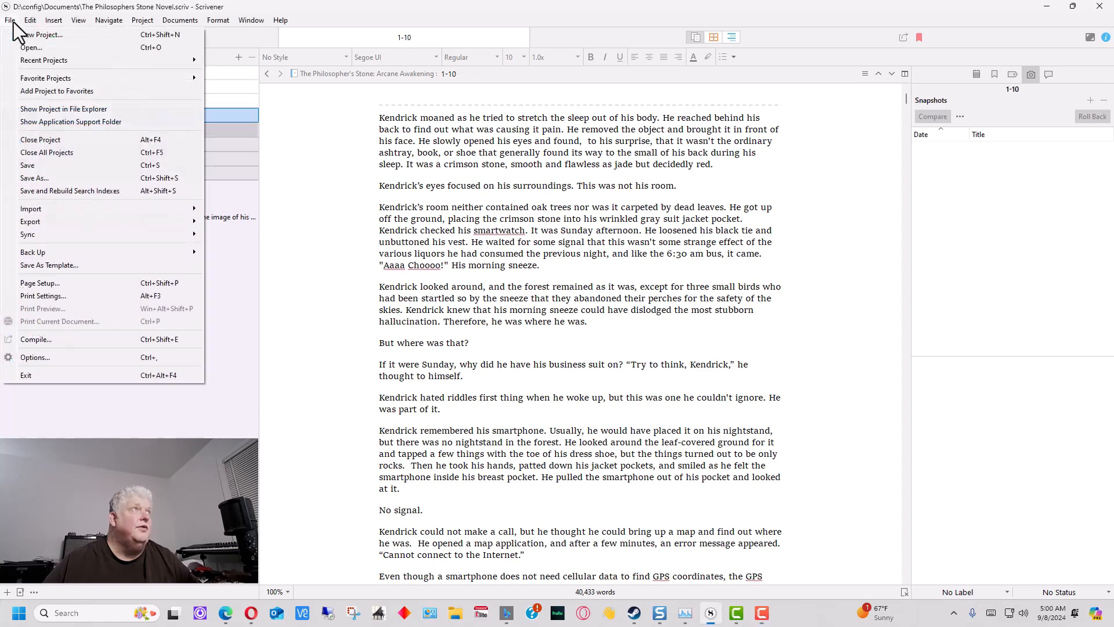
pyautogui.click(19, 33)
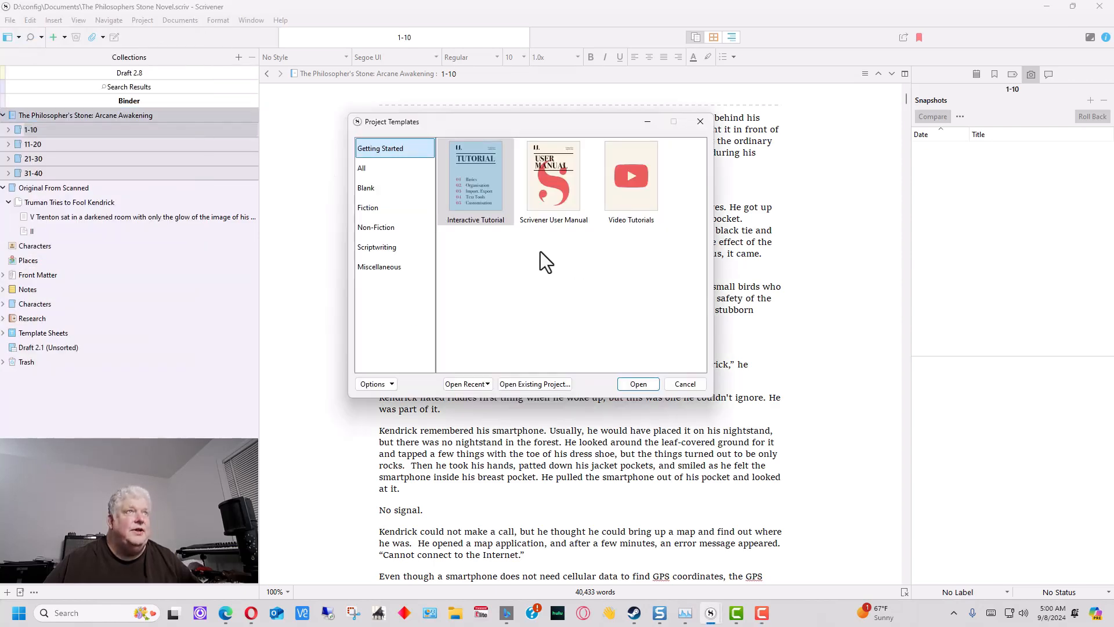
pyautogui.click(391, 210)
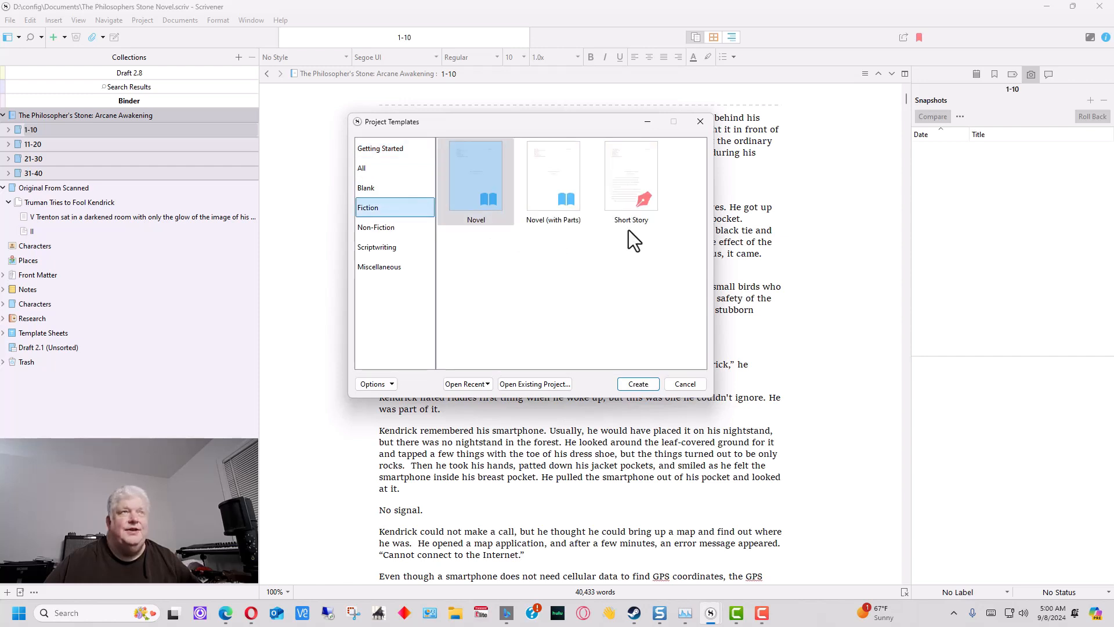
pyautogui.click(505, 217)
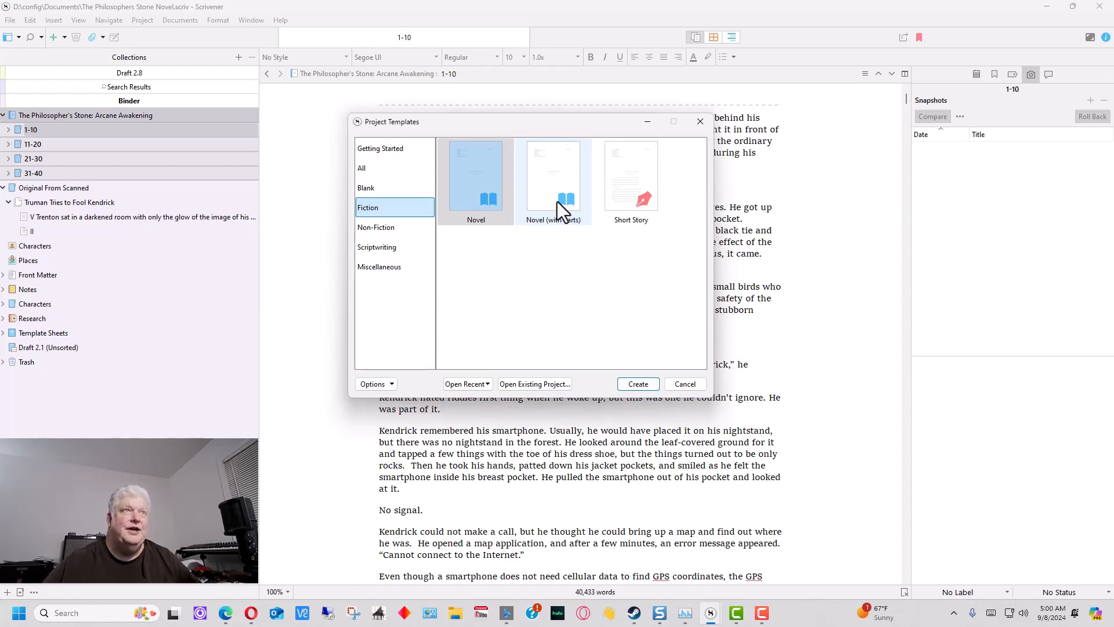
pyautogui.click(383, 228)
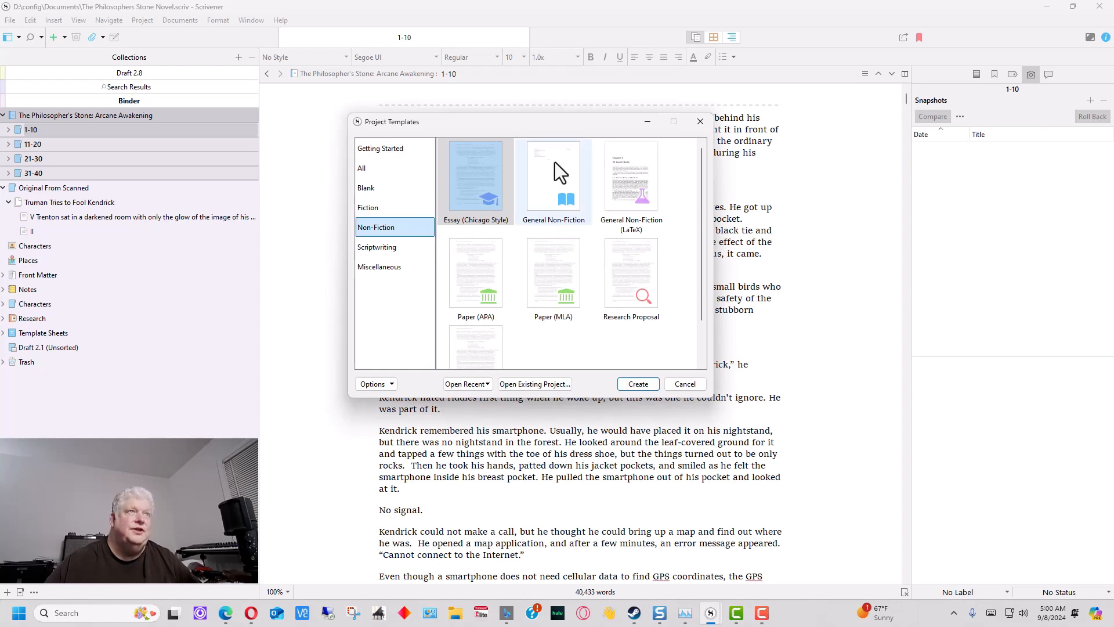
pyautogui.click(409, 249)
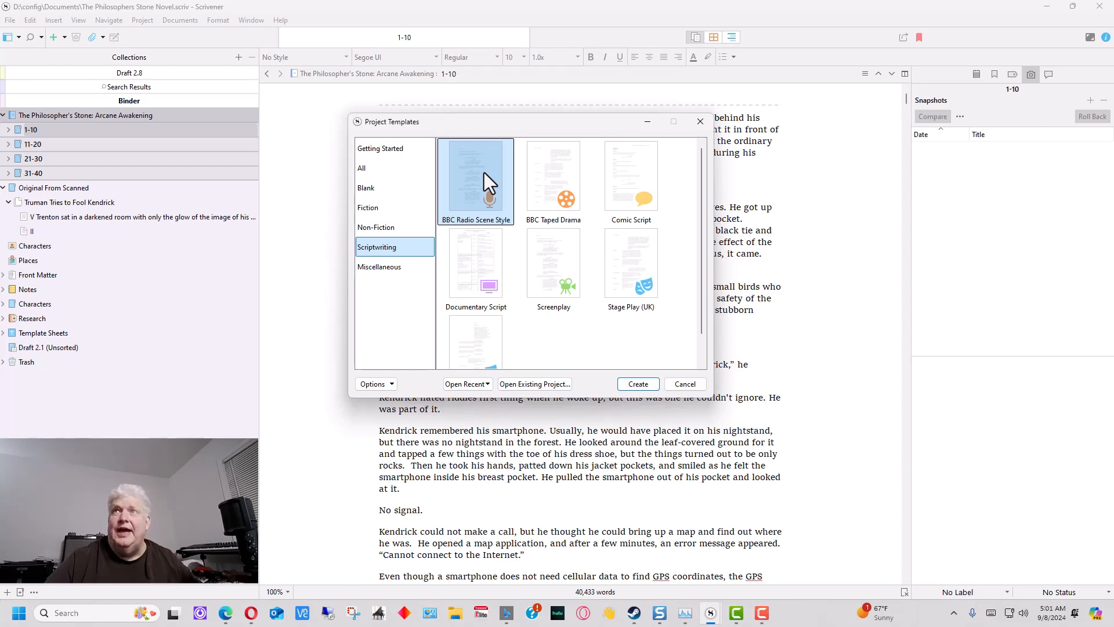
# - Create a project from the Blank template, named "Demo Novel 2024", in the docs folder of "scrivener demo"
pyautogui.click(387, 188)
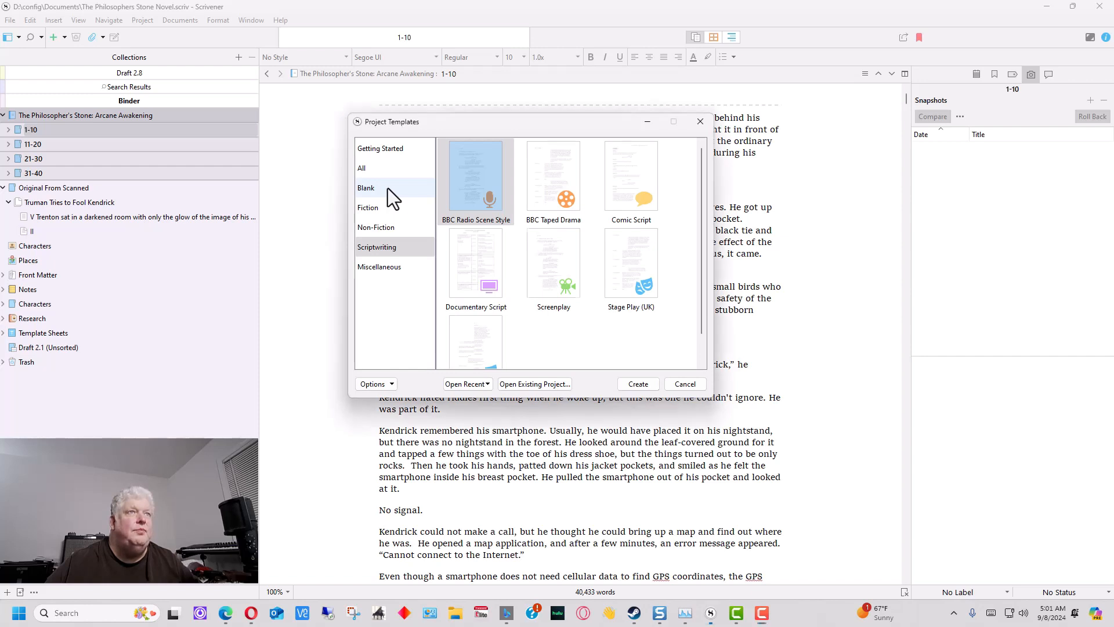
pyautogui.click(638, 384)
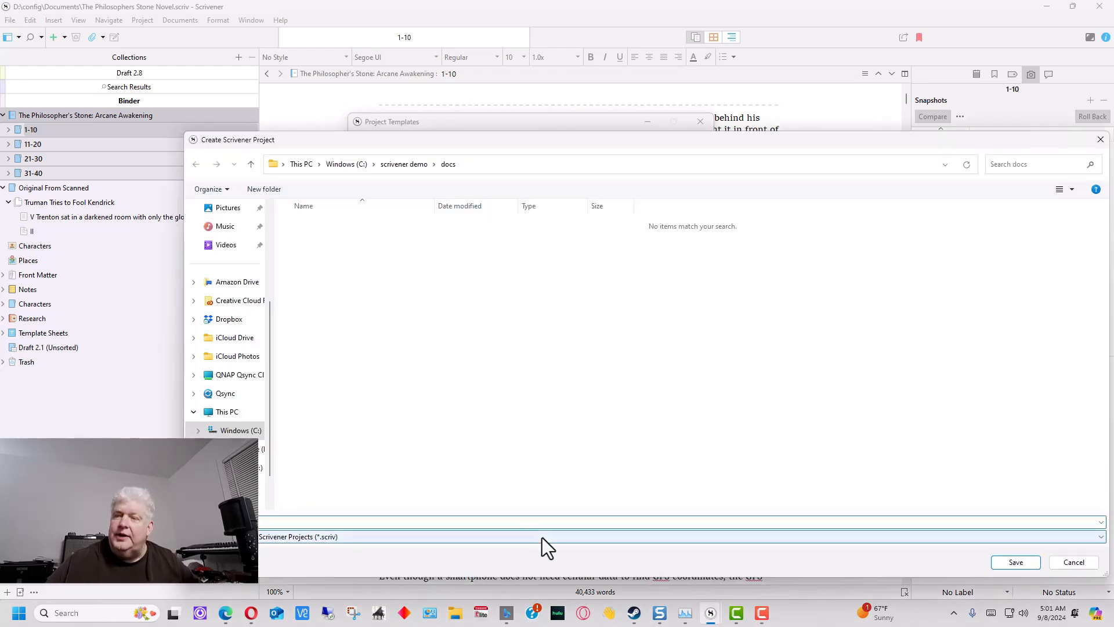
pyautogui.write('Demo')
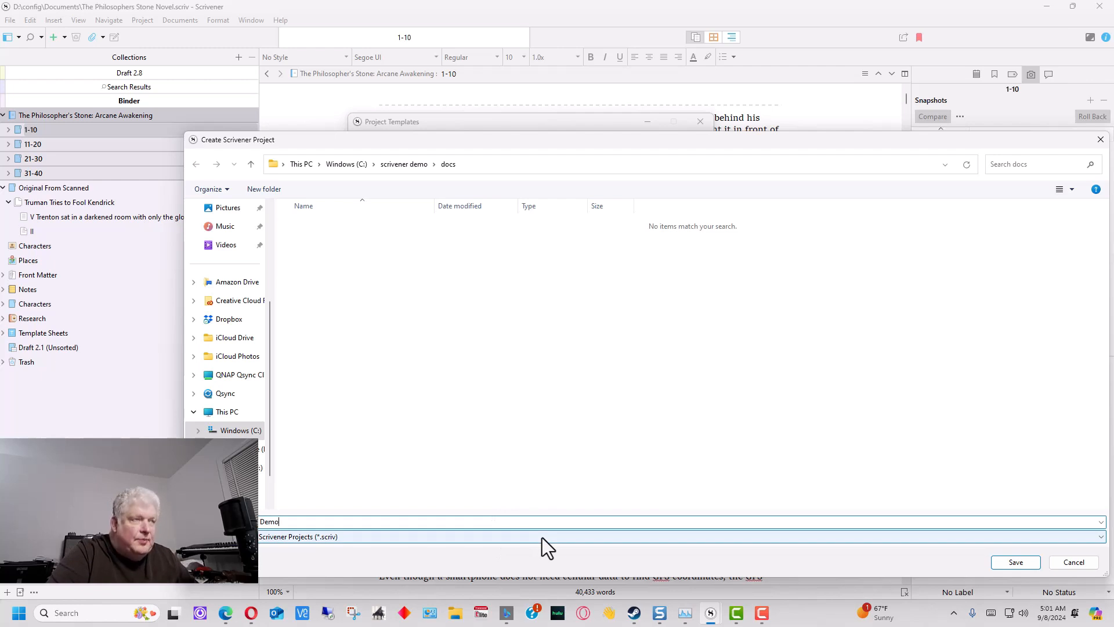
pyautogui.write(' Novel 2024')
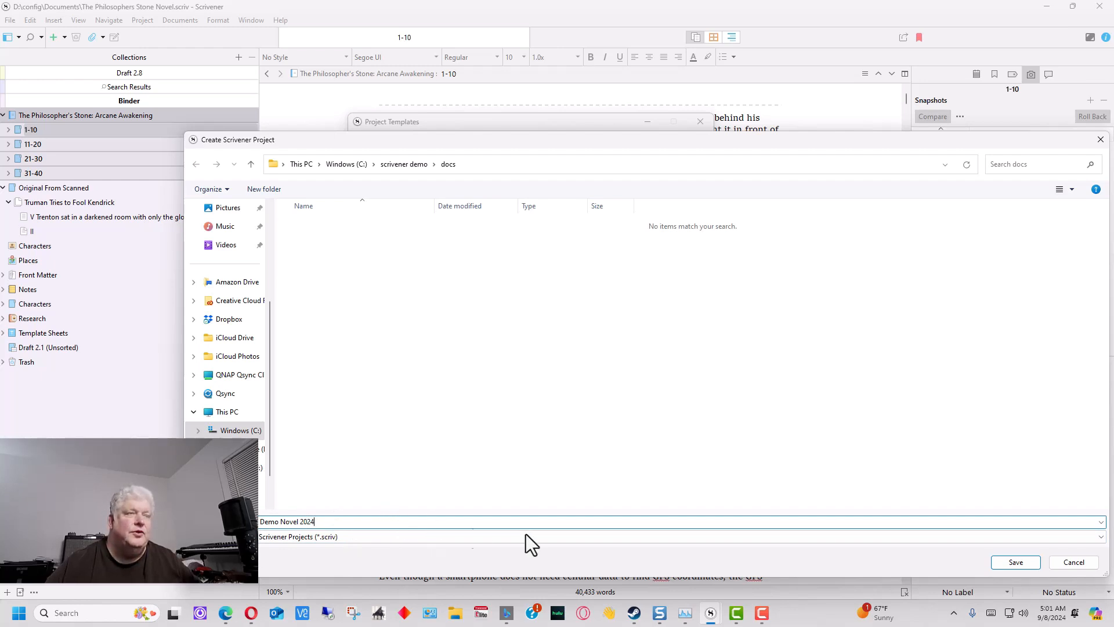
pyautogui.click(1016, 562)
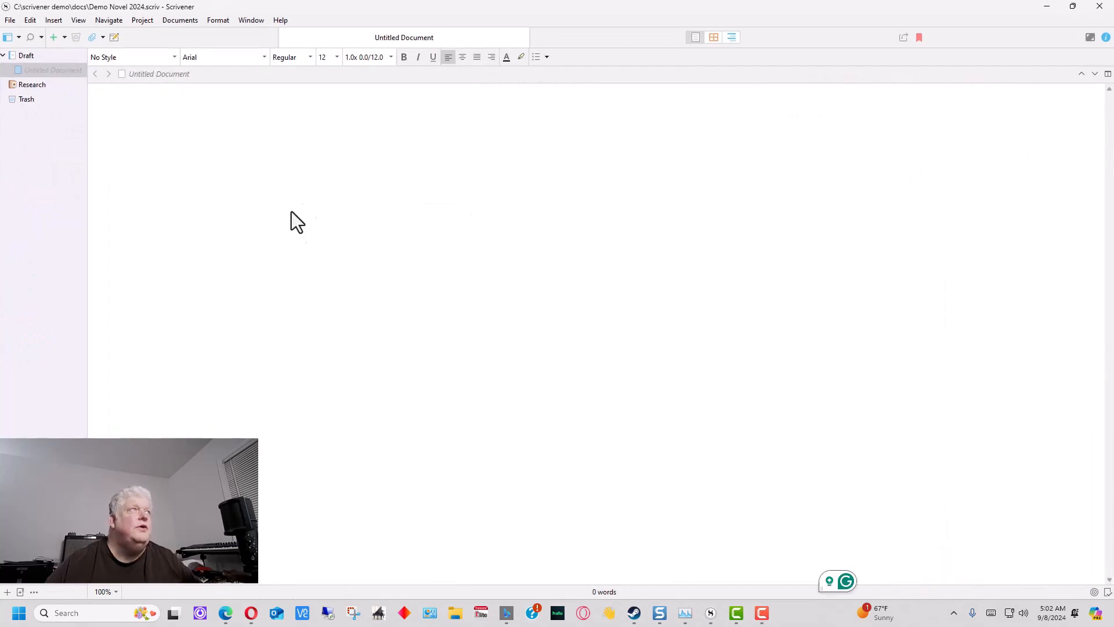
# - Rename the Draft folder in the binder as "Manuscript"
pyautogui.click(44, 85)
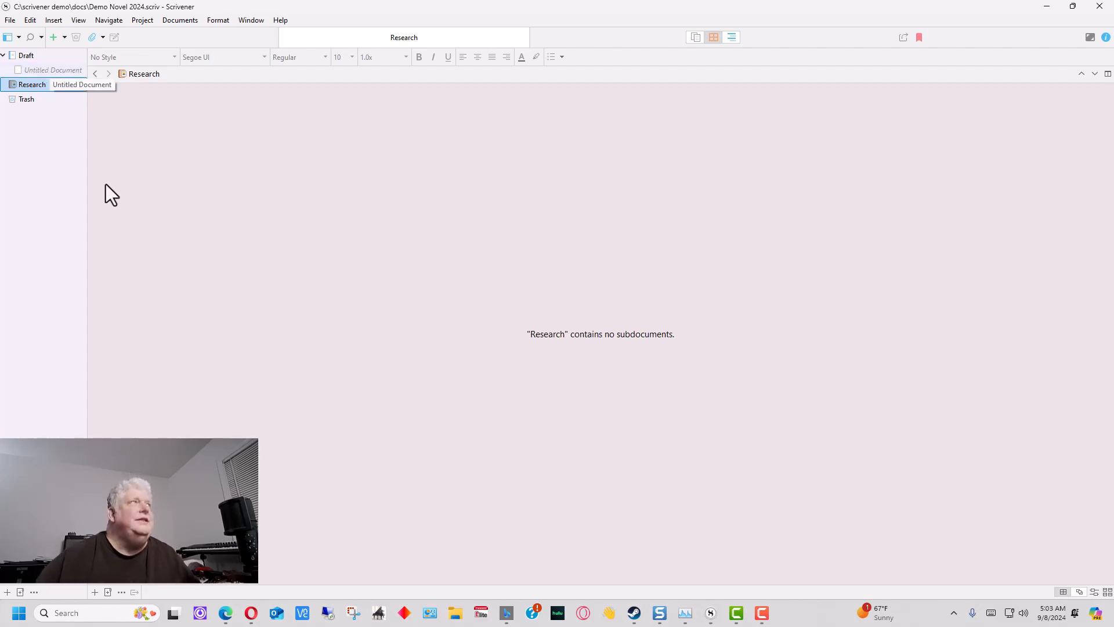
pyautogui.click(29, 57)
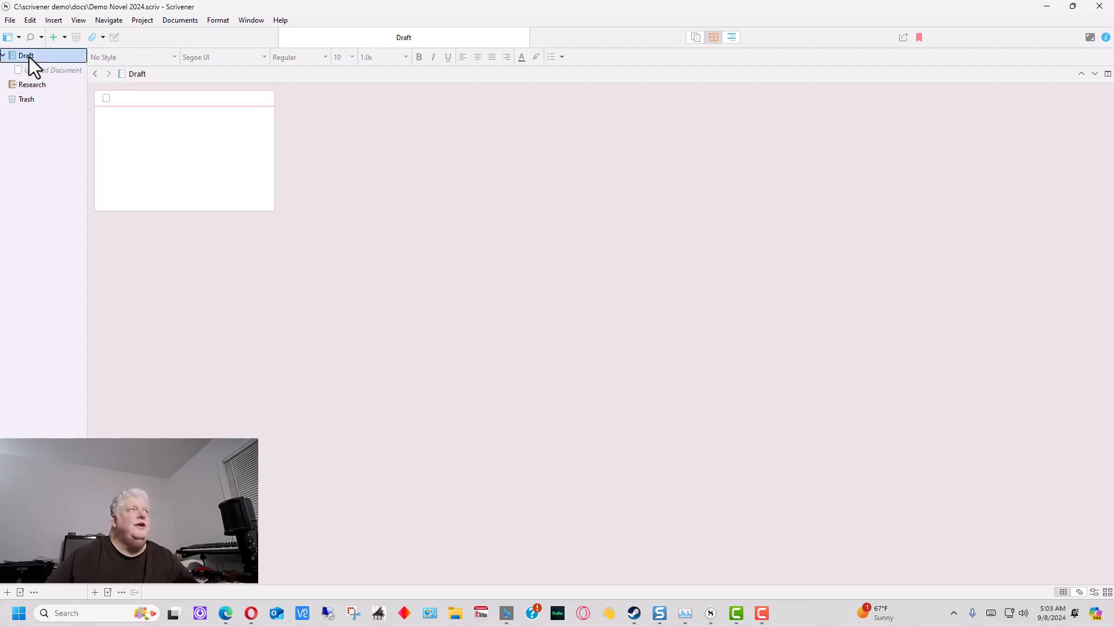
pyautogui.click(35, 55)
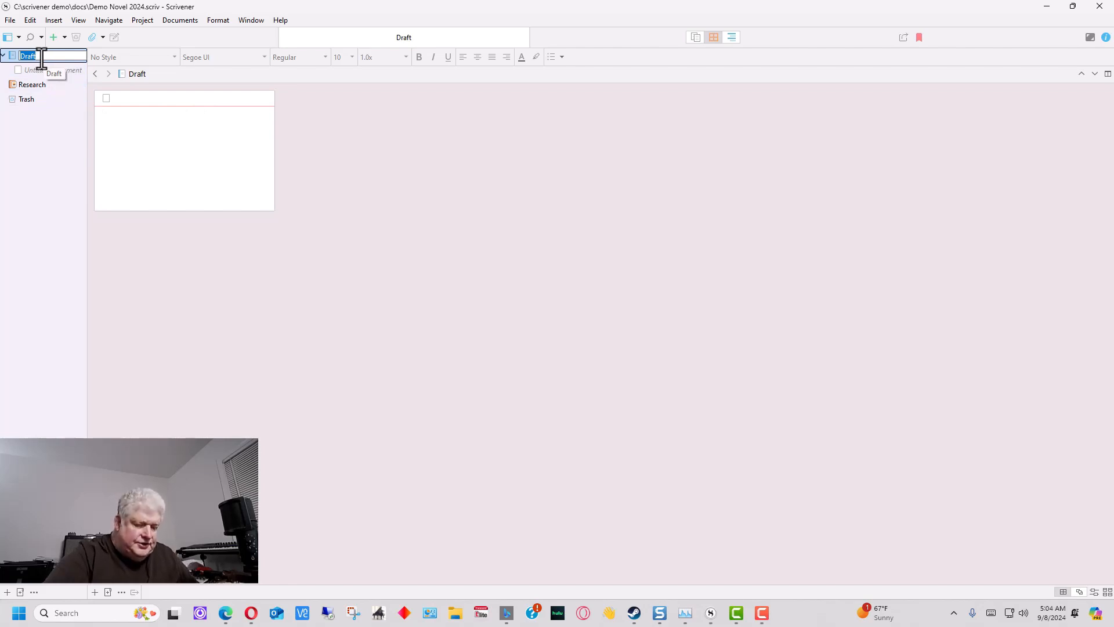
pyautogui.write('Manuscript')
pyautogui.press('Return')
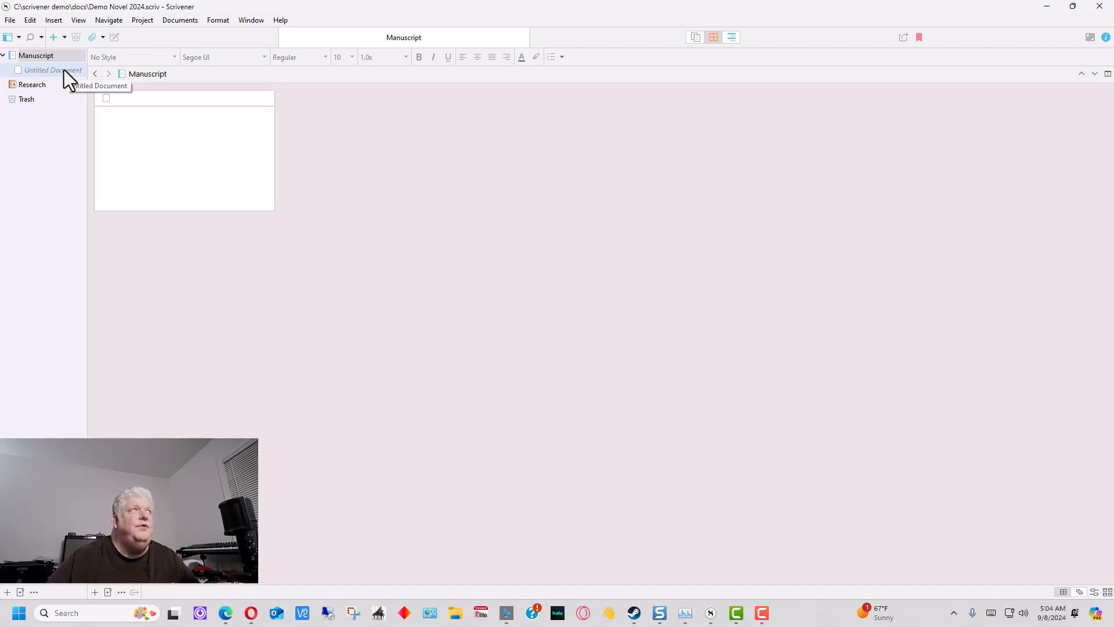
# - Import the existing file "A Room With A View - EM Forster.docx" into the Manuscript folder, below the untitled document
pyautogui.rightClick(64, 70)
pyautogui.moveTo(176, 76)
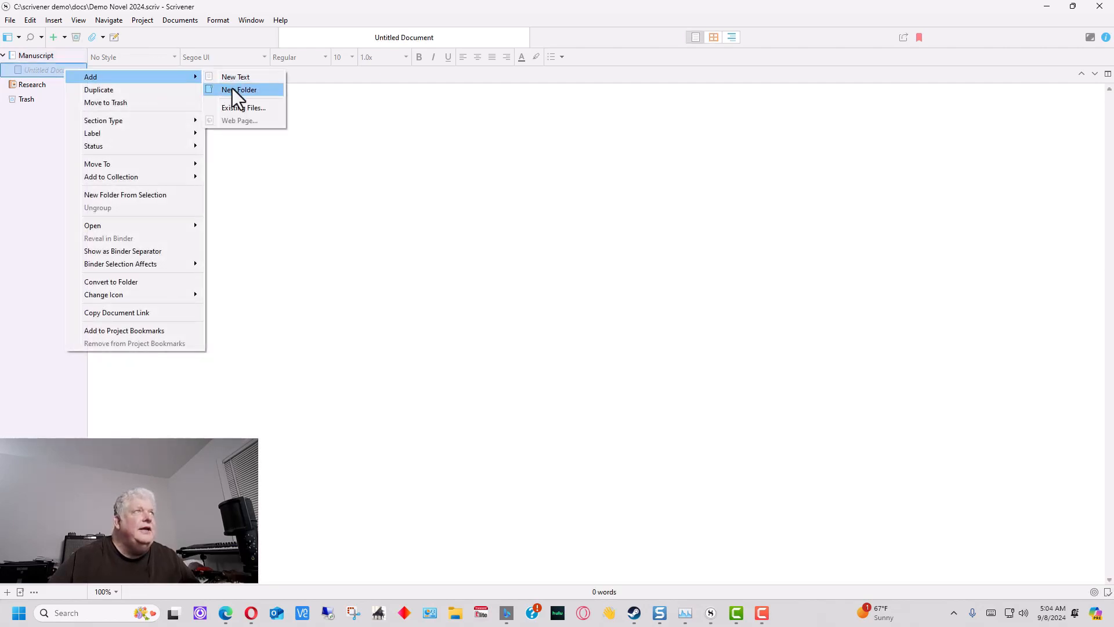
pyautogui.click(175, 88)
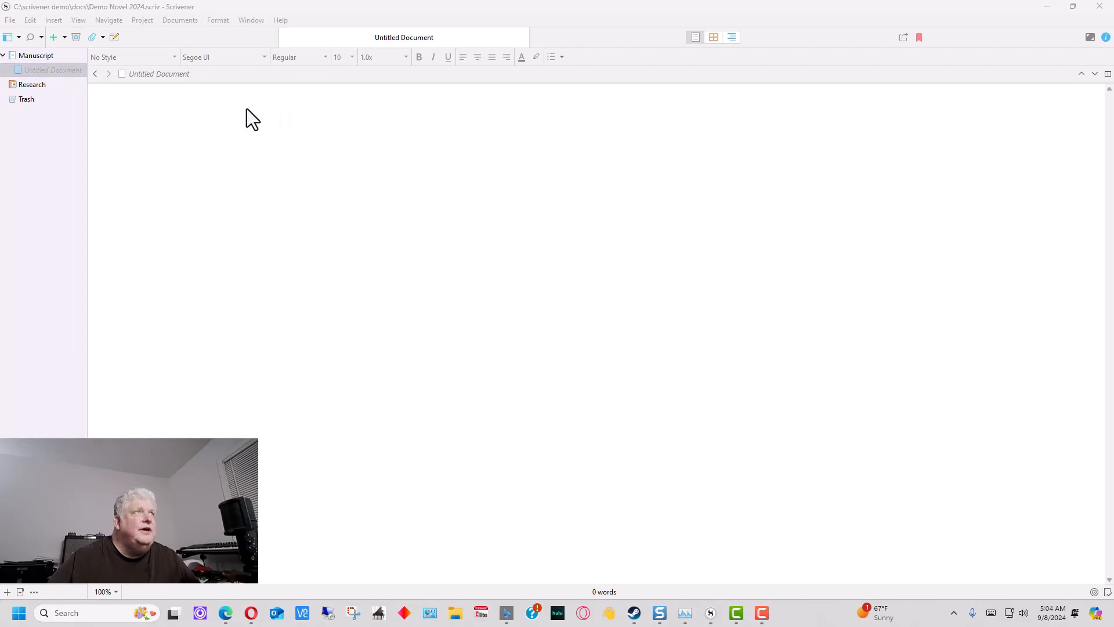
pyautogui.hotkey('ctrl', 'shift', 'i')
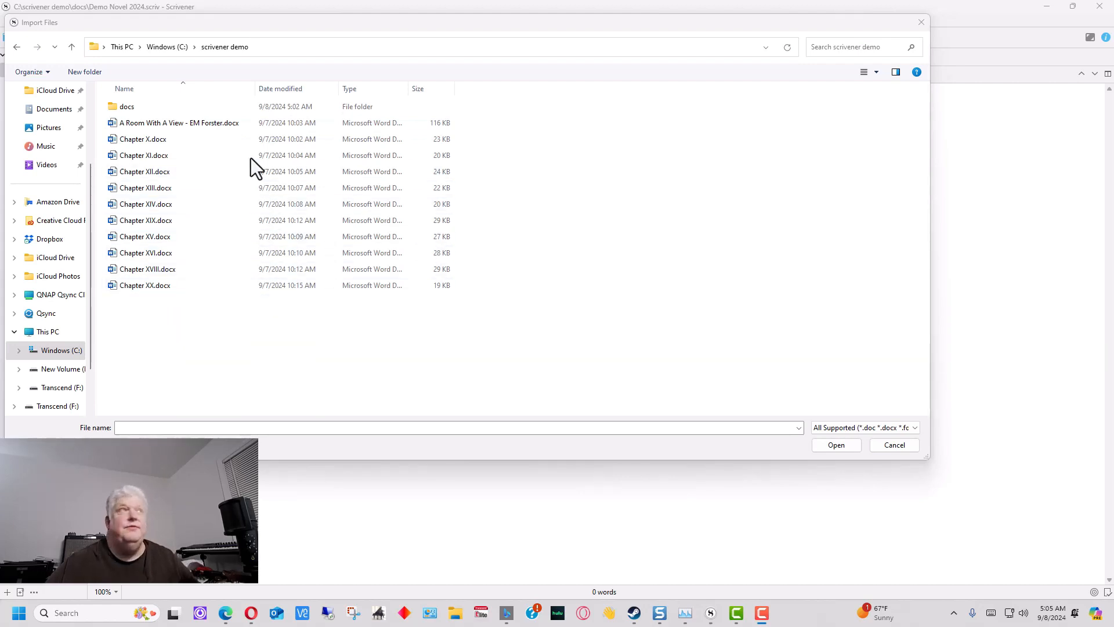
pyautogui.click(210, 128)
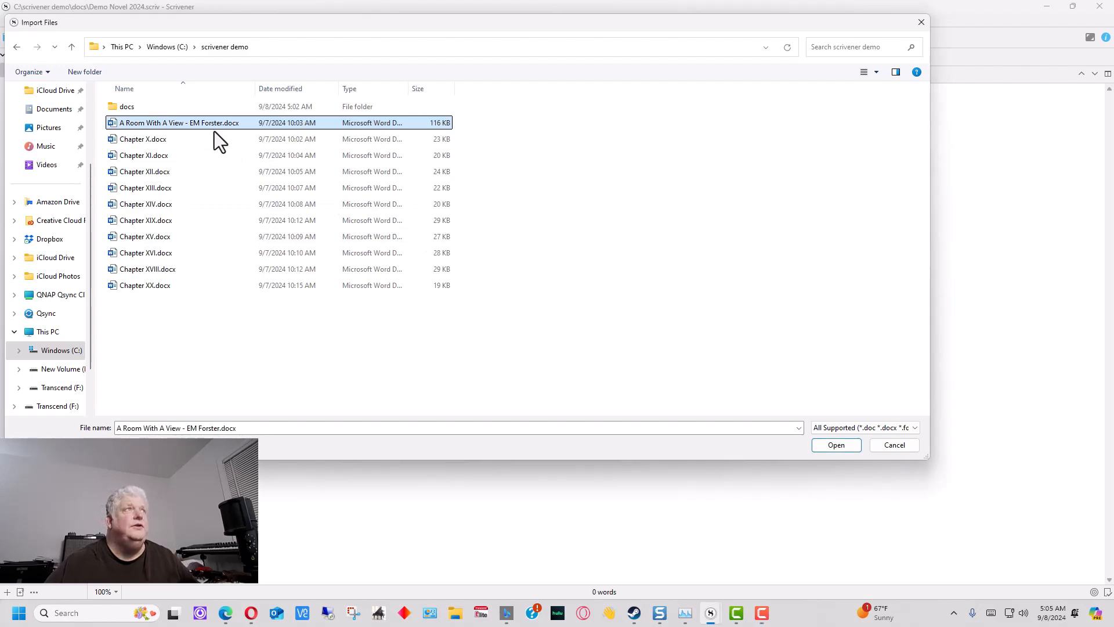
pyautogui.click(847, 448)
pyautogui.click(630, 337)
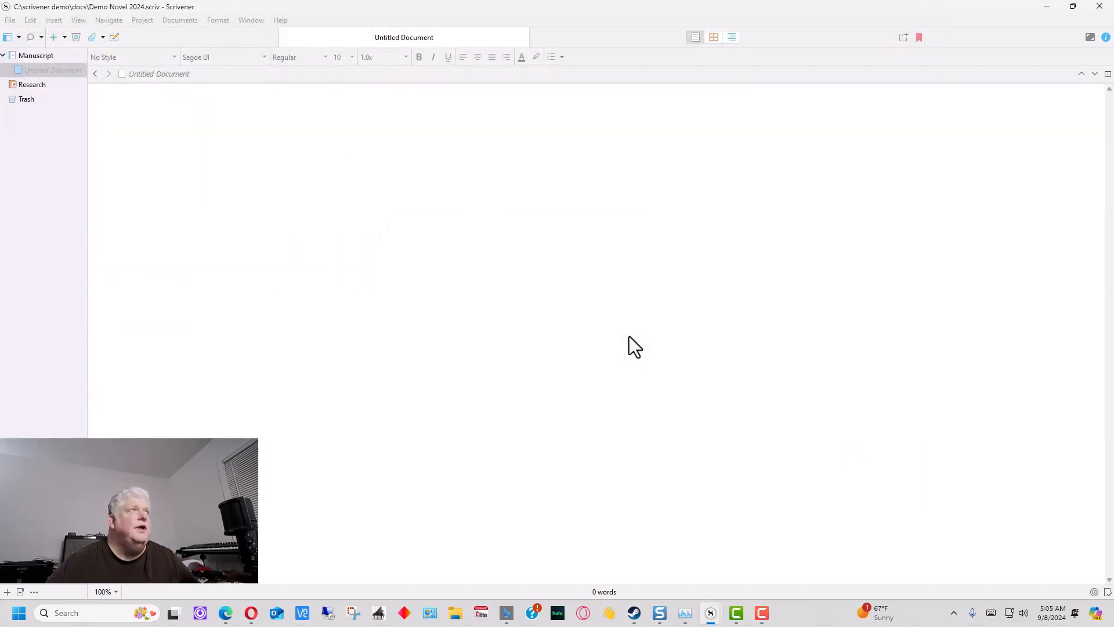
# - Open the imported novel and examine how its text and chapter headings came in, ending at the beginning of Part One
pyautogui.click(54, 85)
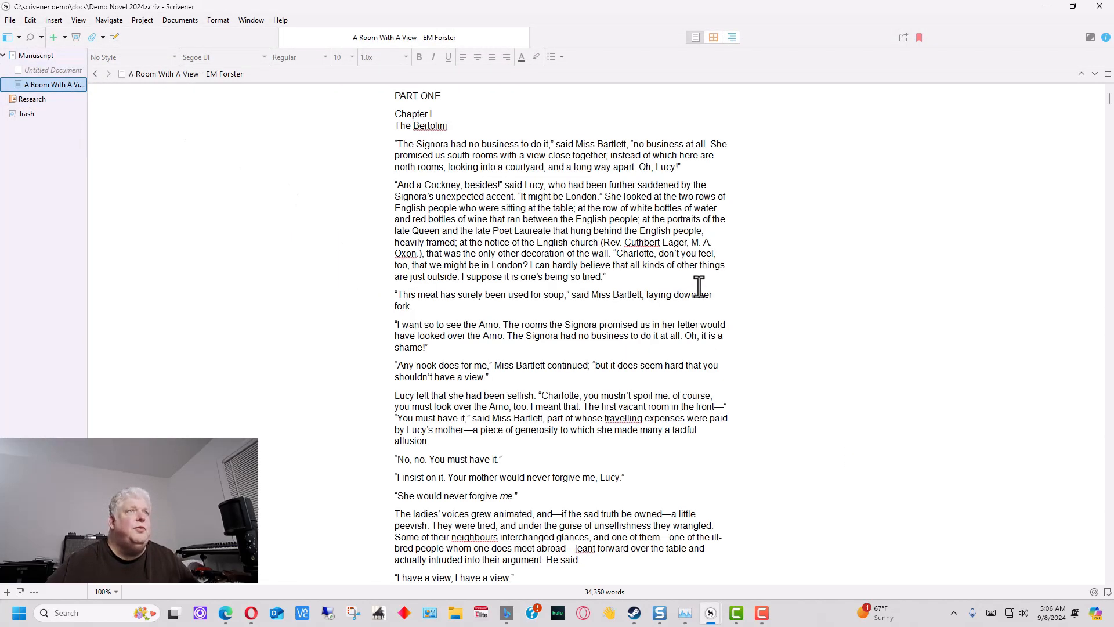
pyautogui.scroll(-9, 698, 281)
pyautogui.scroll(-20, 712, 284)
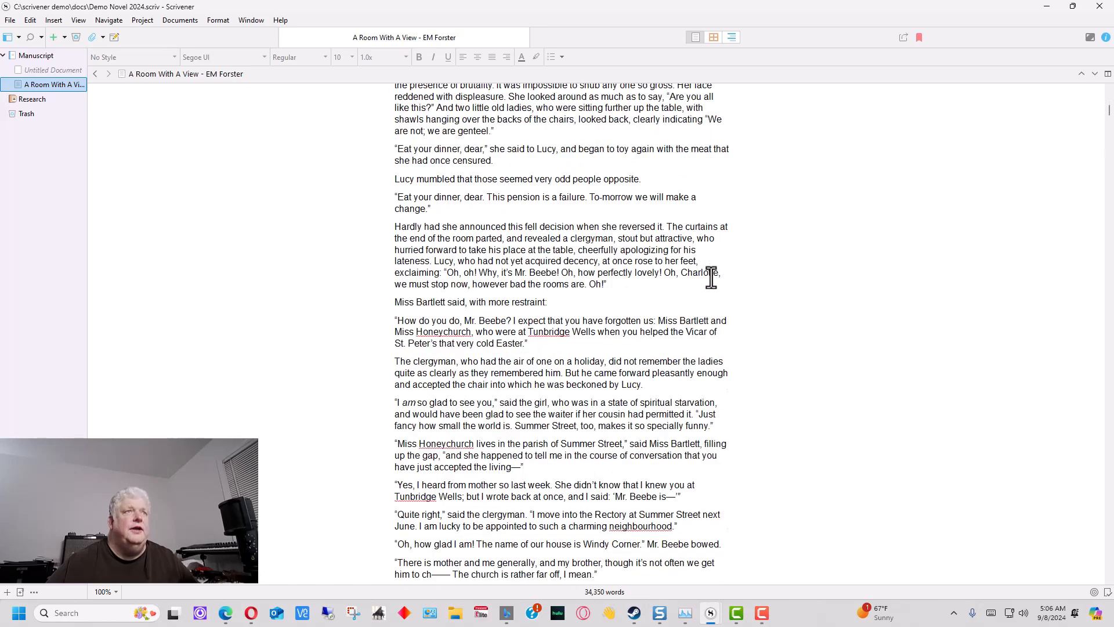
pyautogui.scroll(-20, 712, 272)
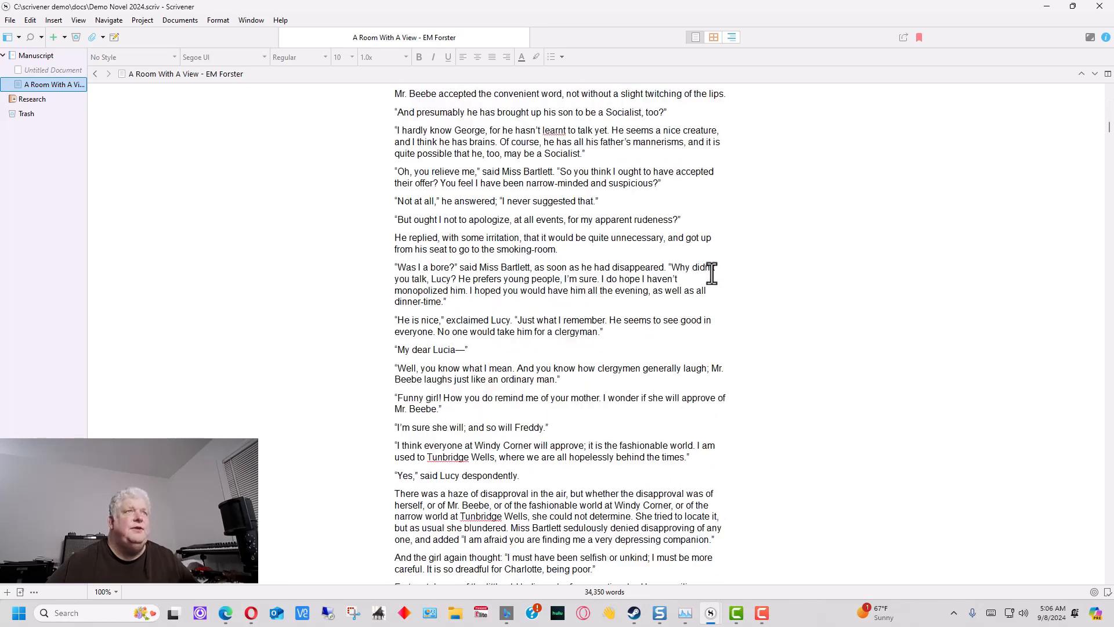
pyautogui.scroll(-20, 711, 273)
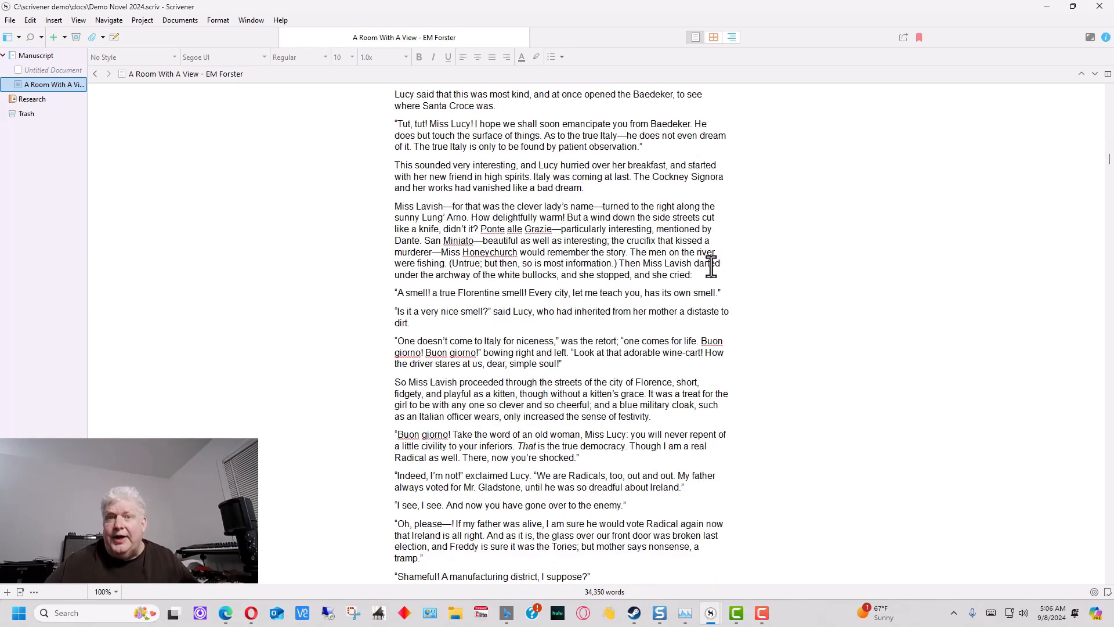
pyautogui.scroll(-6, 708, 265)
pyautogui.scroll(9, 690, 249)
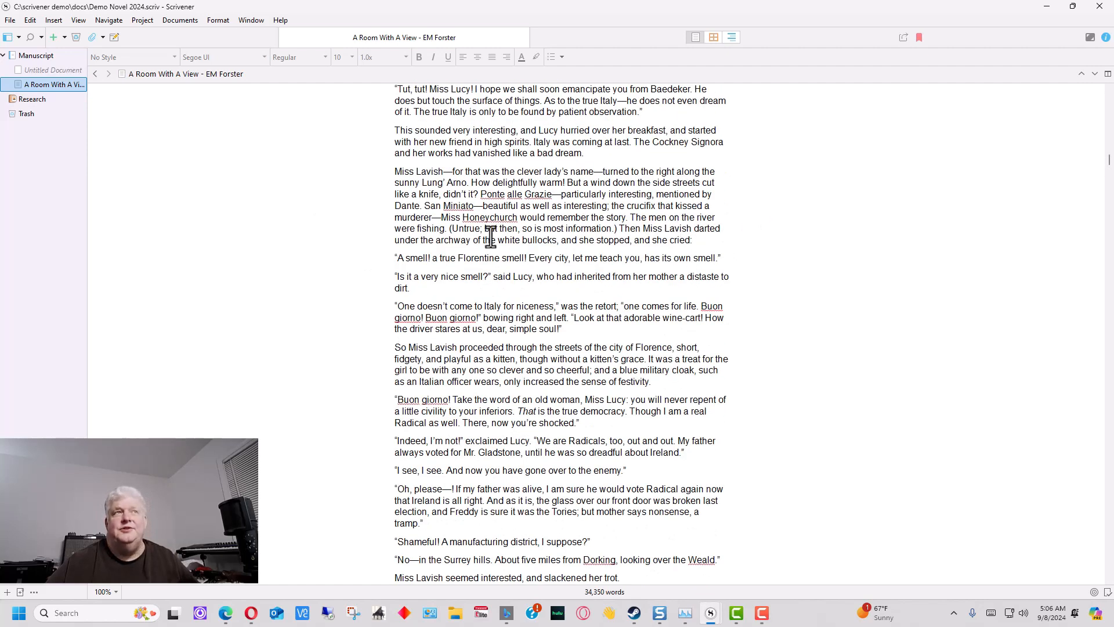
pyautogui.scroll(15, 568, 238)
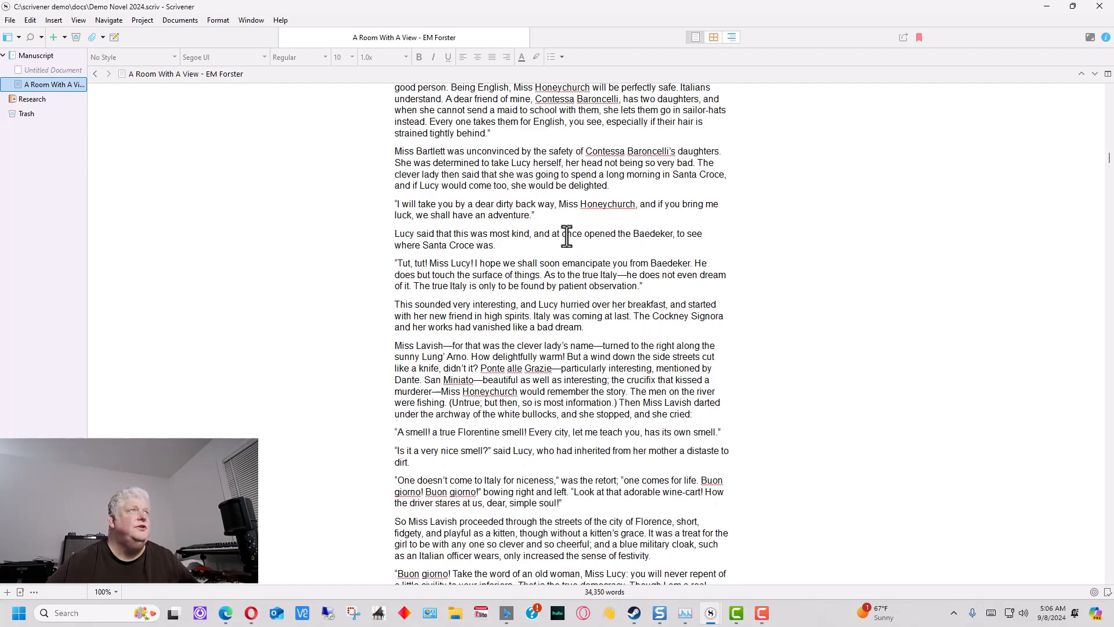
pyautogui.scroll(6, 566, 233)
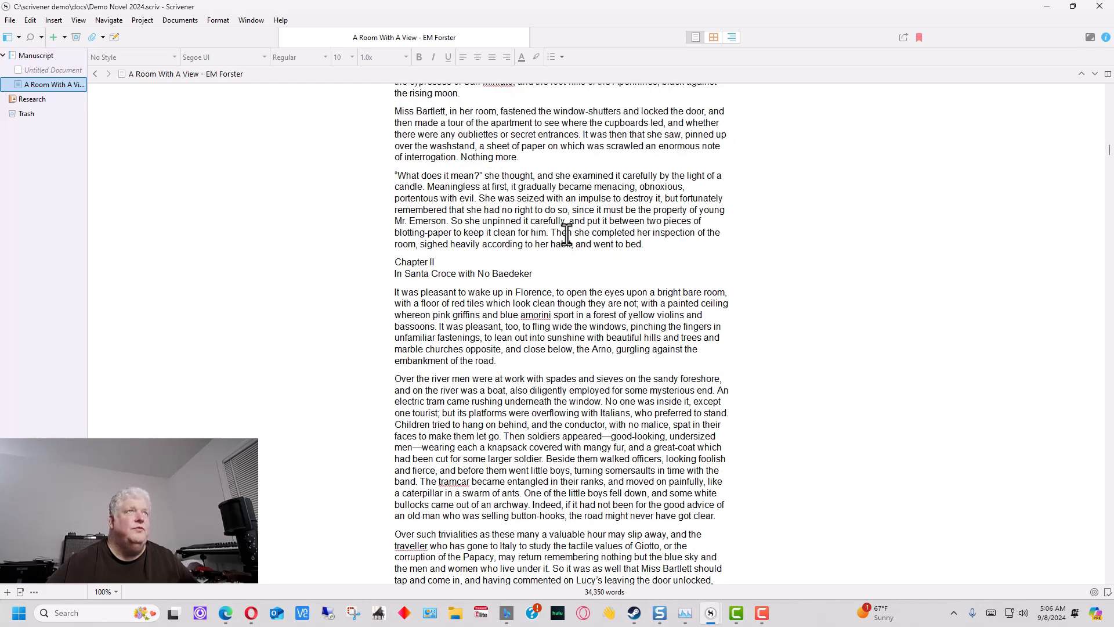
pyautogui.scroll(-20, 566, 234)
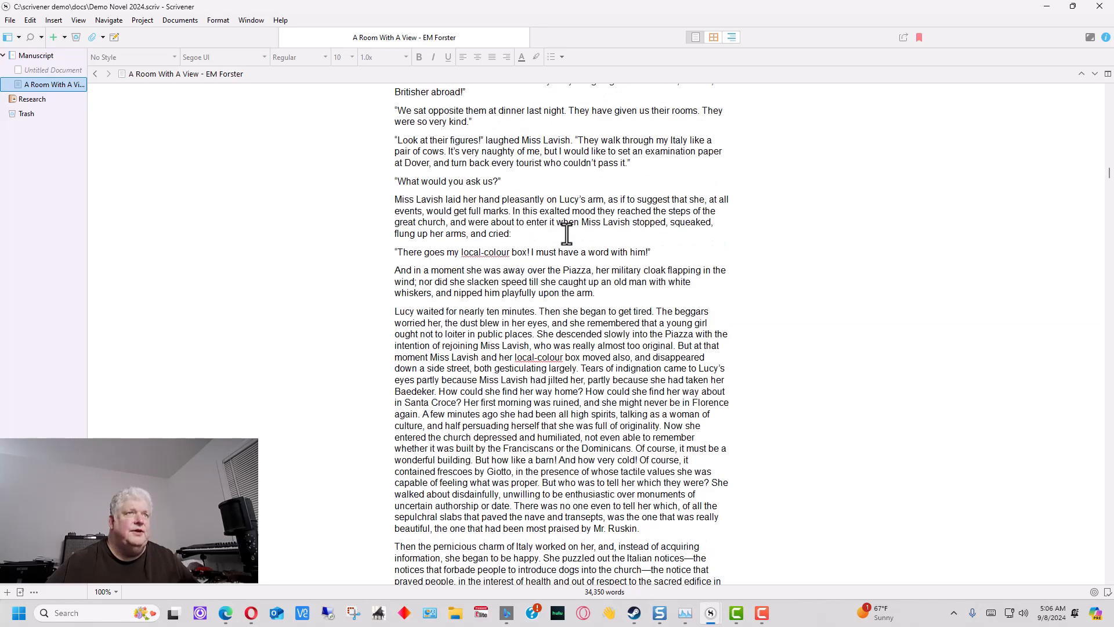
pyautogui.scroll(20, 567, 234)
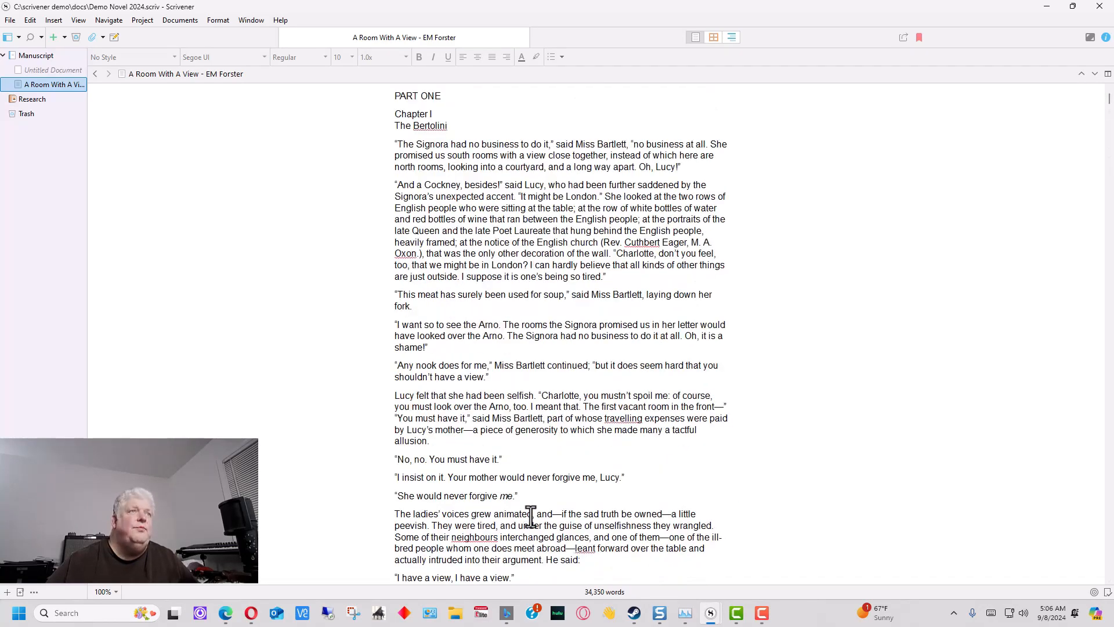
# - Search the imported novel's text for "chapter" from the end of the "Chapter I" heading to locate the next chapter heading
pyautogui.click(394, 116)
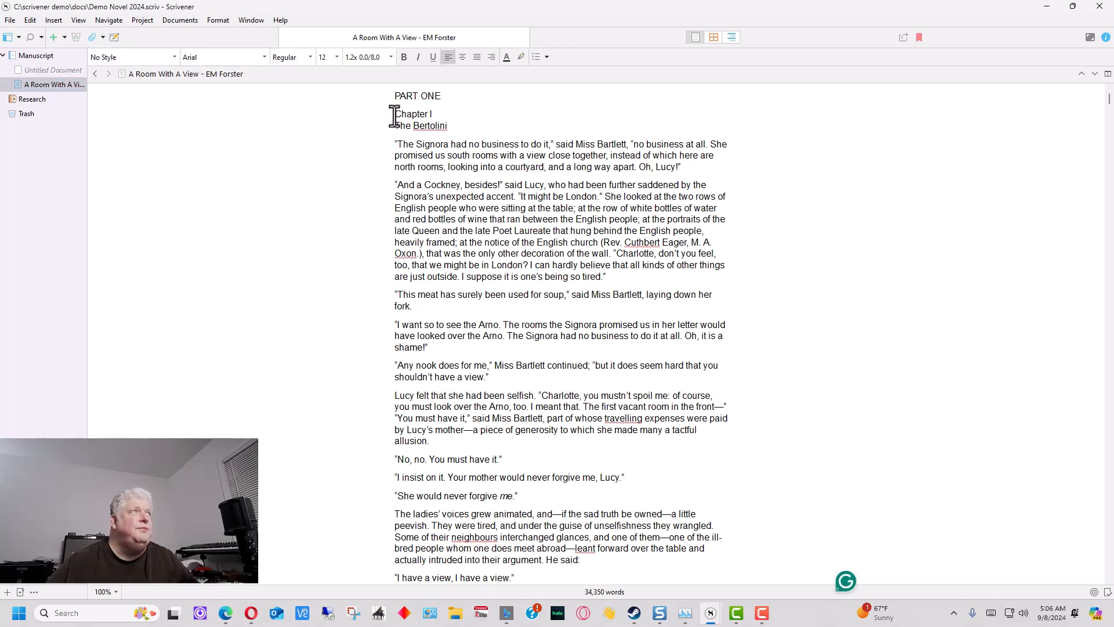
pyautogui.moveTo(395, 115); pyautogui.dragTo(438, 119)
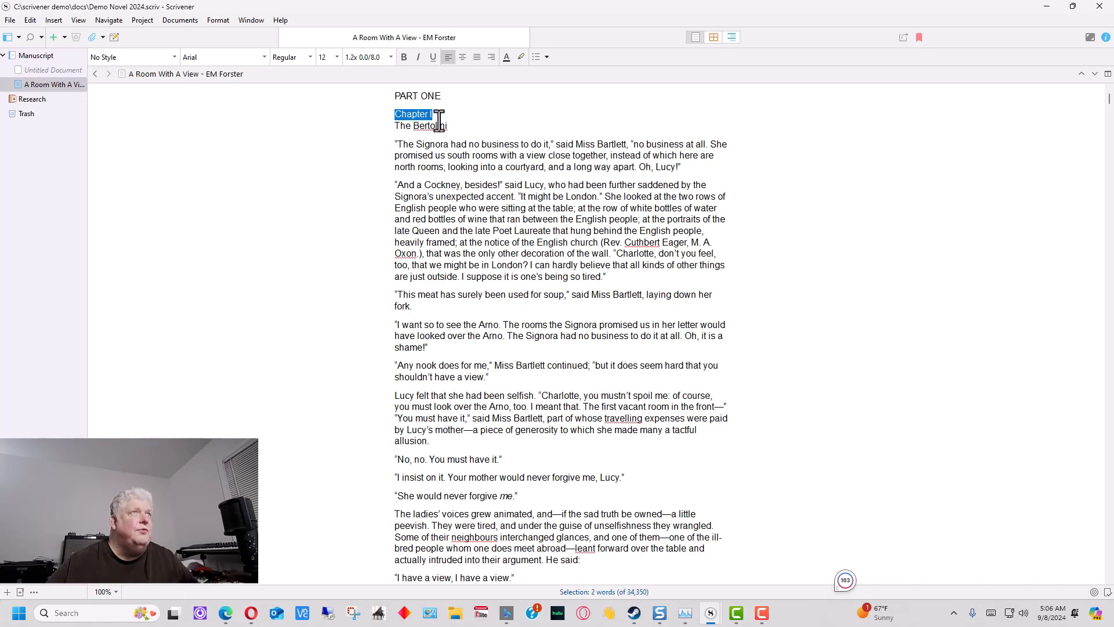
pyautogui.click(446, 116)
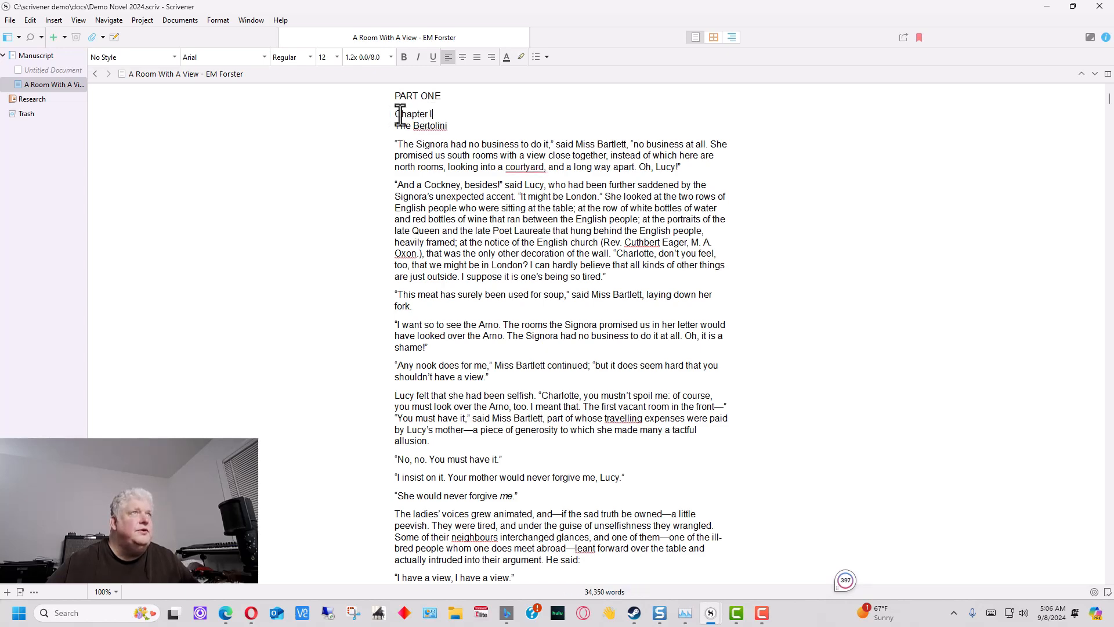
pyautogui.click(30, 20)
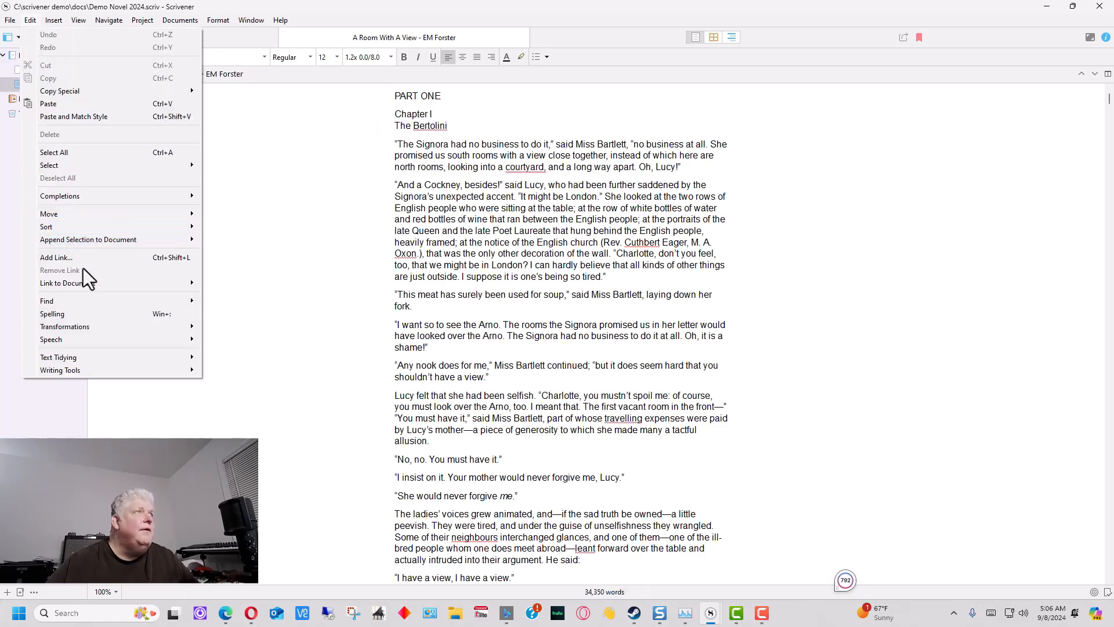
pyautogui.moveTo(87, 304)
pyautogui.click(232, 348)
pyautogui.write('chapter')
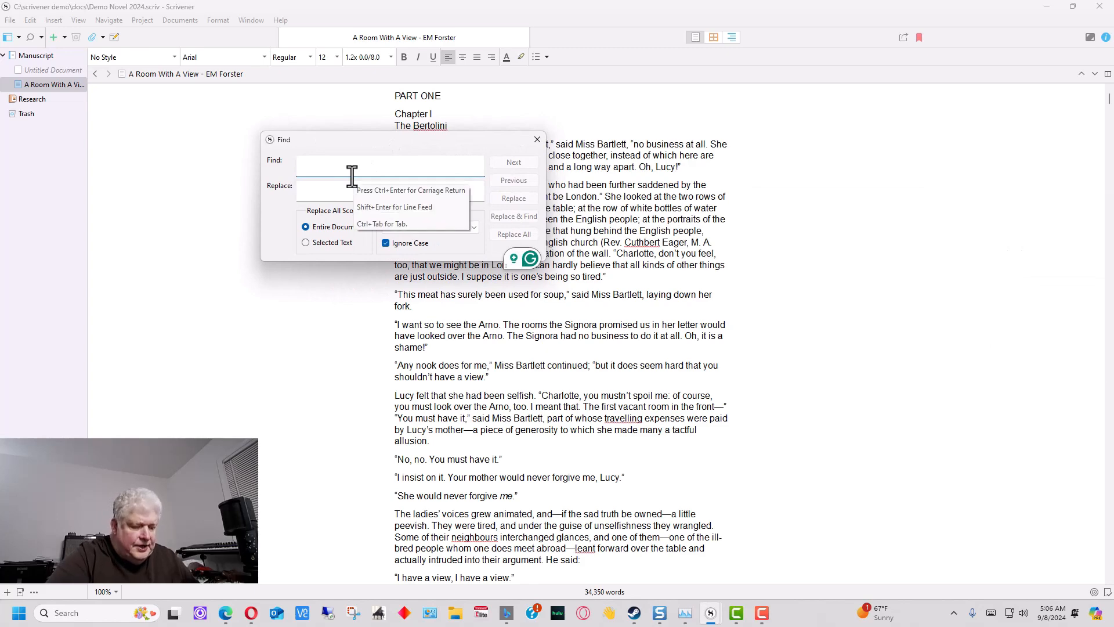
pyautogui.click(514, 162)
pyautogui.moveTo(464, 139); pyautogui.dragTo(279, 124)
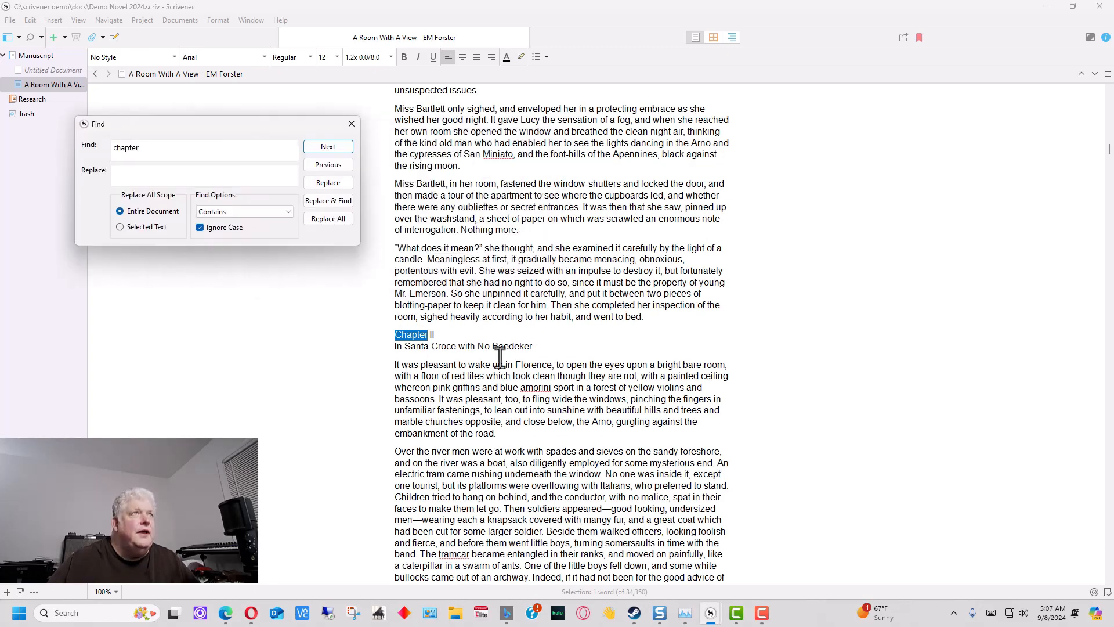
pyautogui.rightClick(408, 336)
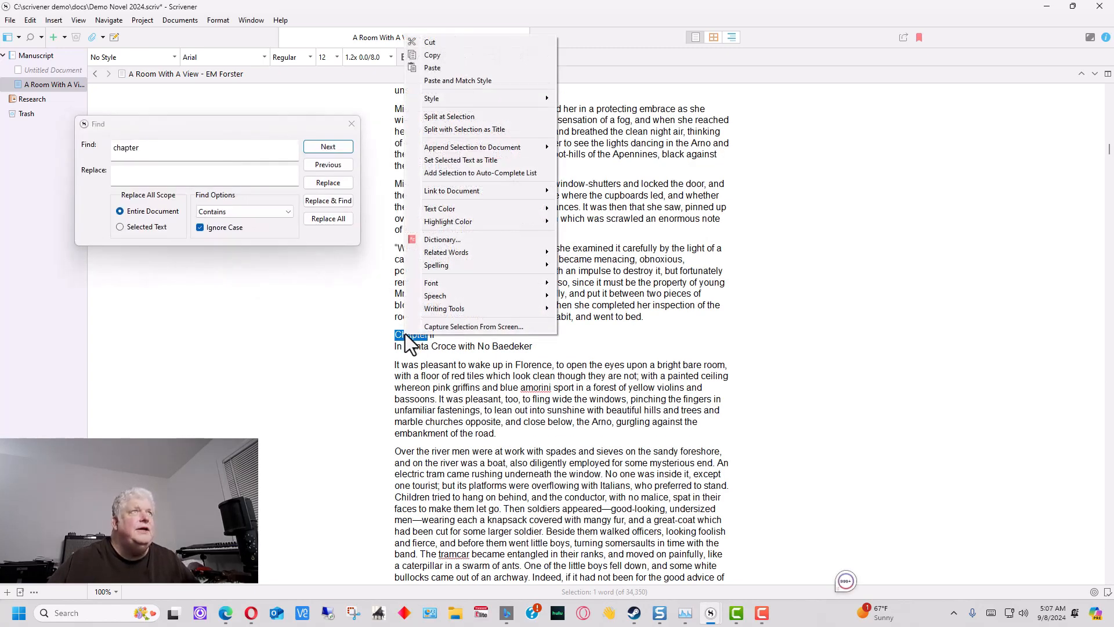
pyautogui.rightClick(401, 334)
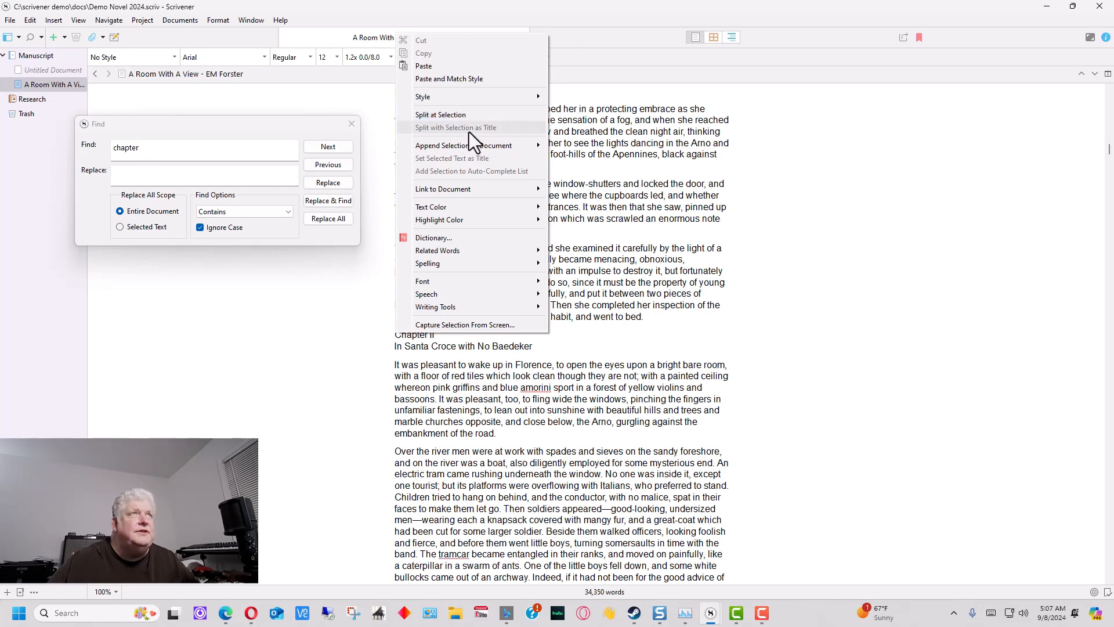
pyautogui.click(656, 341)
# - Split the novel at its full "Chapter II" heading, using the heading as the new document's title, and open that document
pyautogui.moveTo(395, 336); pyautogui.dragTo(436, 336)
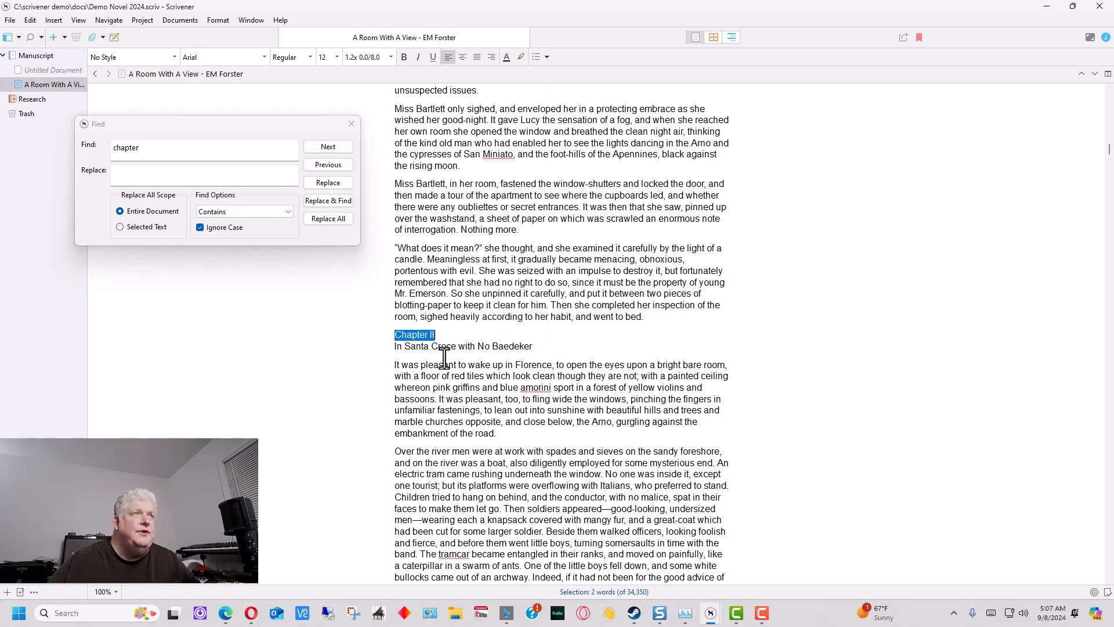
pyautogui.rightClick(417, 336)
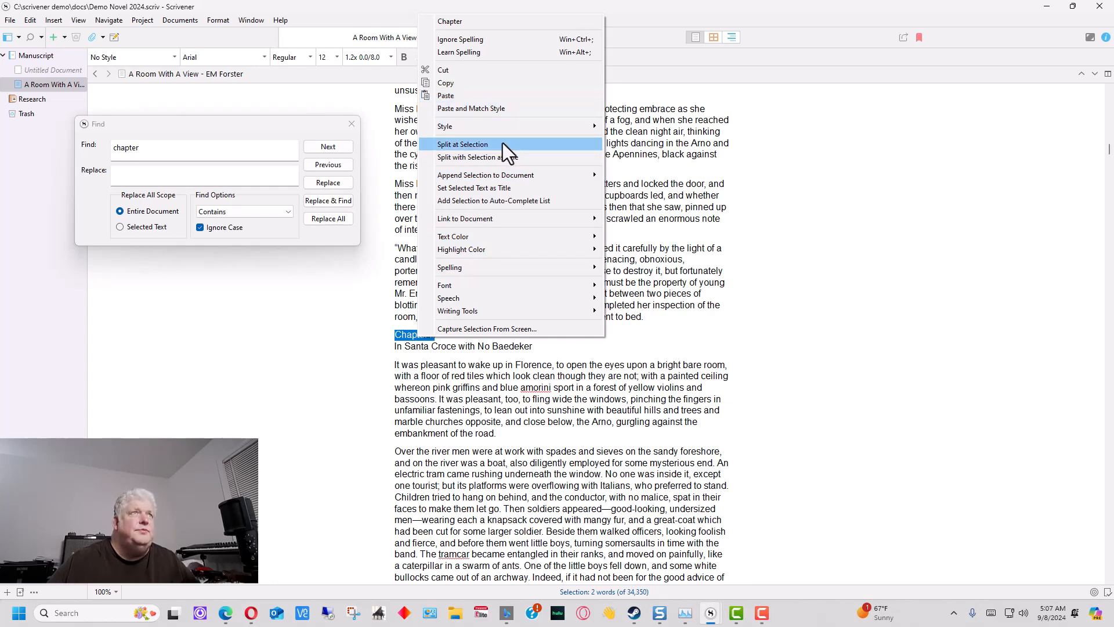
pyautogui.click(507, 157)
pyautogui.click(47, 100)
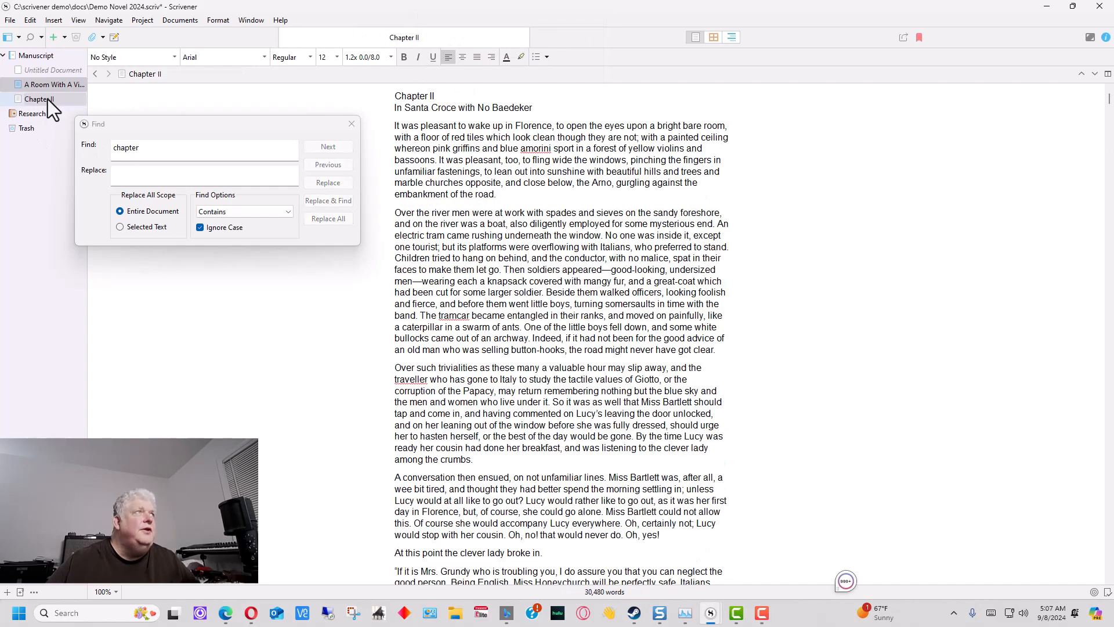
# - Find the next "chapter" heading in the Chapter II document and split the text at "Chapter III", using that heading as the title
pyautogui.click(337, 131)
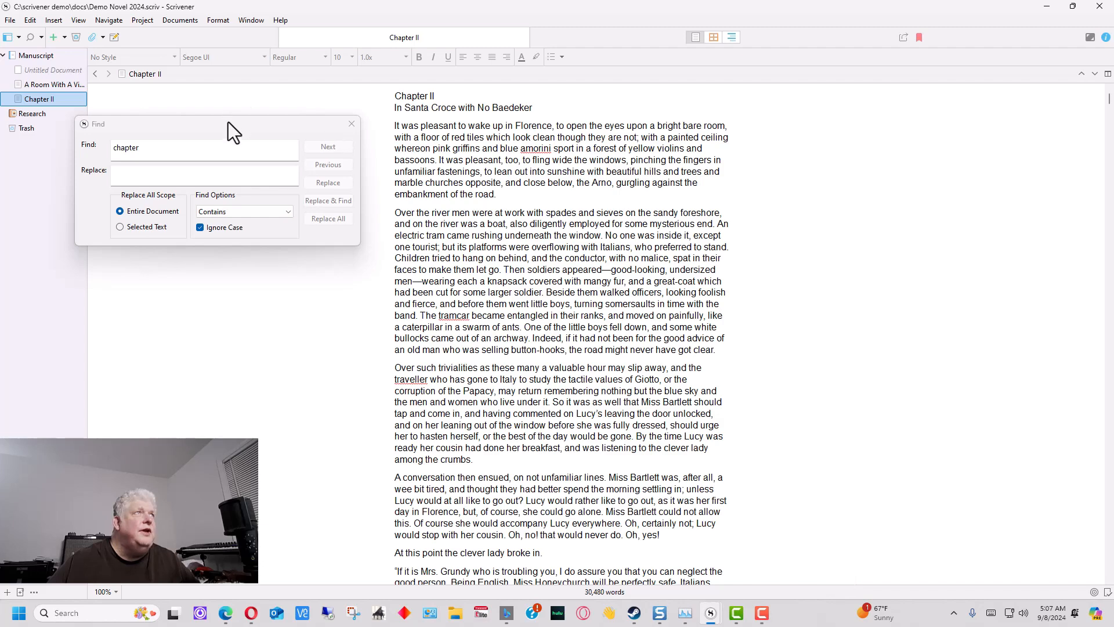
pyautogui.moveTo(228, 121); pyautogui.dragTo(218, 182)
pyautogui.click(54, 100)
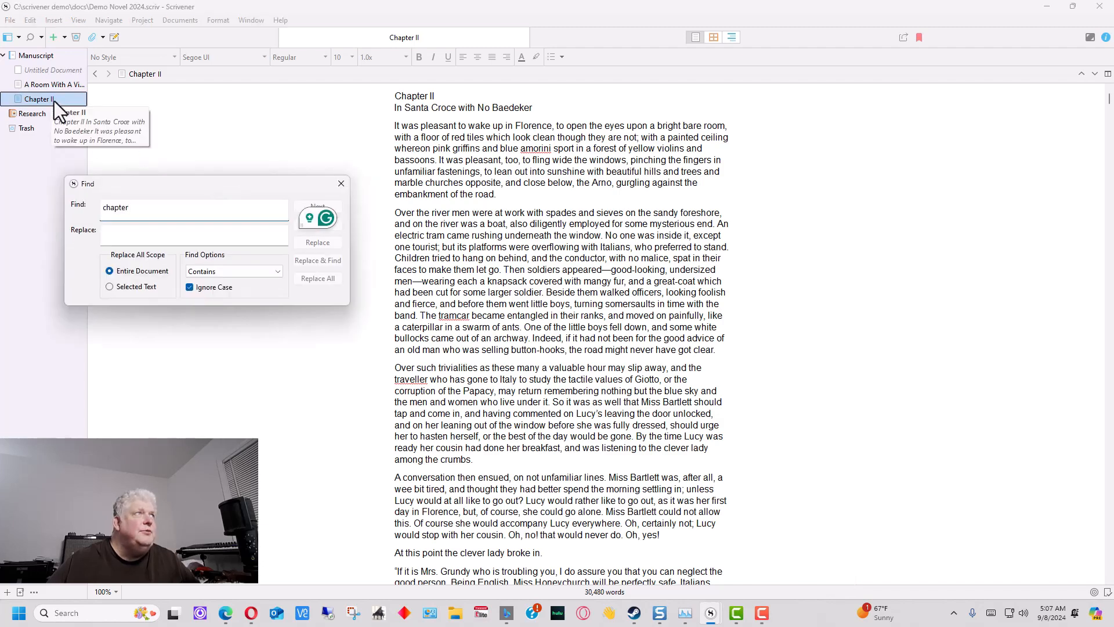
pyautogui.click(255, 212)
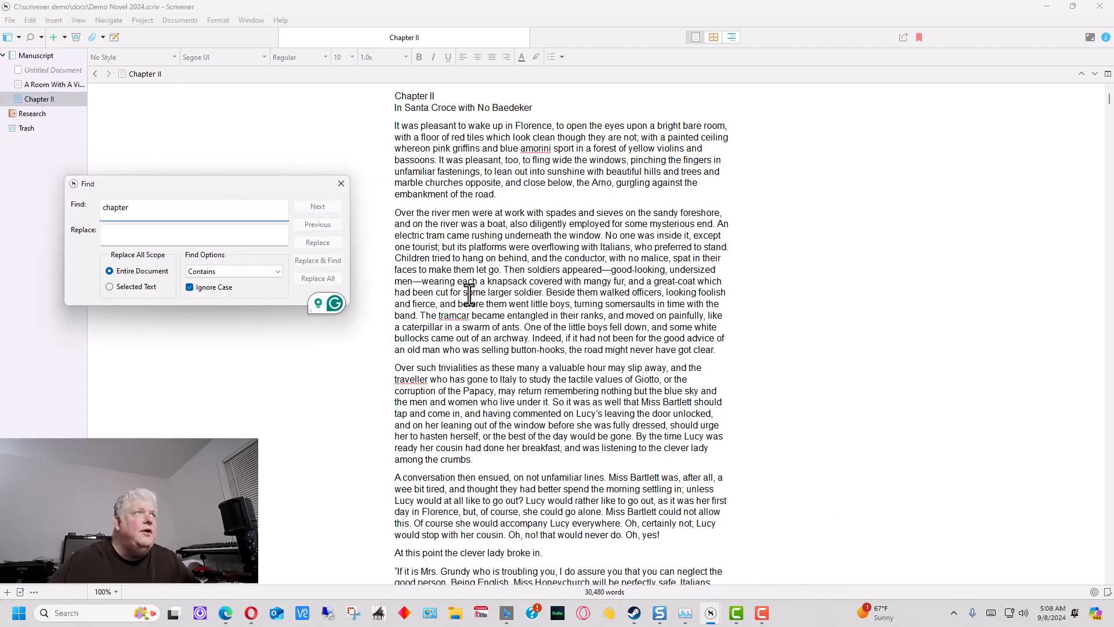
pyautogui.click(362, 224)
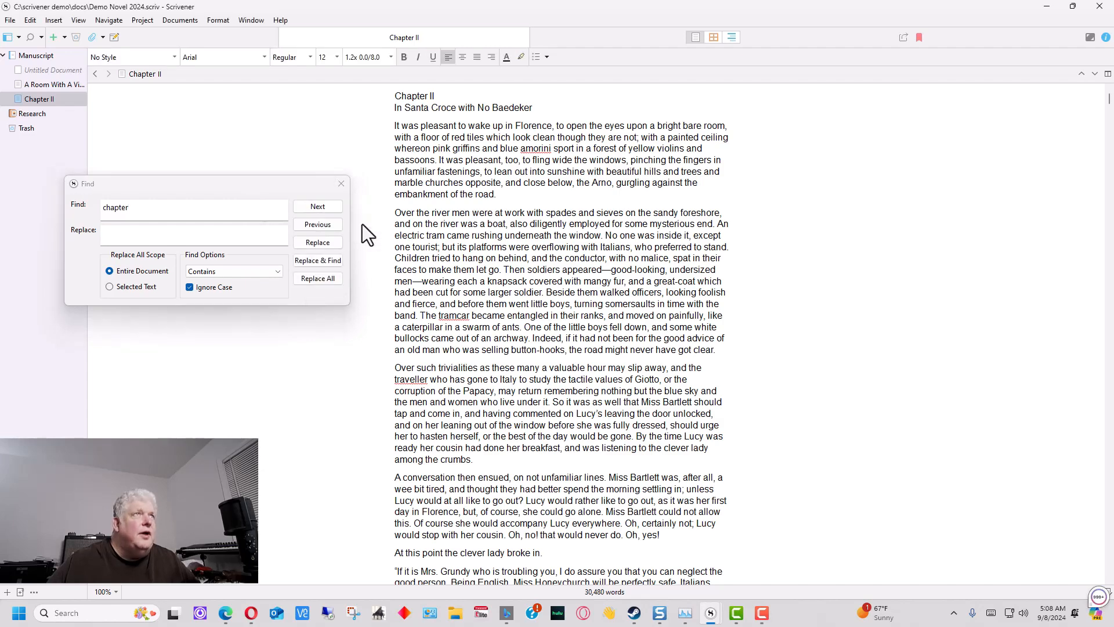
pyautogui.click(318, 207)
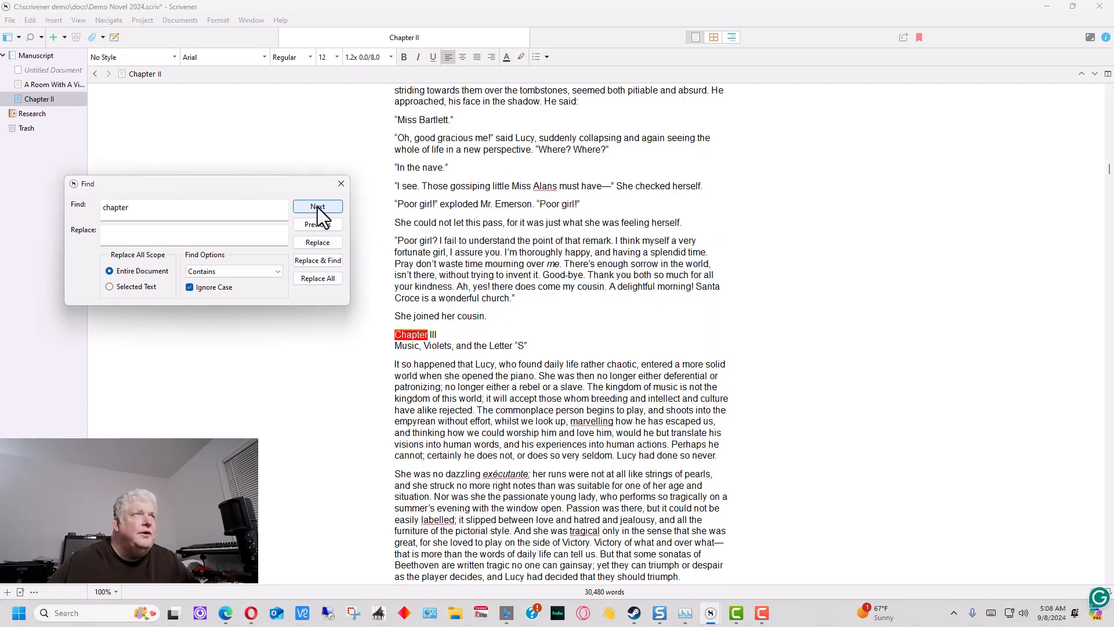
pyautogui.rightClick(413, 335)
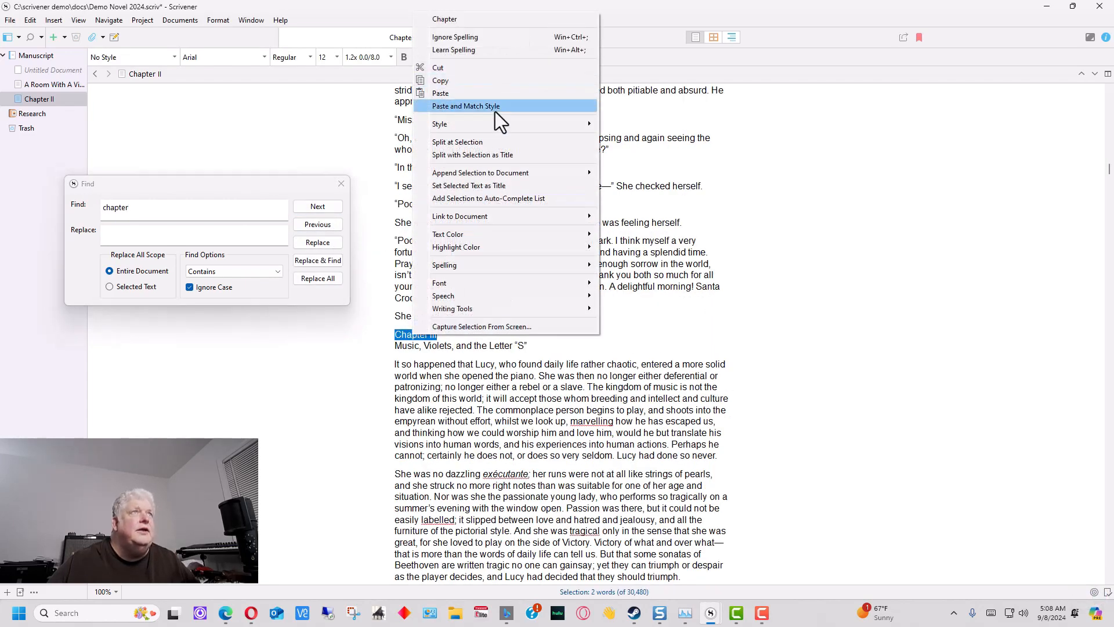
pyautogui.click(506, 154)
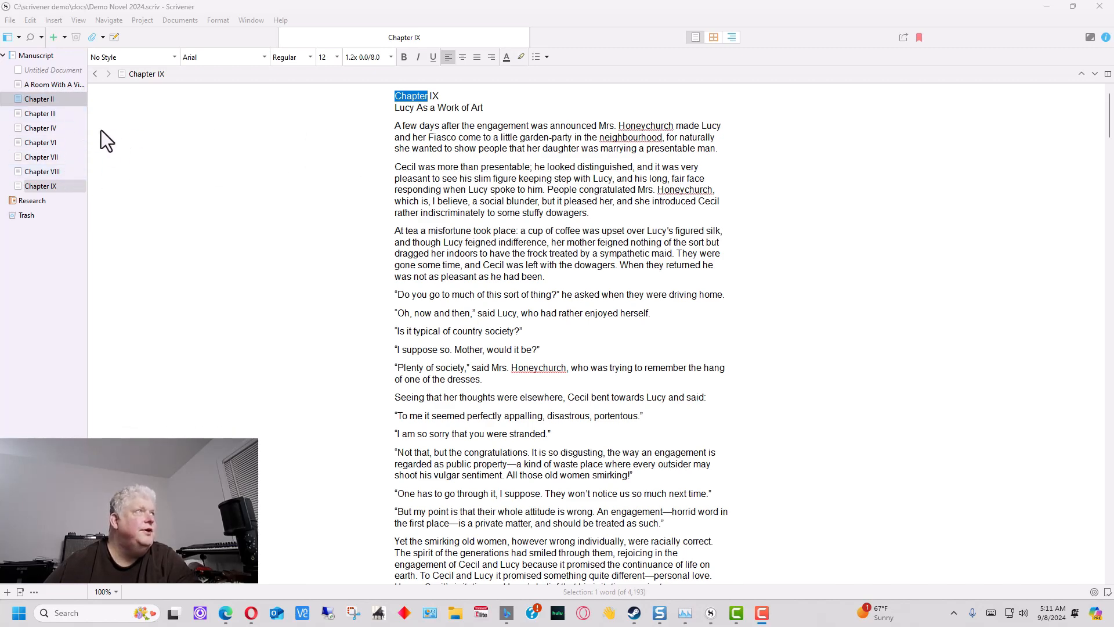
# - Rename the original novel document in the binder as "Chapter One"
pyautogui.click(58, 84)
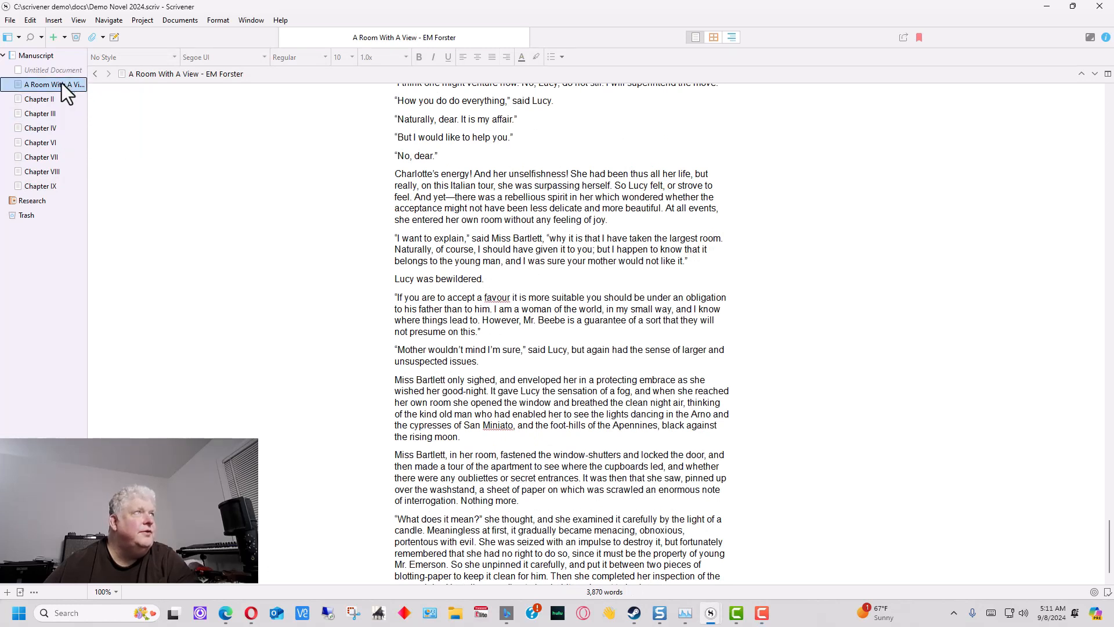
pyautogui.click(61, 83)
pyautogui.write('C')
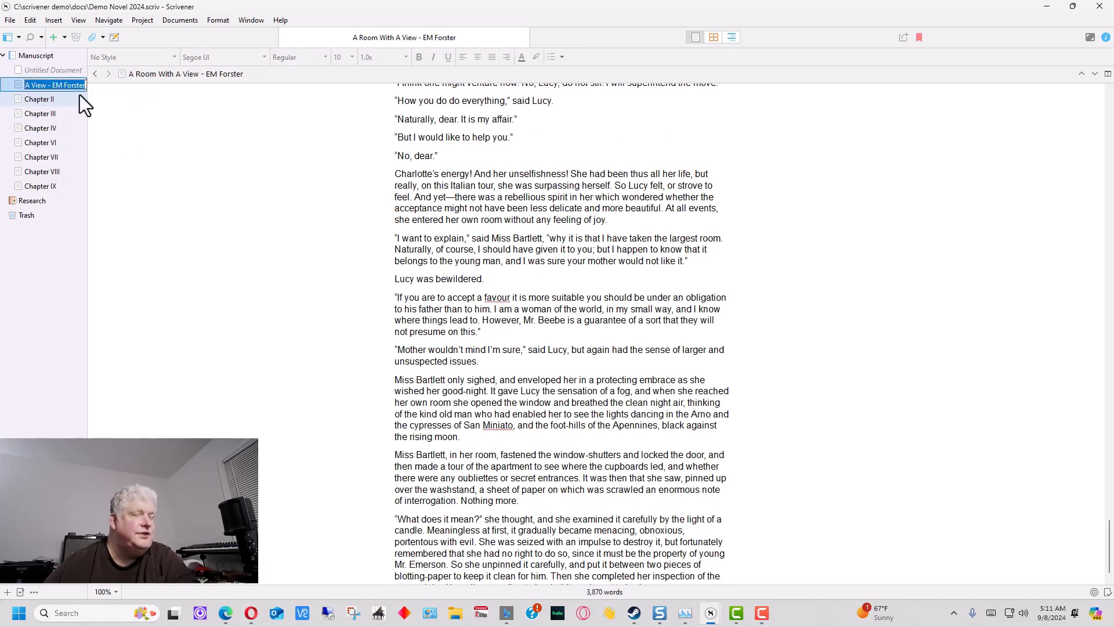
pyautogui.write('hapter')
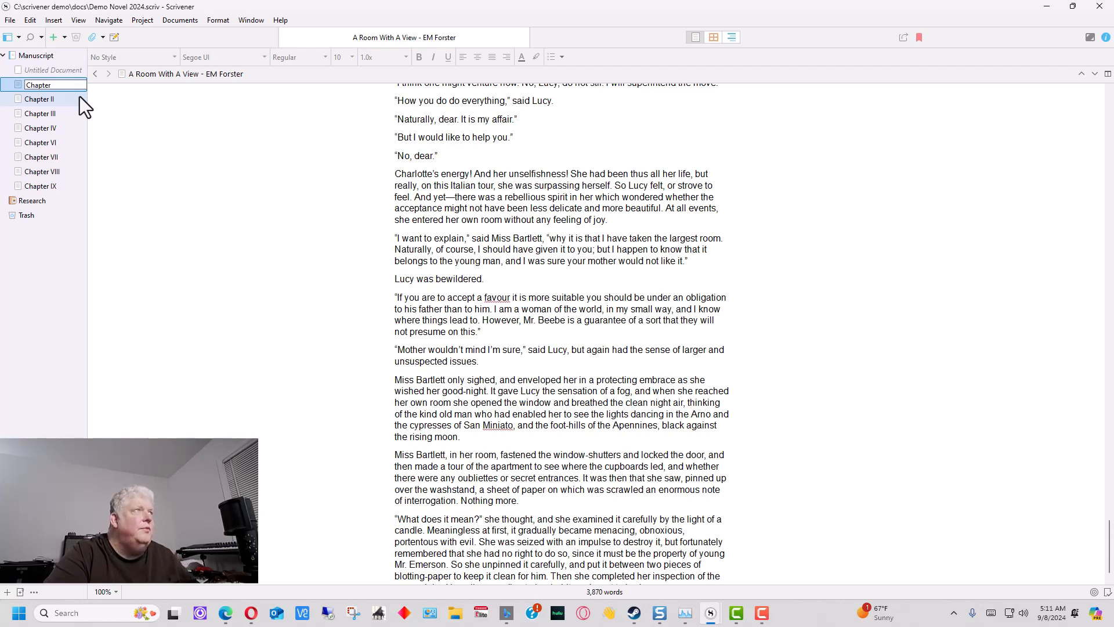
pyautogui.write(' One')
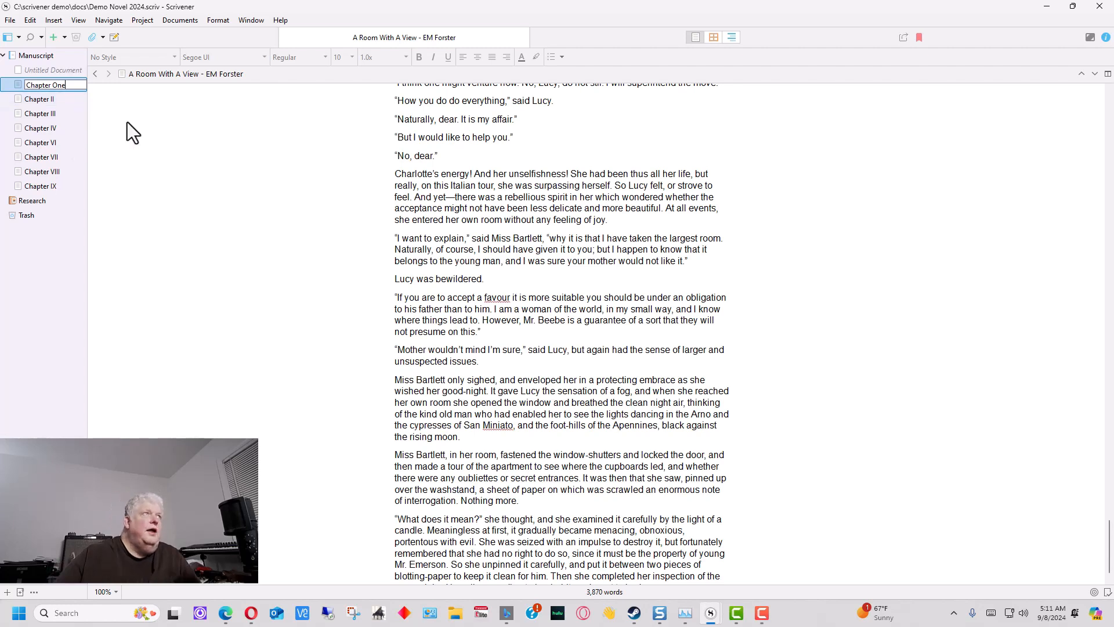
pyautogui.click(68, 247)
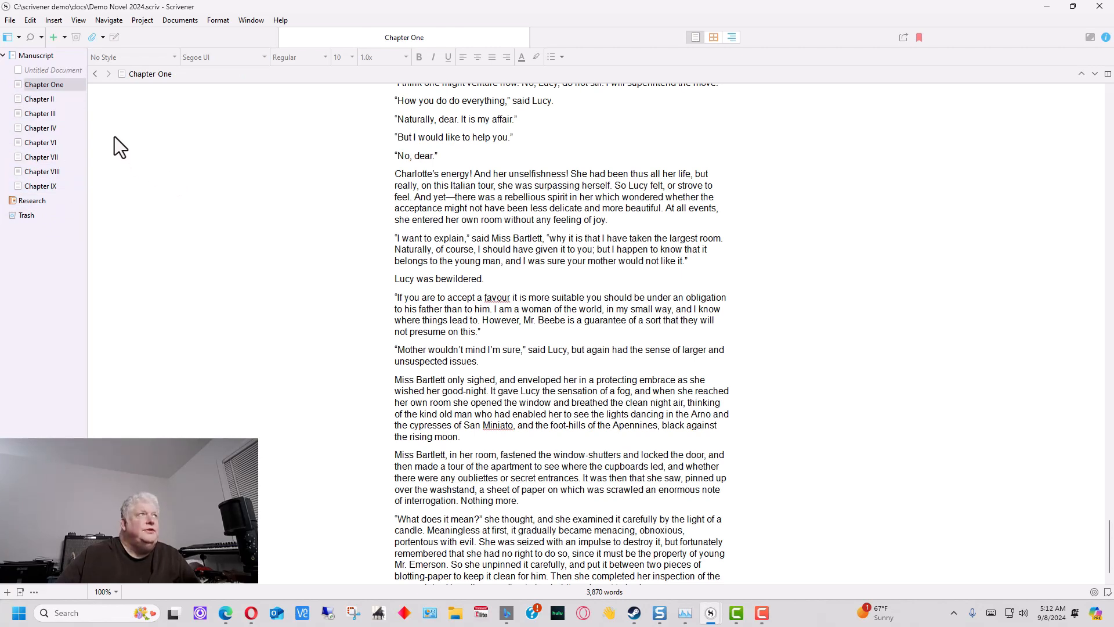
# - Import the ten files from "Chapter X.docx" to "Chapter XX.docx" in the scrivener demo folder, below the untitled document
pyautogui.rightClick(58, 71)
pyautogui.moveTo(95, 78)
pyautogui.click(246, 114)
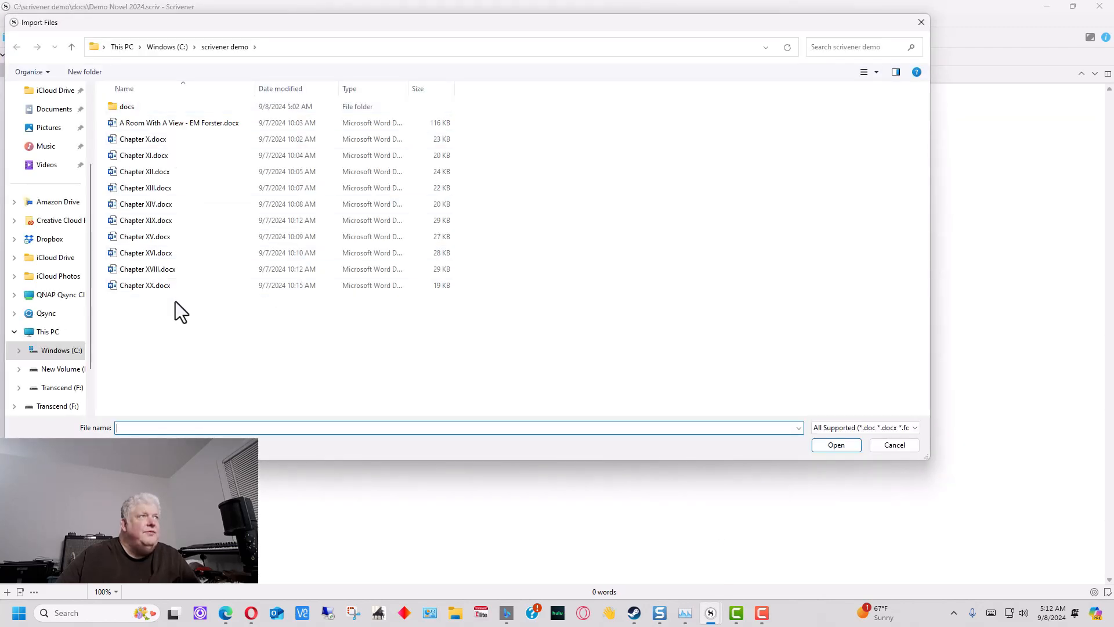
pyautogui.click(186, 141)
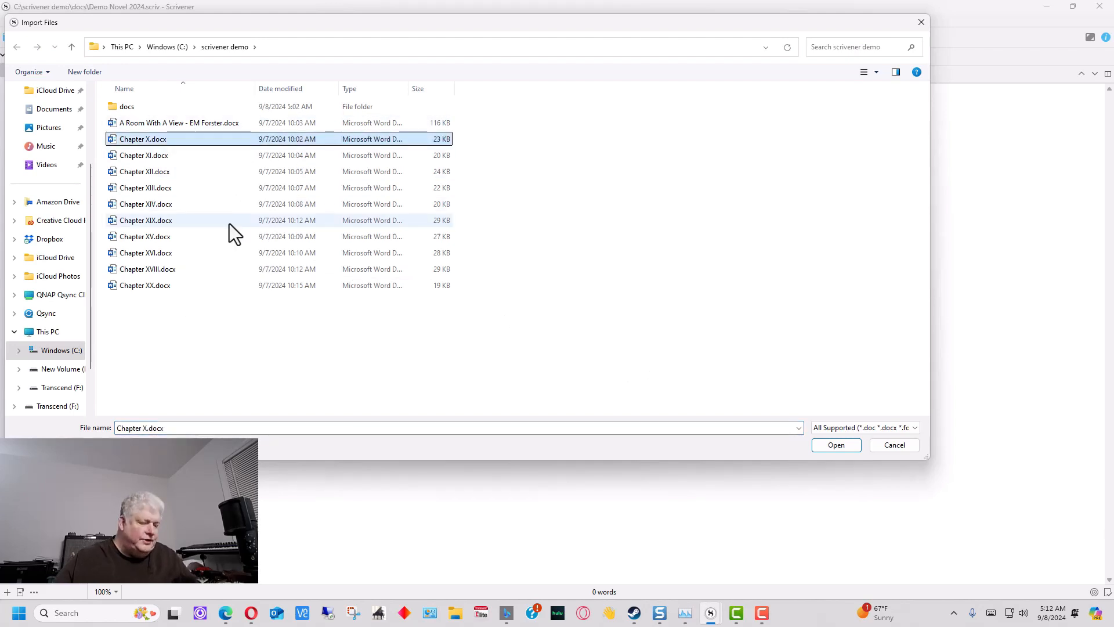
pyautogui.keyDown('shift'); pyautogui.click(204, 289); pyautogui.keyUp('shift')
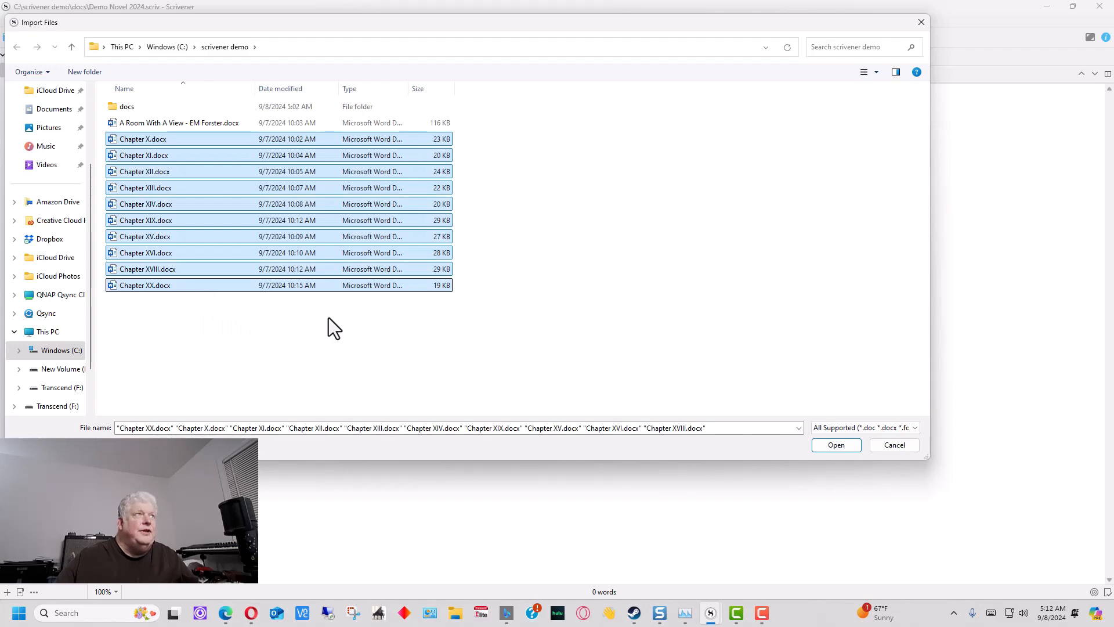
pyautogui.click(847, 446)
pyautogui.click(622, 334)
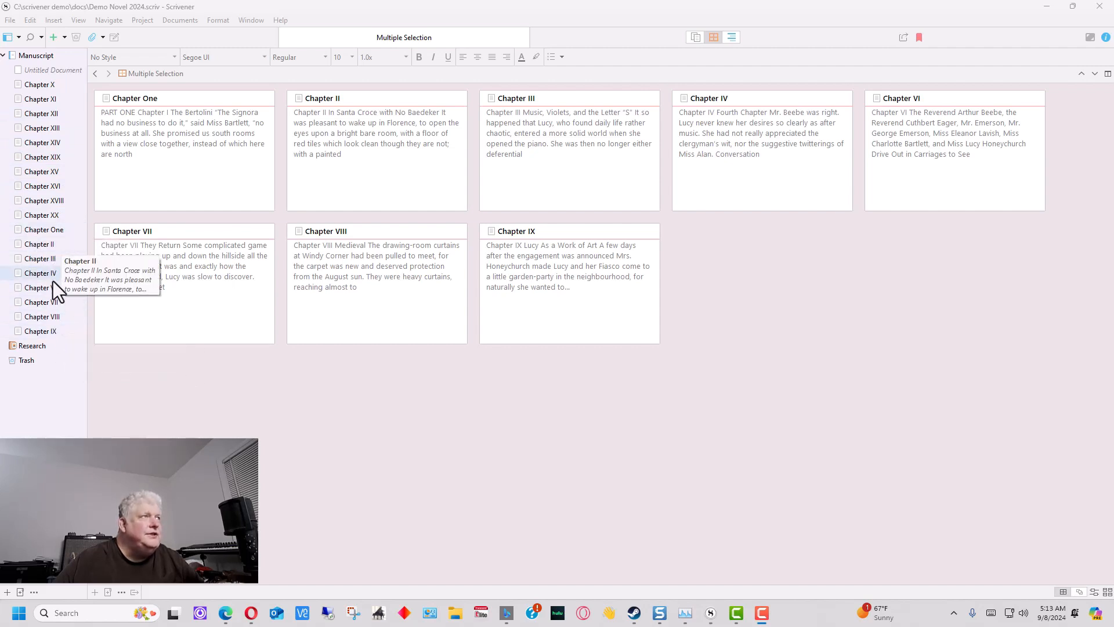
# - Move the documents Chapter One through Chapter IX together to just below the untitled document, ahead of Chapter X
pyautogui.click(52, 230)
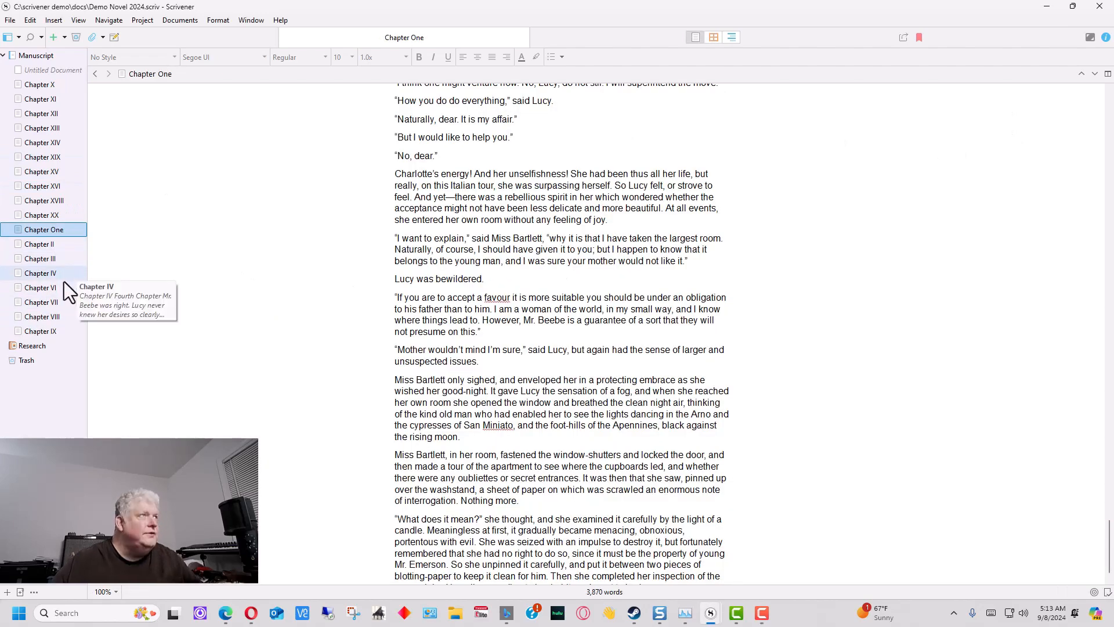
pyautogui.keyDown('shift'); pyautogui.click(63, 330); pyautogui.keyUp('shift')
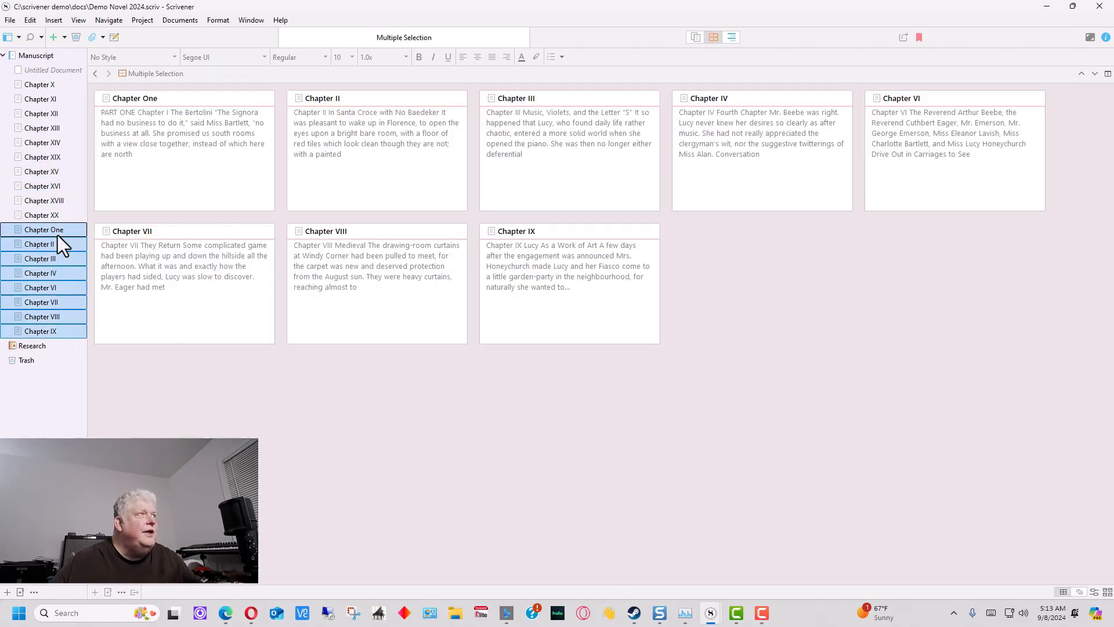
pyautogui.moveTo(57, 235); pyautogui.dragTo(77, 77)
pyautogui.click(144, 376)
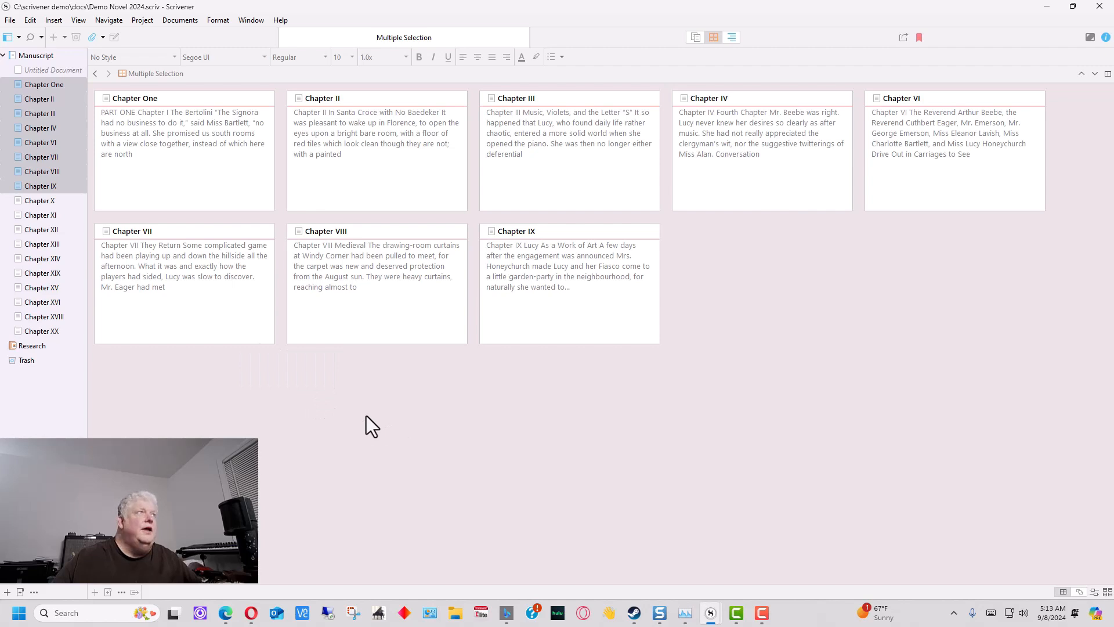
# - Rename the untitled document in the Manuscript folder as "New Chapter"
pyautogui.click(53, 70)
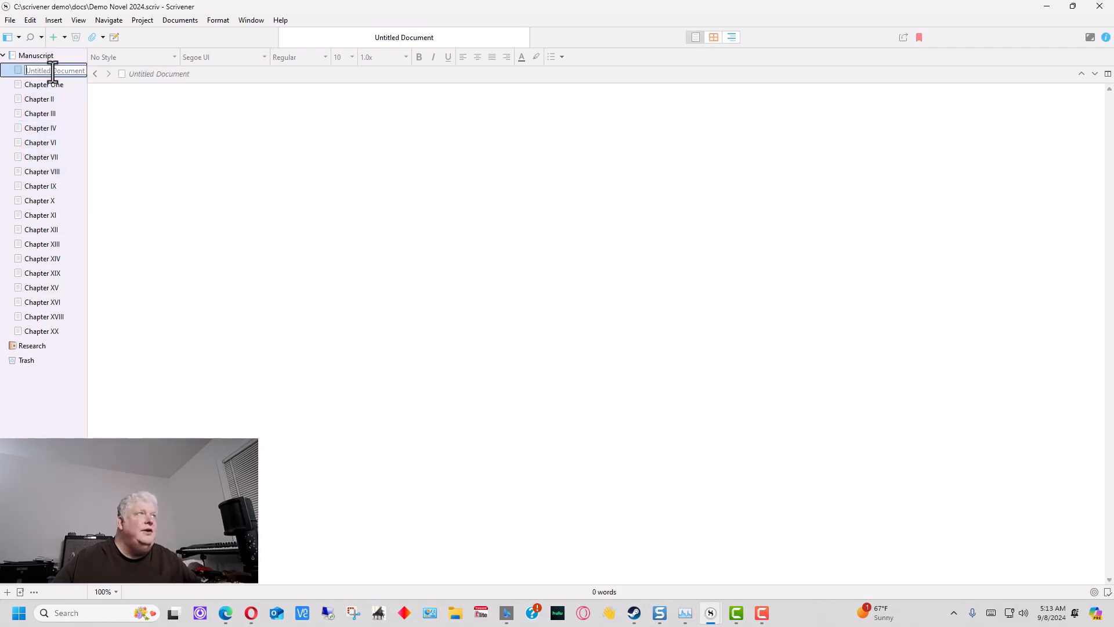
pyautogui.click(54, 71)
pyautogui.write('New Chapter')
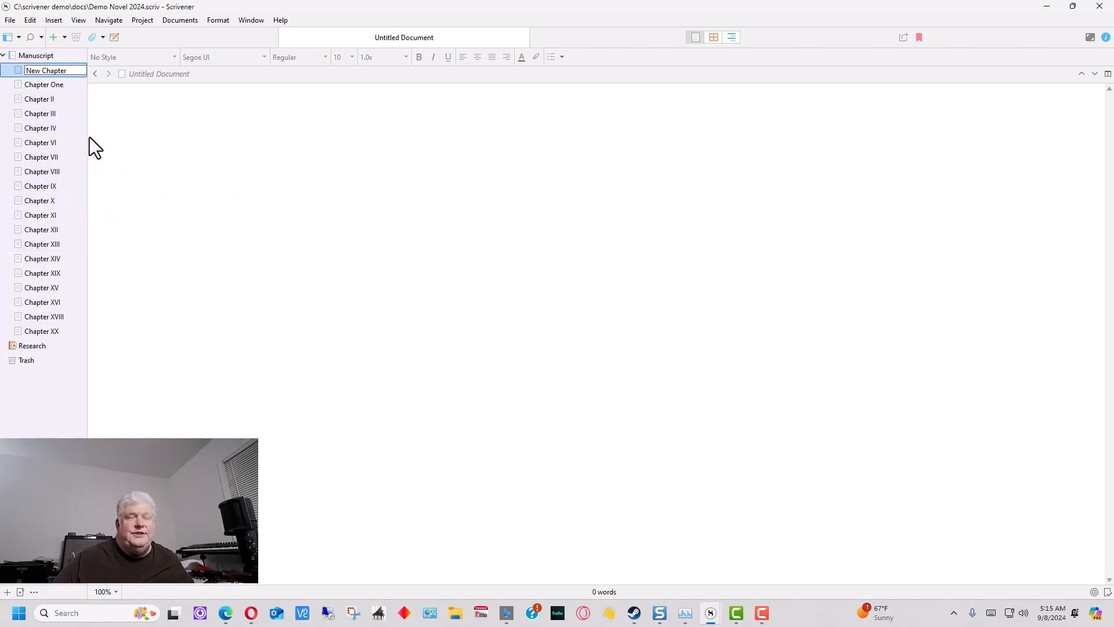
pyautogui.press('Return')
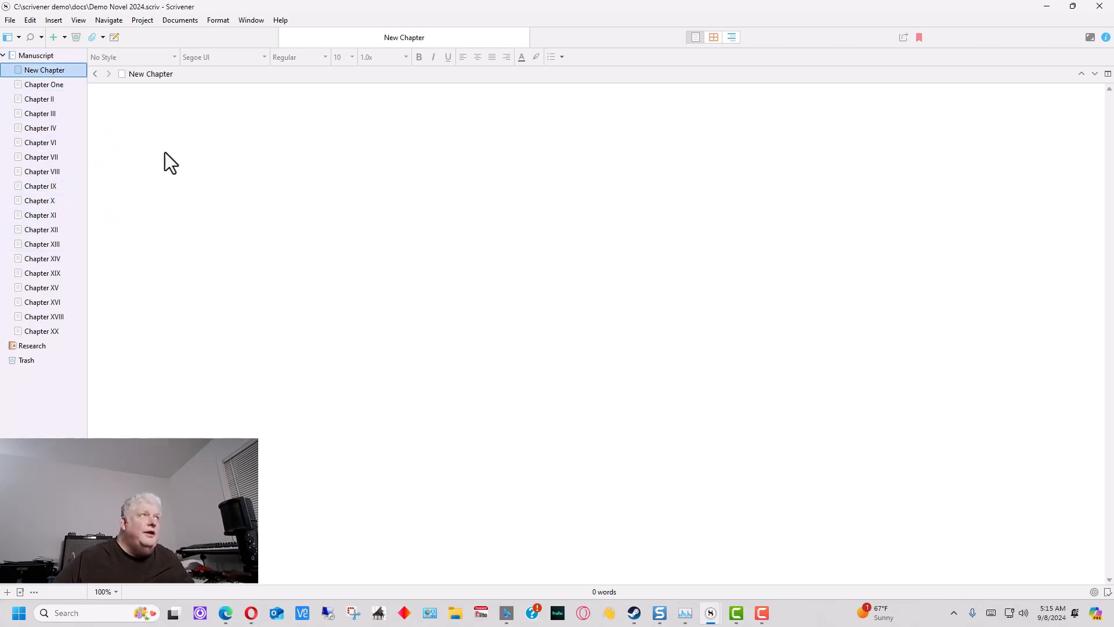
# - Copy the Chapter X paragraph beginning "So did Cecil" into New Chapter, and move New Chapter between Chapter VI and Chapter VII
pyautogui.click(55, 204)
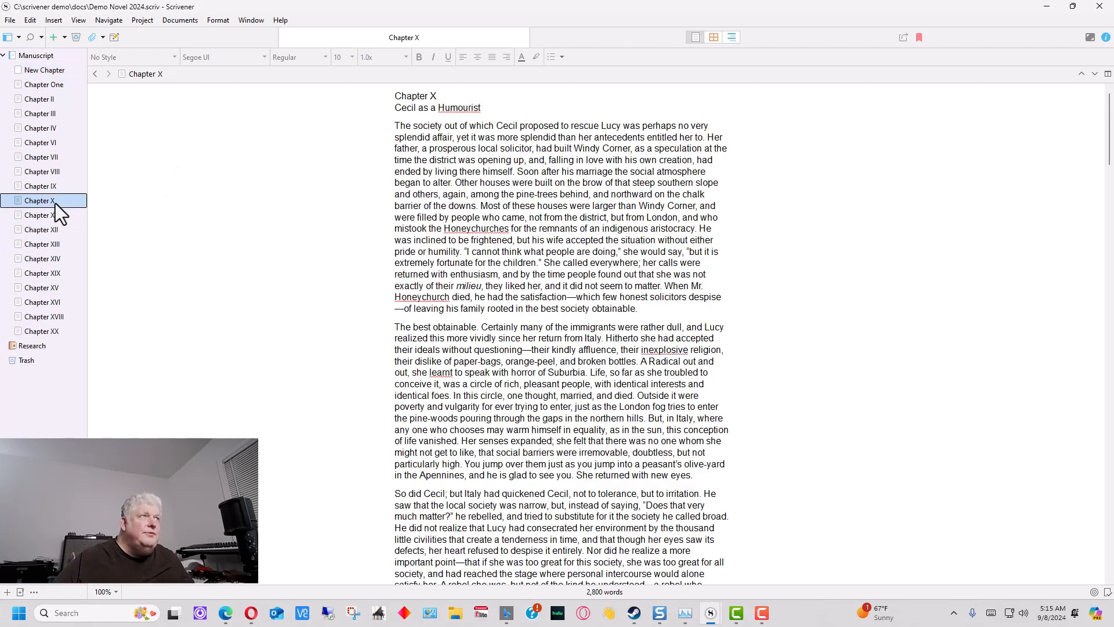
pyautogui.scroll(-5, 392, 323)
pyautogui.moveTo(392, 323); pyautogui.dragTo(735, 439)
pyautogui.hotkey('ctrl', 'c')
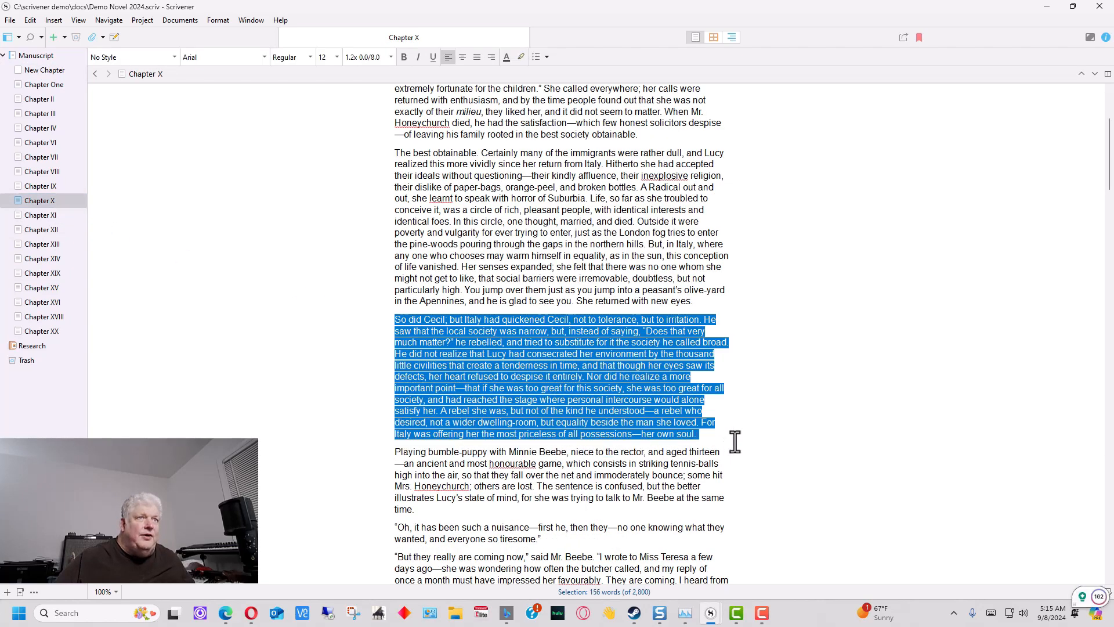
pyautogui.rightClick(638, 384)
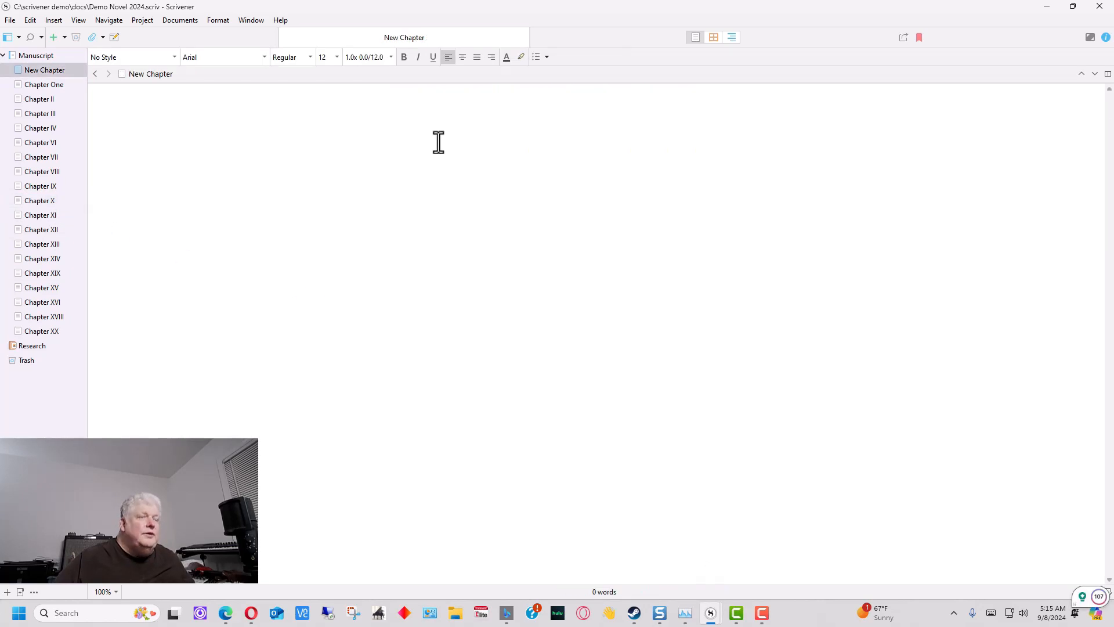
pyautogui.click(435, 149)
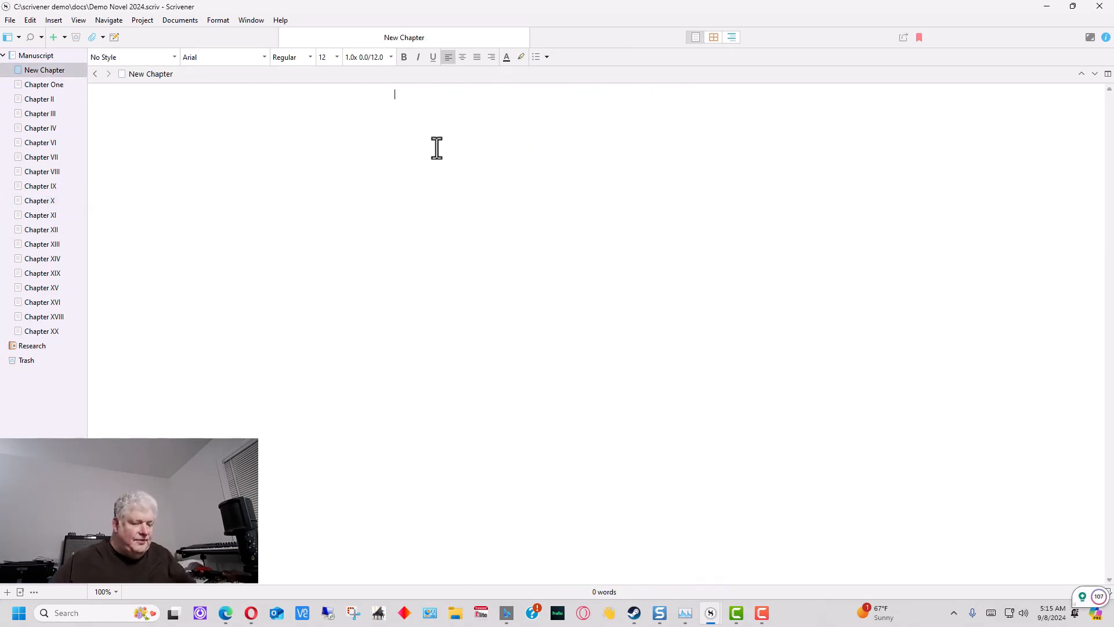
pyautogui.hotkey('ctrl', 'v')
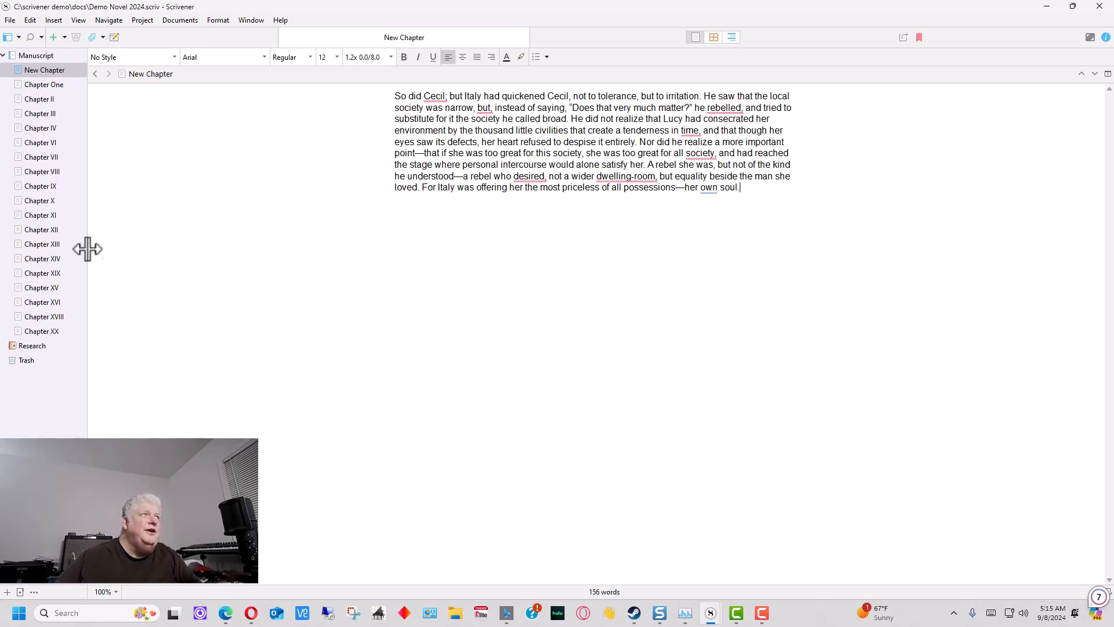
pyautogui.click(60, 70)
pyautogui.moveTo(60, 73); pyautogui.dragTo(62, 151)
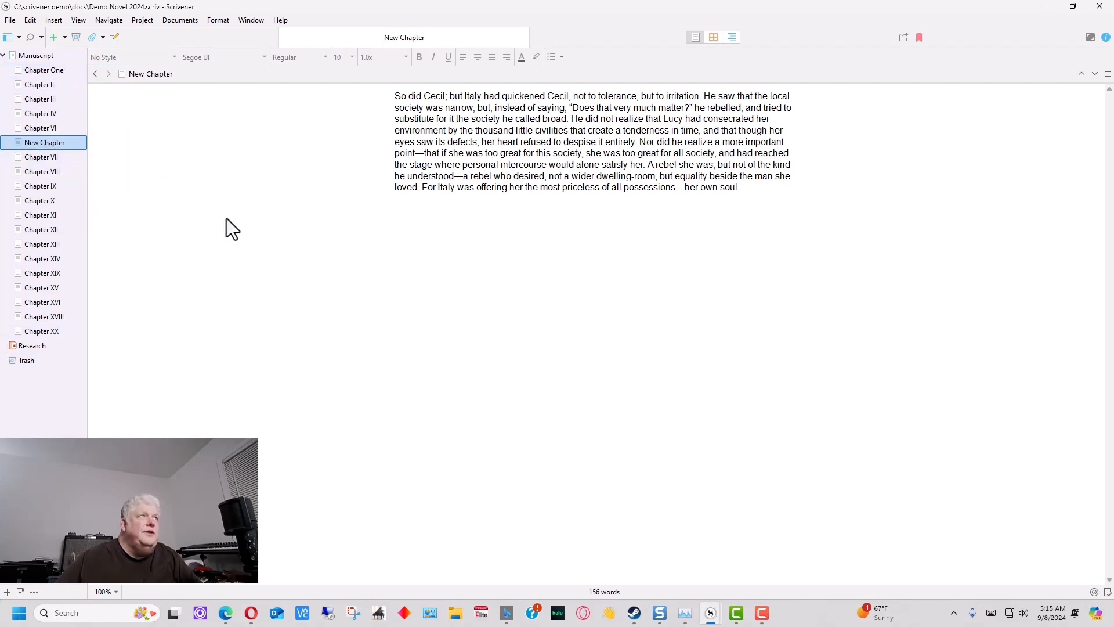
# - Display the Manuscript folder's index cards and write the synopsis "This is the Intro." on the Chapter One card
pyautogui.click(45, 58)
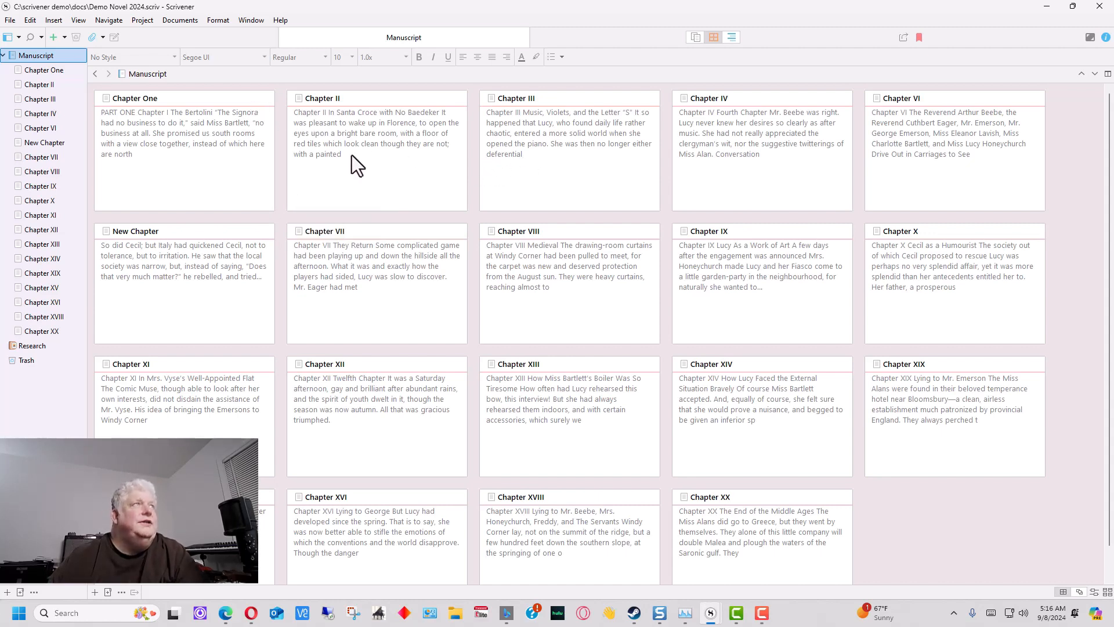
pyautogui.click(229, 167)
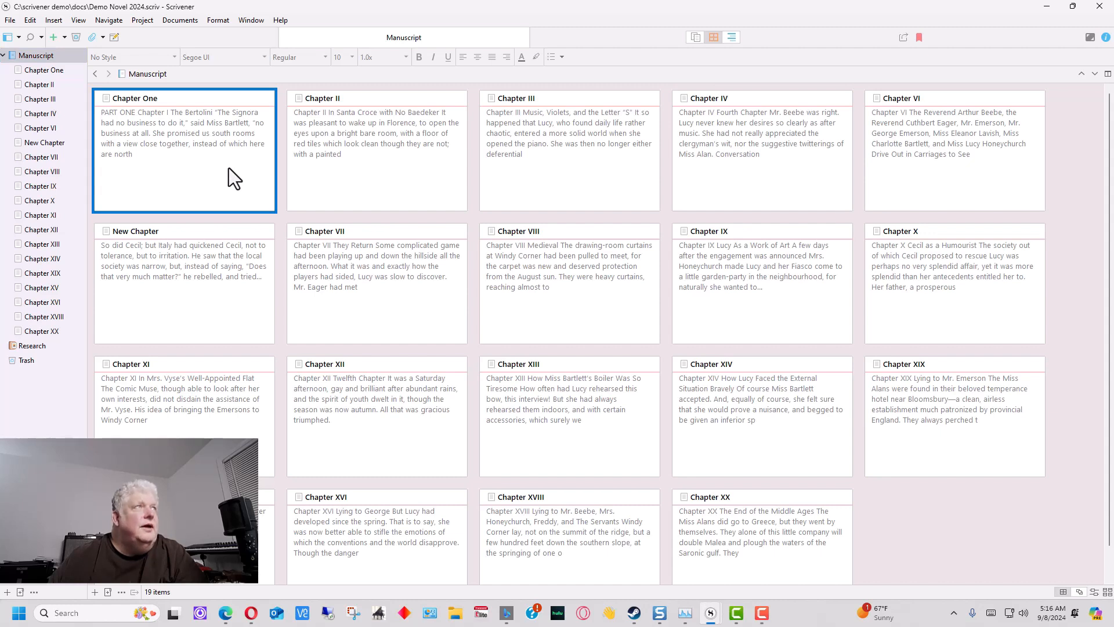
pyautogui.click(199, 136)
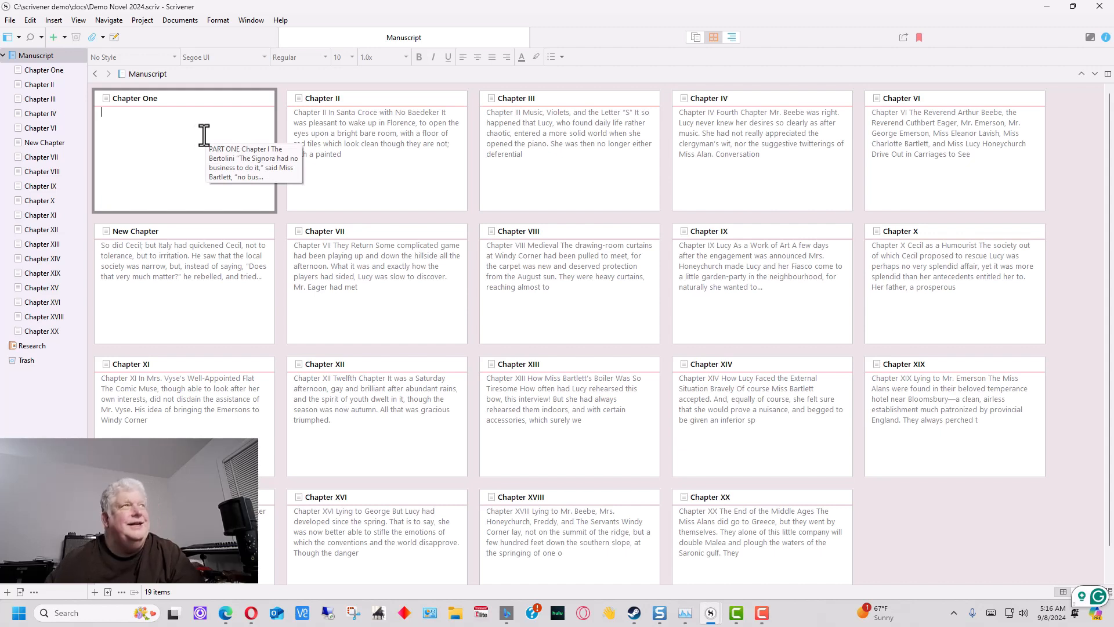
pyautogui.write('This')
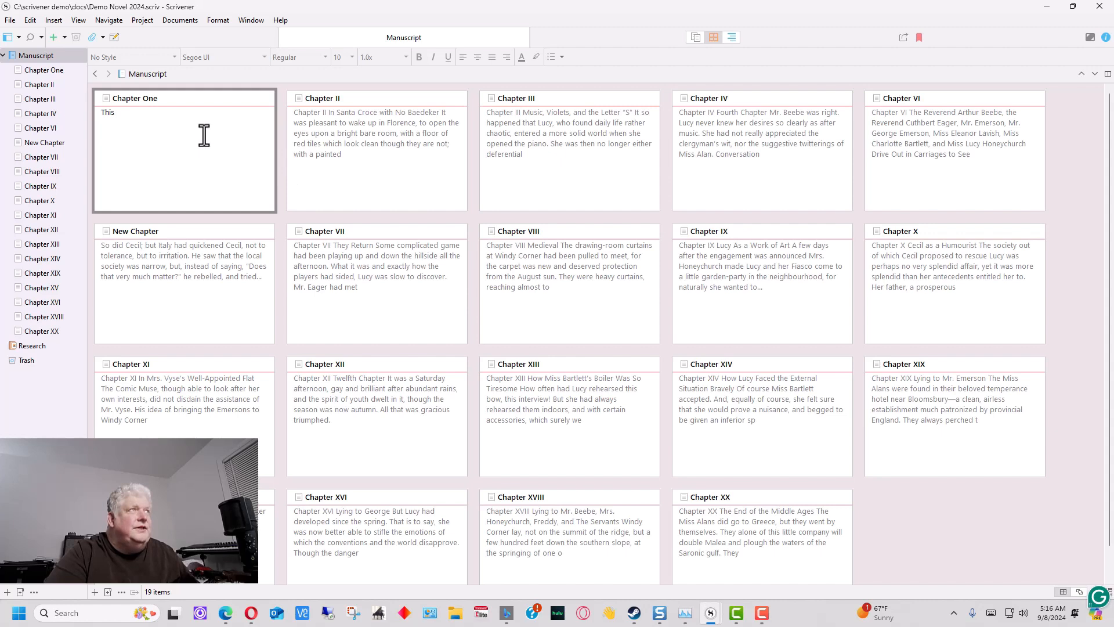
pyautogui.write(' is the Intro.')
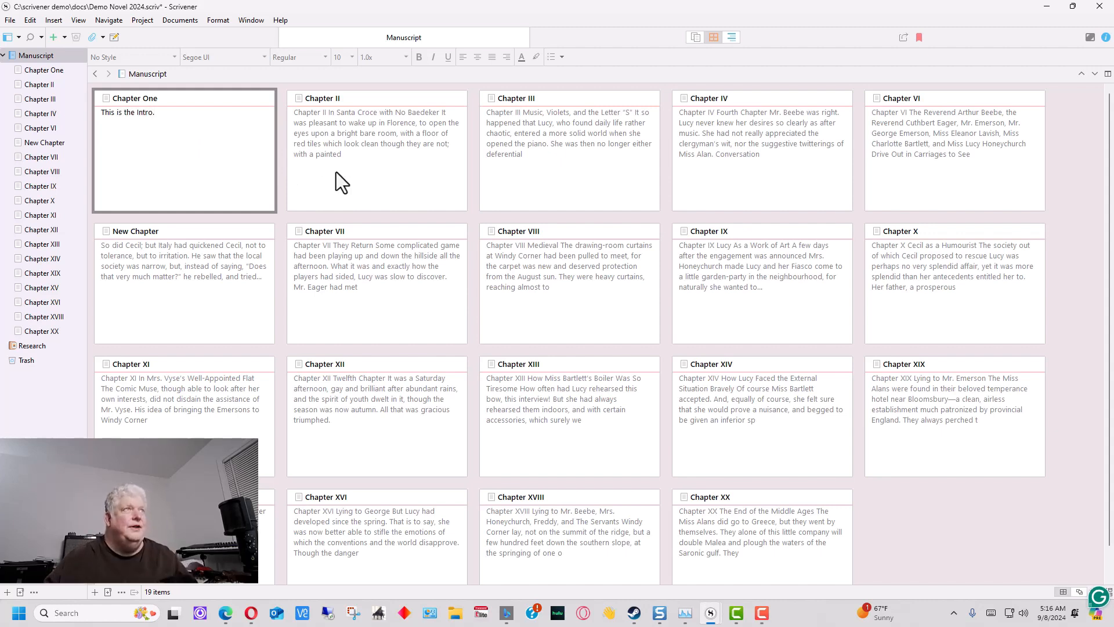
pyautogui.click(163, 141)
pyautogui.click(164, 141)
pyautogui.click(163, 140)
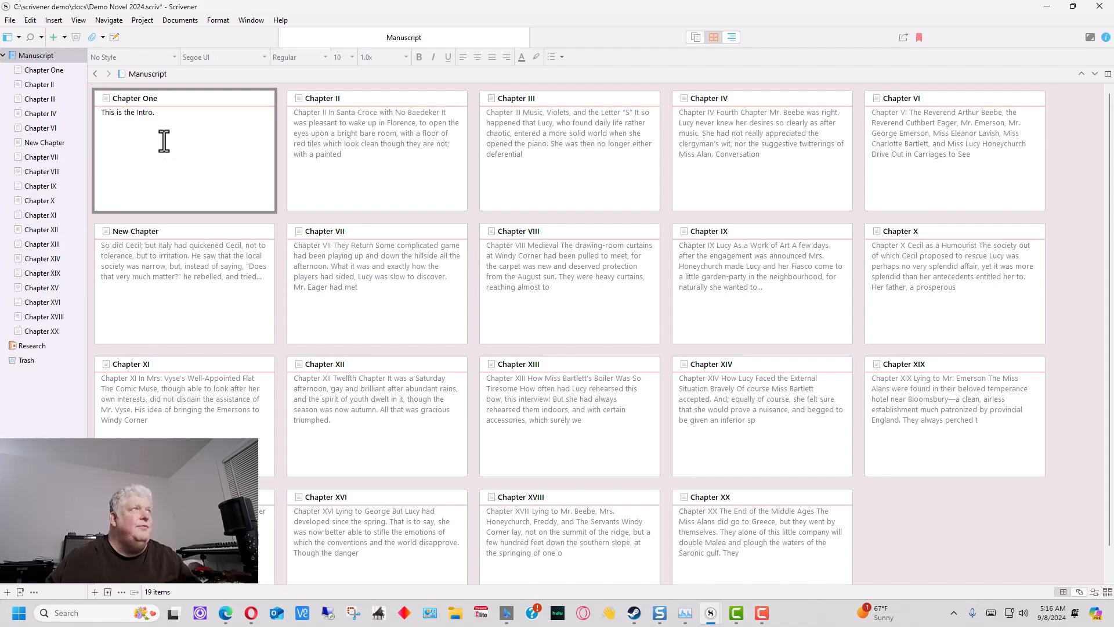
# - Open Chapter One and view its text with its synopsis and notes shown in the inspector
pyautogui.click(55, 71)
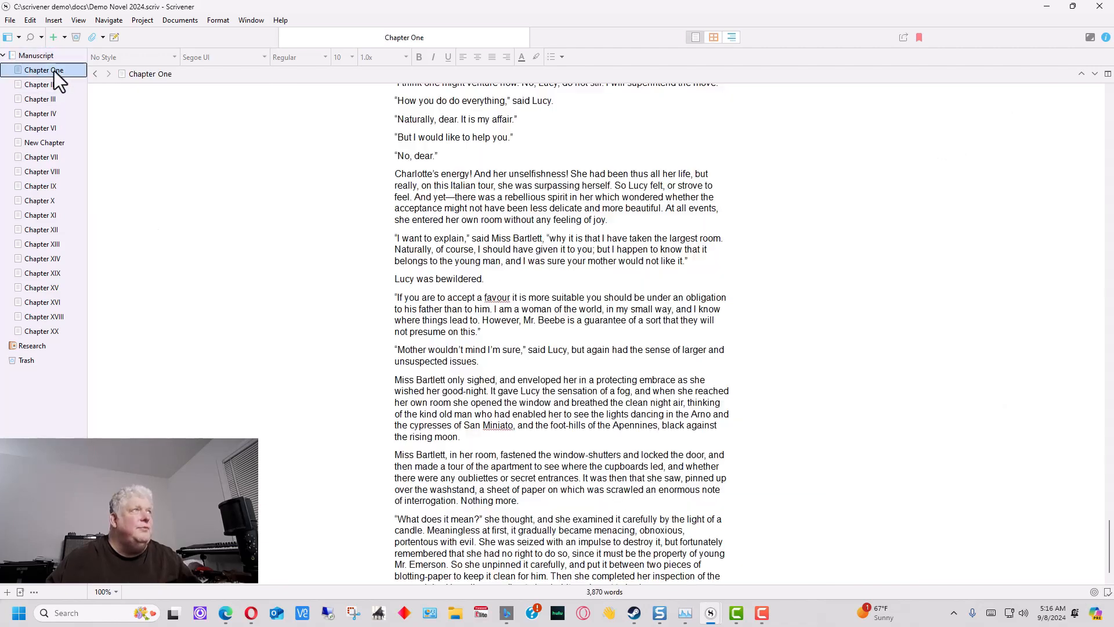
pyautogui.scroll(15, 573, 180)
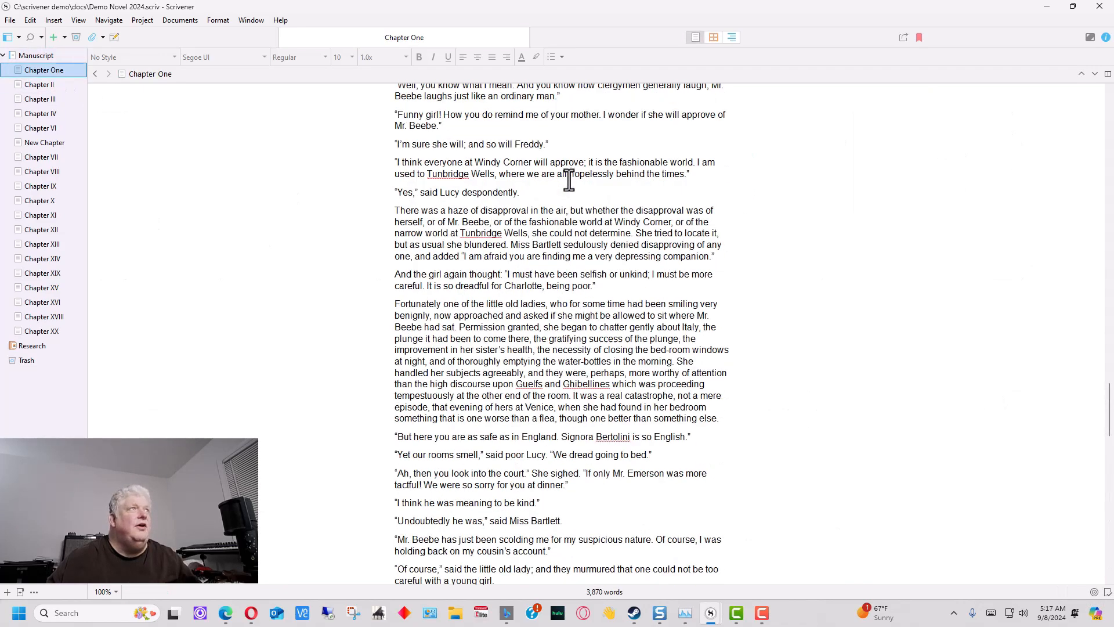
pyautogui.scroll(12, 570, 180)
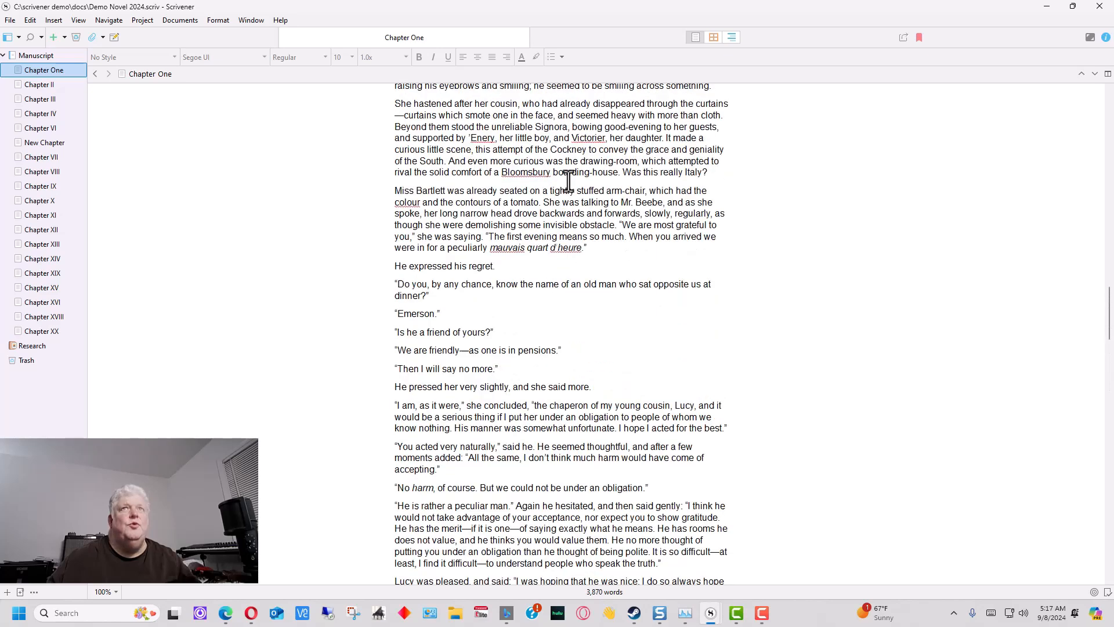
pyautogui.click(1106, 38)
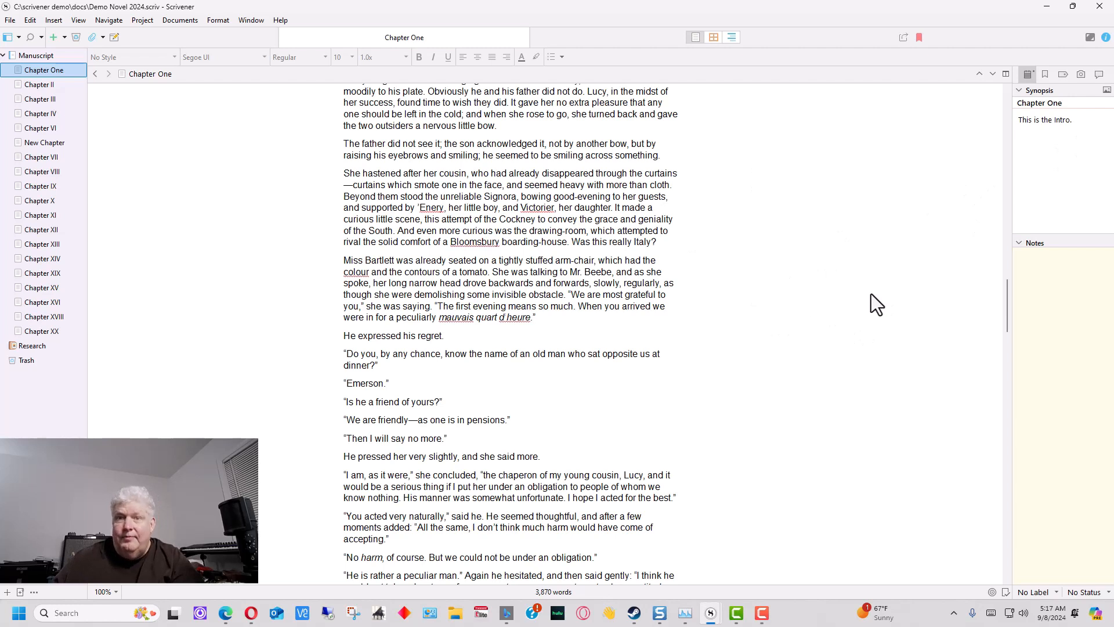
pyautogui.click(1068, 288)
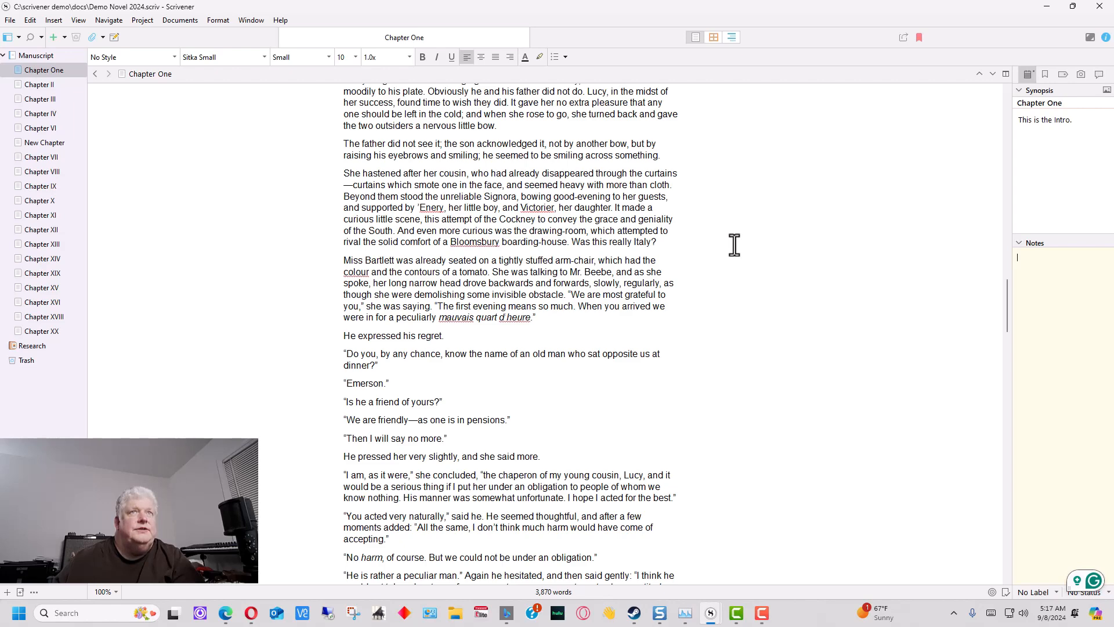
pyautogui.scroll(9, 734, 245)
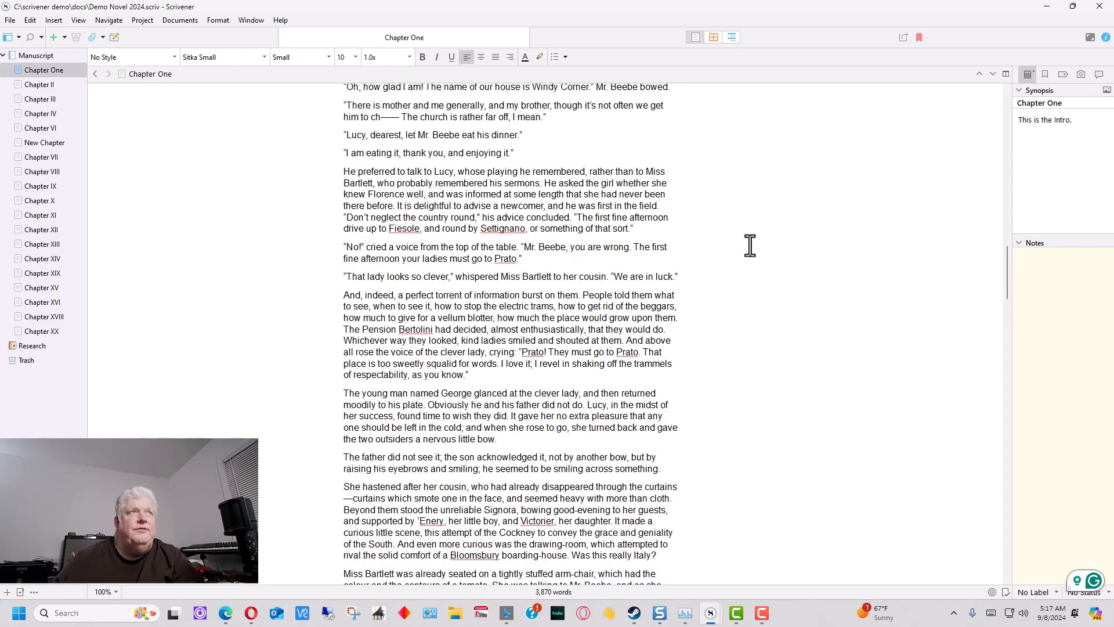
pyautogui.scroll(4, 750, 245)
pyautogui.scroll(-5, 752, 245)
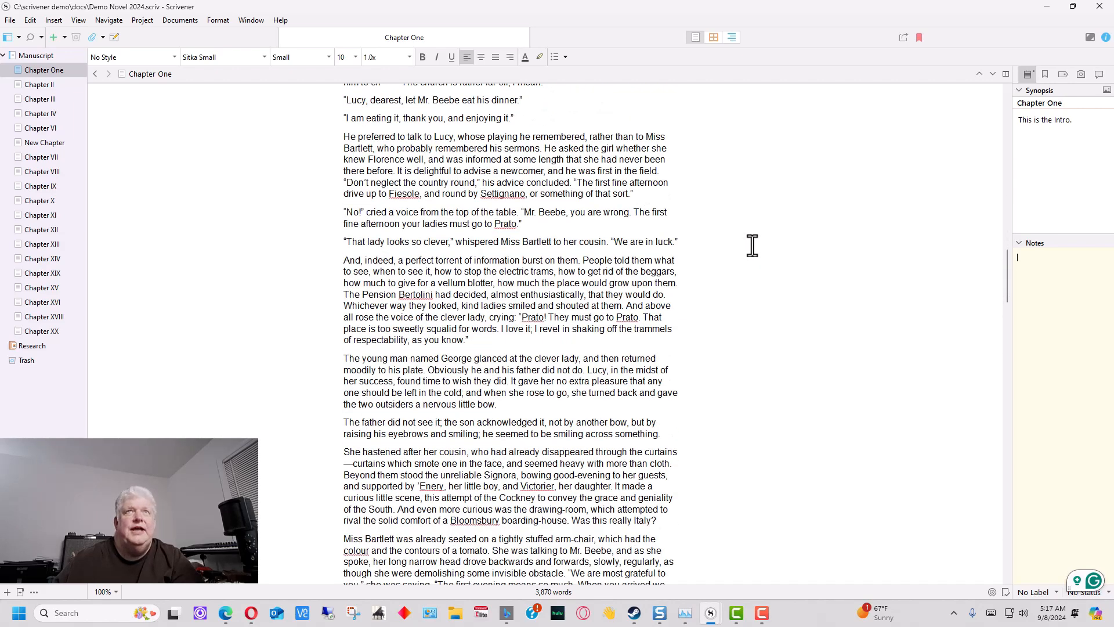
pyautogui.scroll(3, 751, 245)
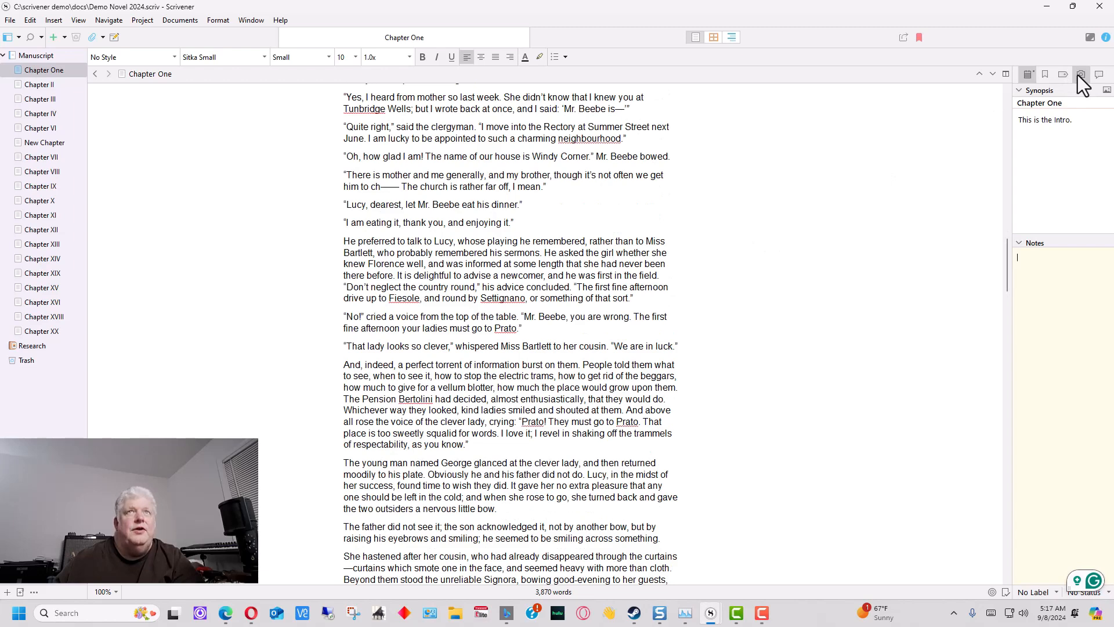
# - Take a snapshot of Chapter One, return the inspector to the synopsis and notes, and hide the inspector
pyautogui.click(1079, 75)
pyautogui.click(1090, 101)
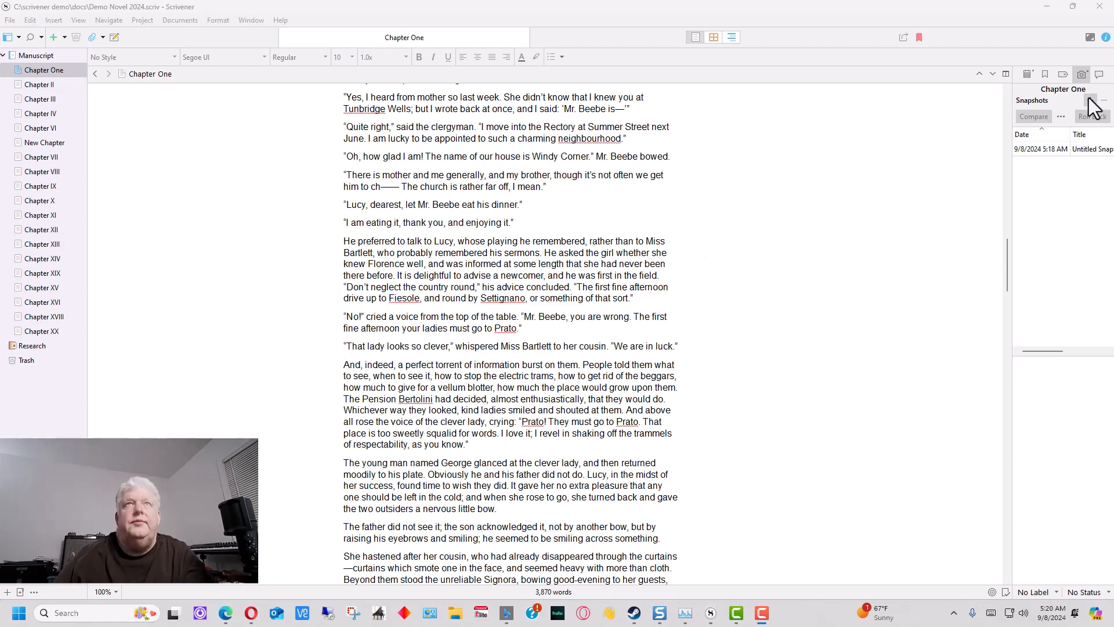
pyautogui.click(1027, 75)
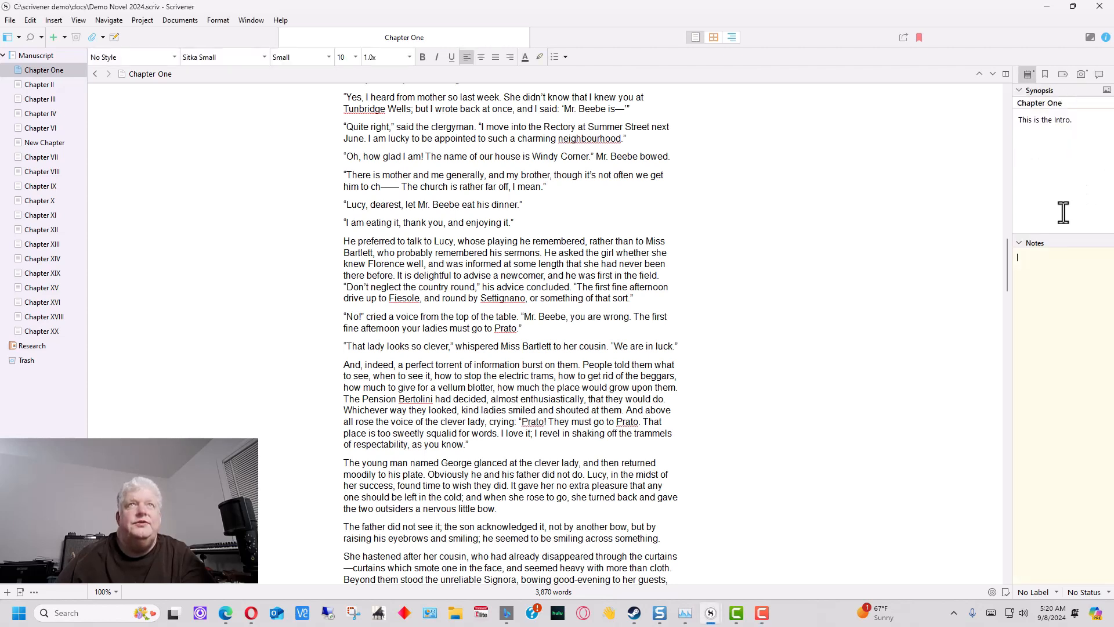
pyautogui.click(1106, 39)
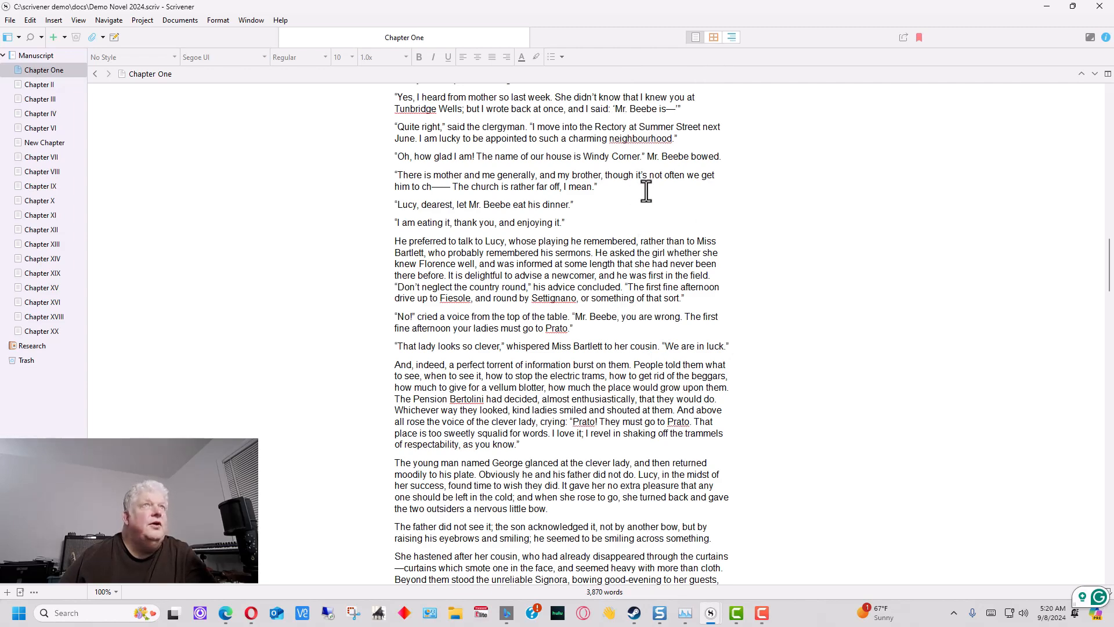
# - View the whole Manuscript folder as a corkboard and as an outline
pyautogui.click(49, 58)
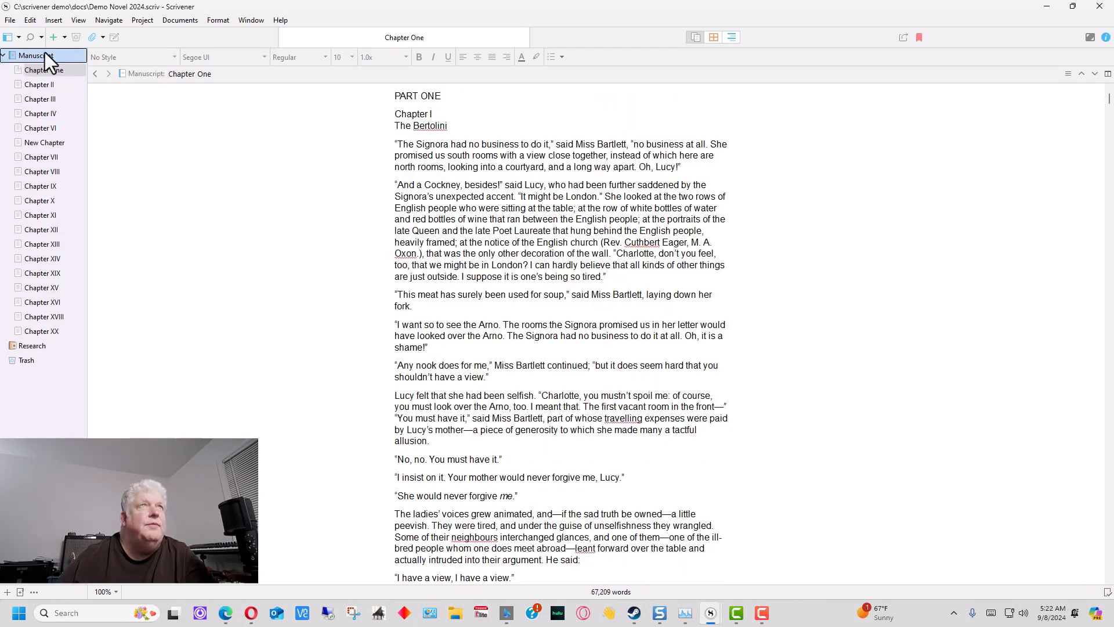
pyautogui.click(713, 39)
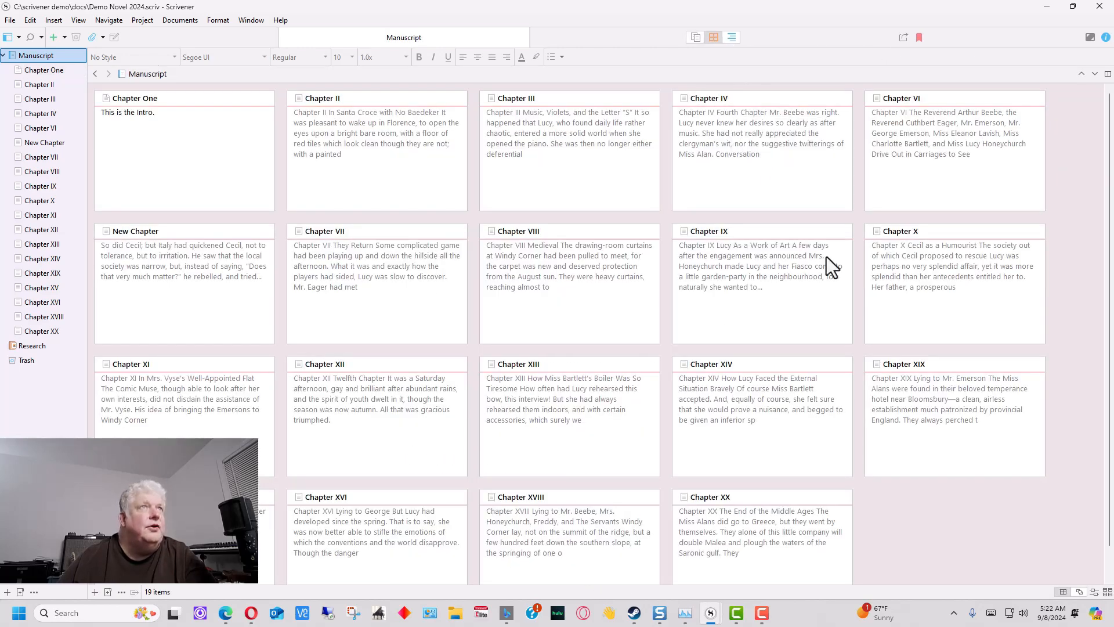
pyautogui.click(730, 38)
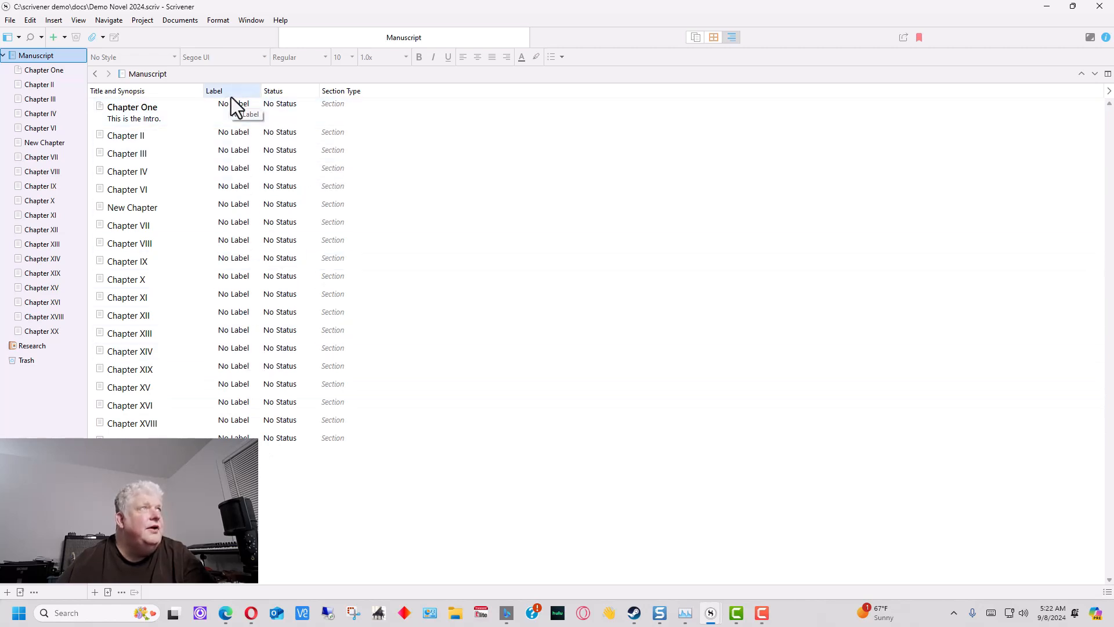
# - Examine the available Status and Section Type options for Chapter One in the outline
pyautogui.click(288, 111)
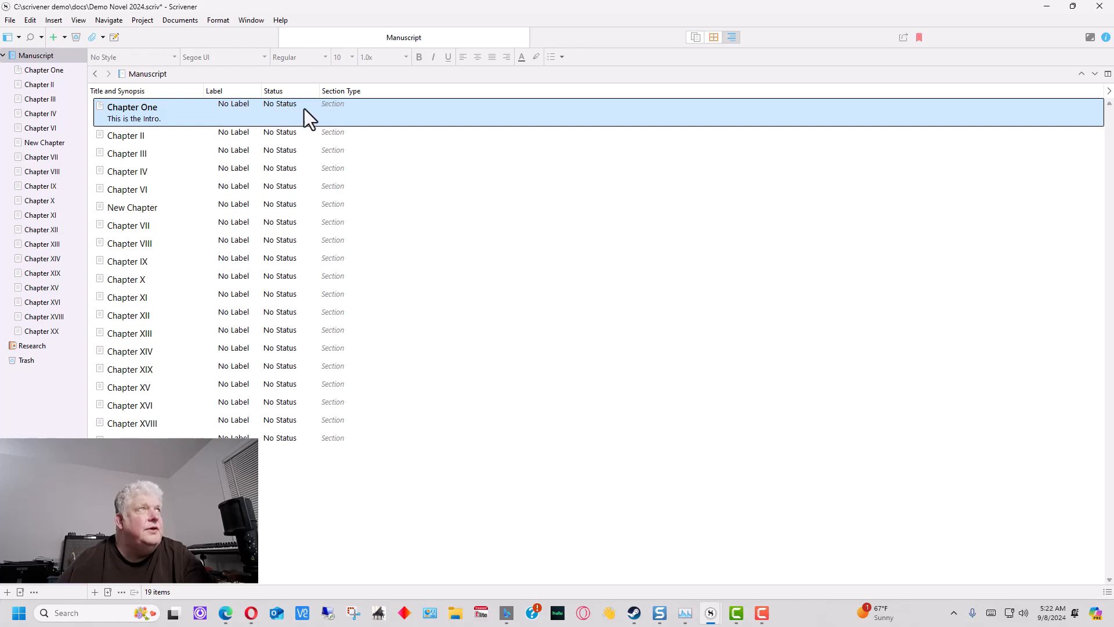
pyautogui.click(343, 105)
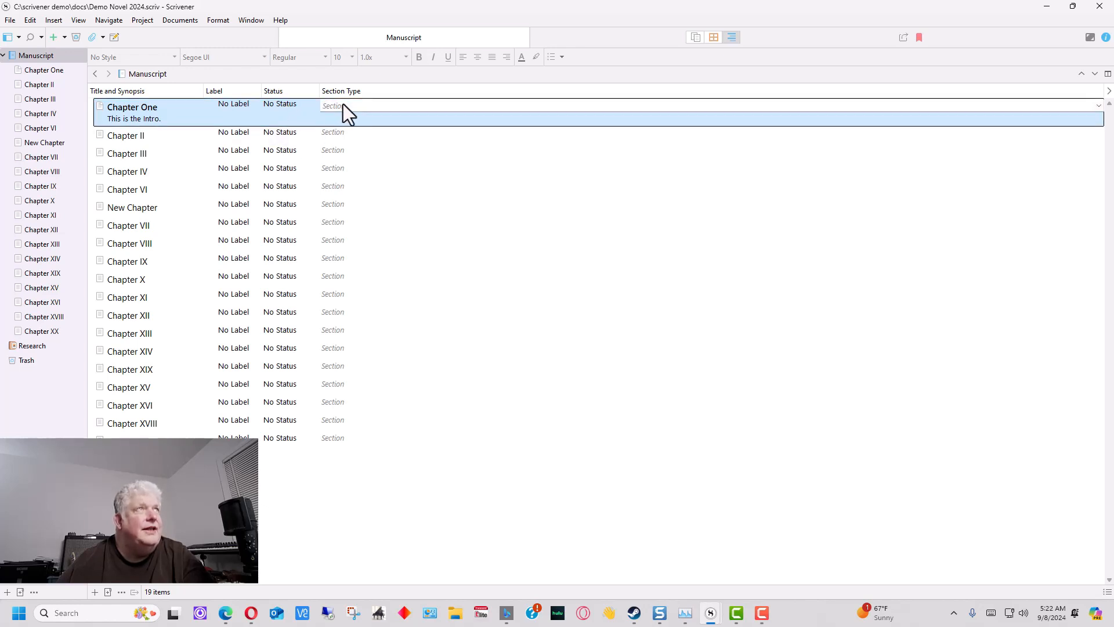
pyautogui.click(312, 106)
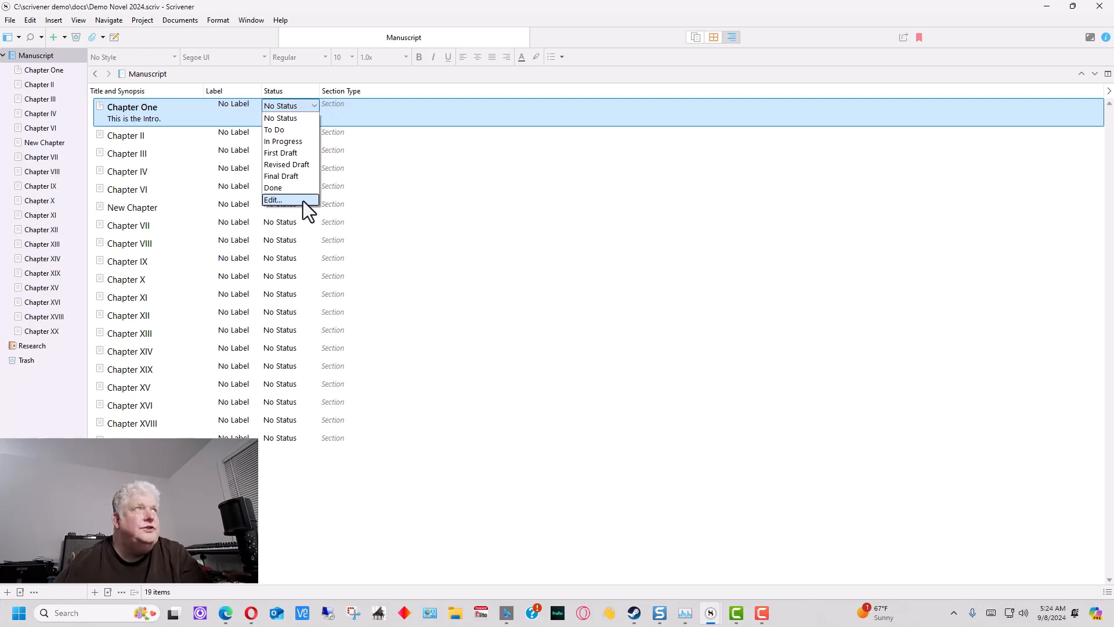
pyautogui.click(350, 102)
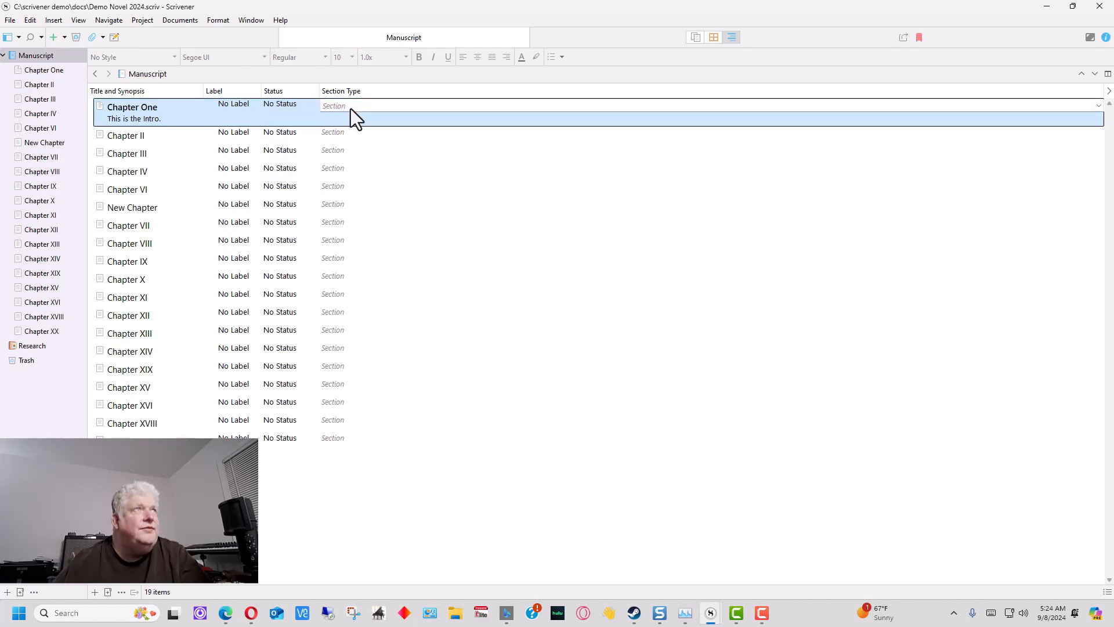
pyautogui.click(1098, 105)
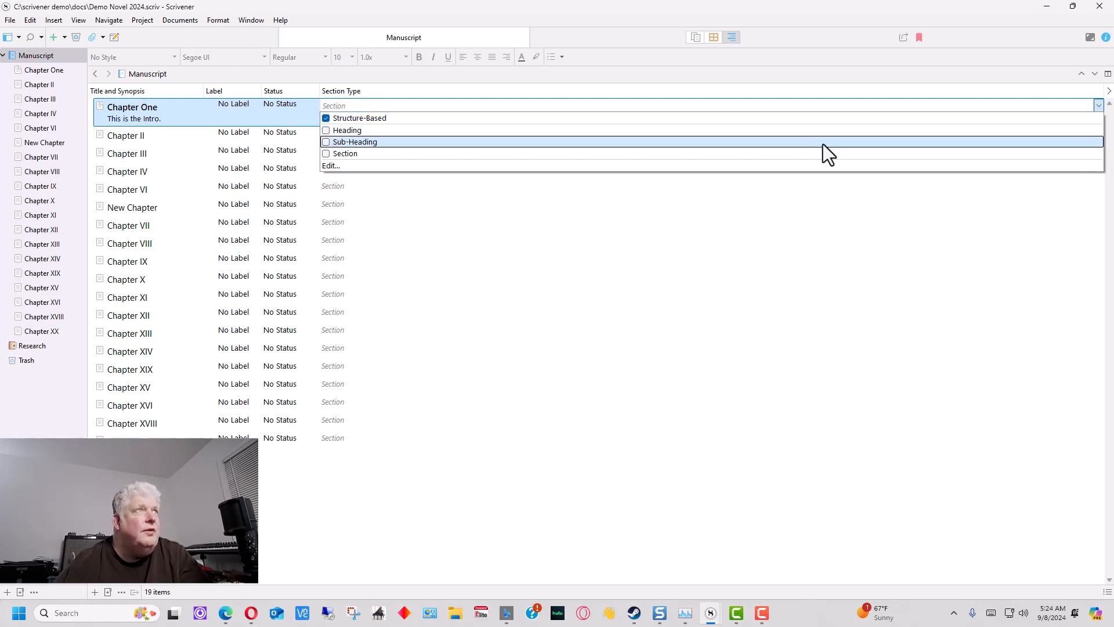
pyautogui.click(740, 109)
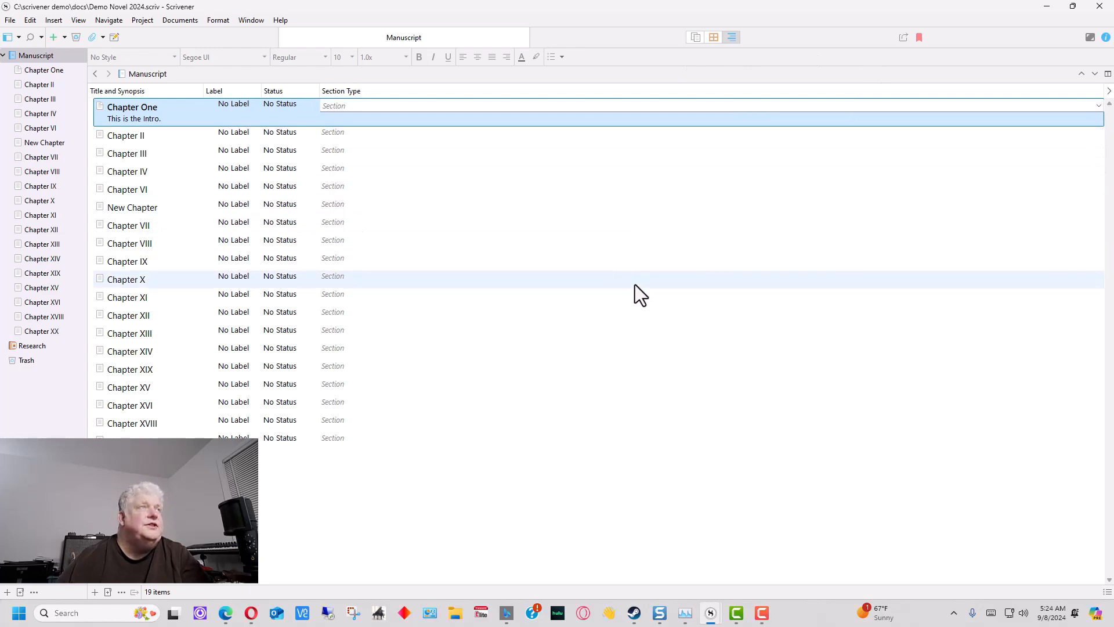
# - Return the Manuscript to the continuous text view and look through Chapter III, New Chapter and Chapter II
pyautogui.click(695, 36)
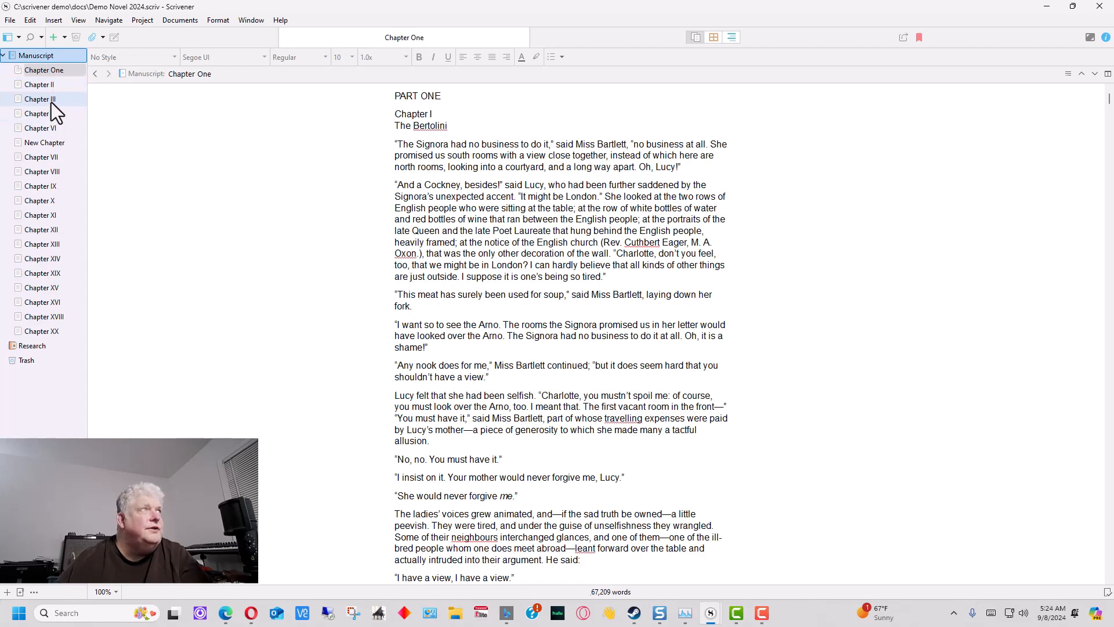
pyautogui.click(51, 102)
pyautogui.click(50, 145)
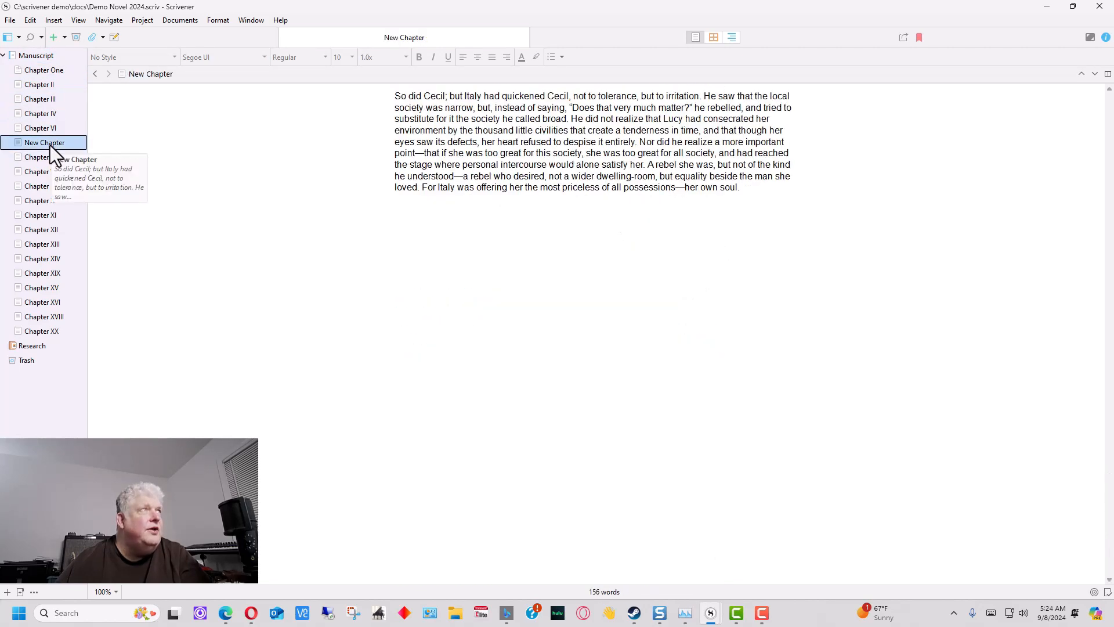
pyautogui.click(47, 102)
pyautogui.click(50, 84)
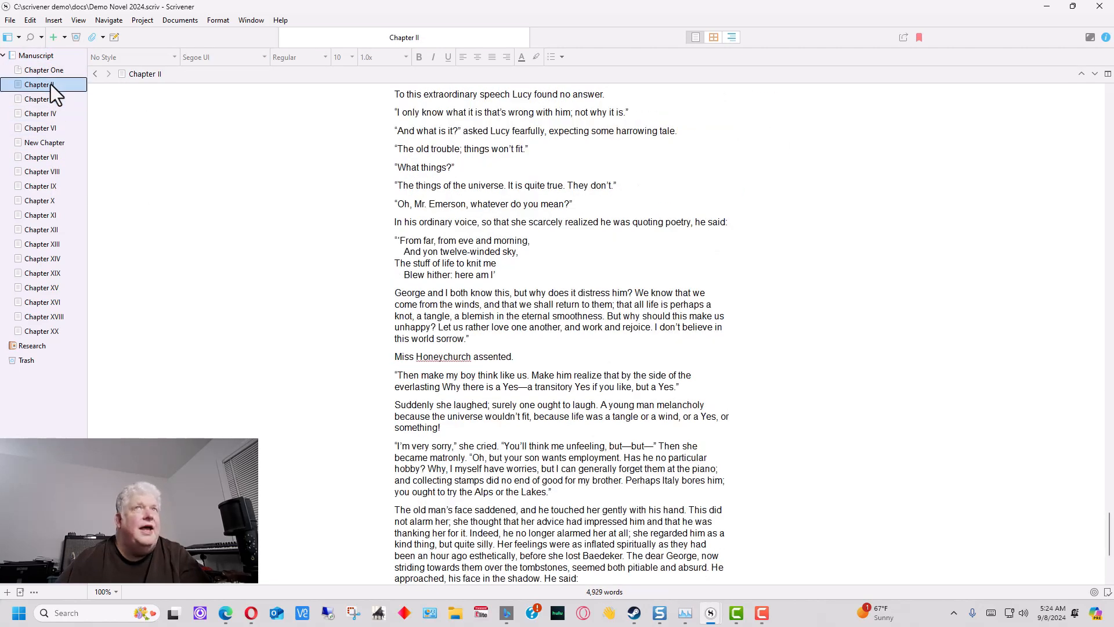
# - Split the editor side by side, view Chapter VI and New Chapter beside Chapter II, and return to a single editor showing Chapter II
pyautogui.click(1107, 73)
pyautogui.click(1019, 134)
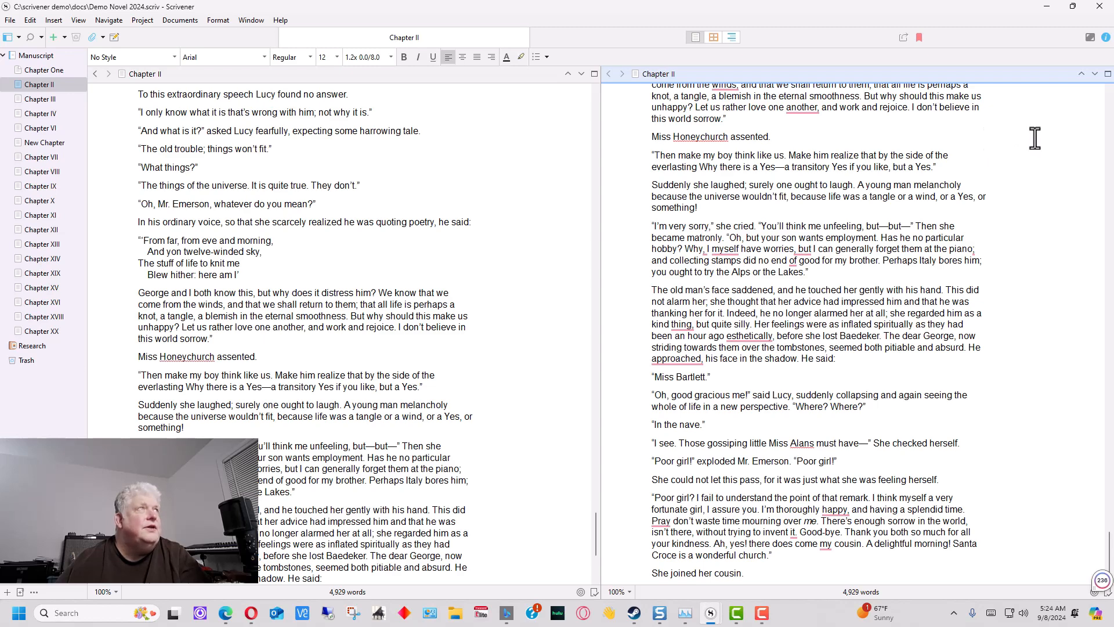
pyautogui.click(456, 113)
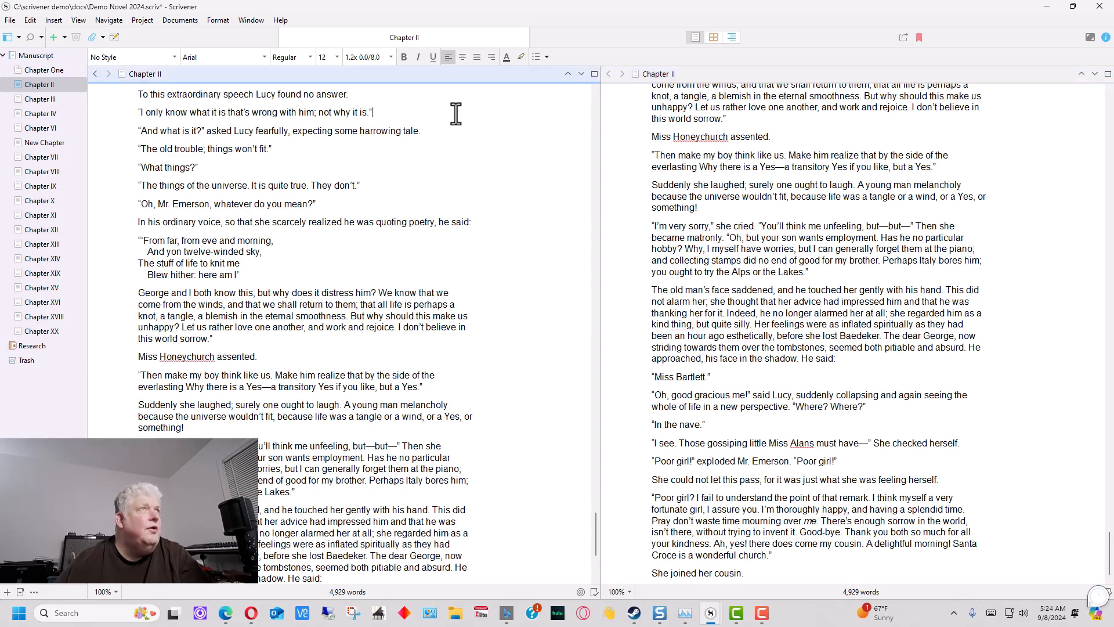
pyautogui.click(52, 133)
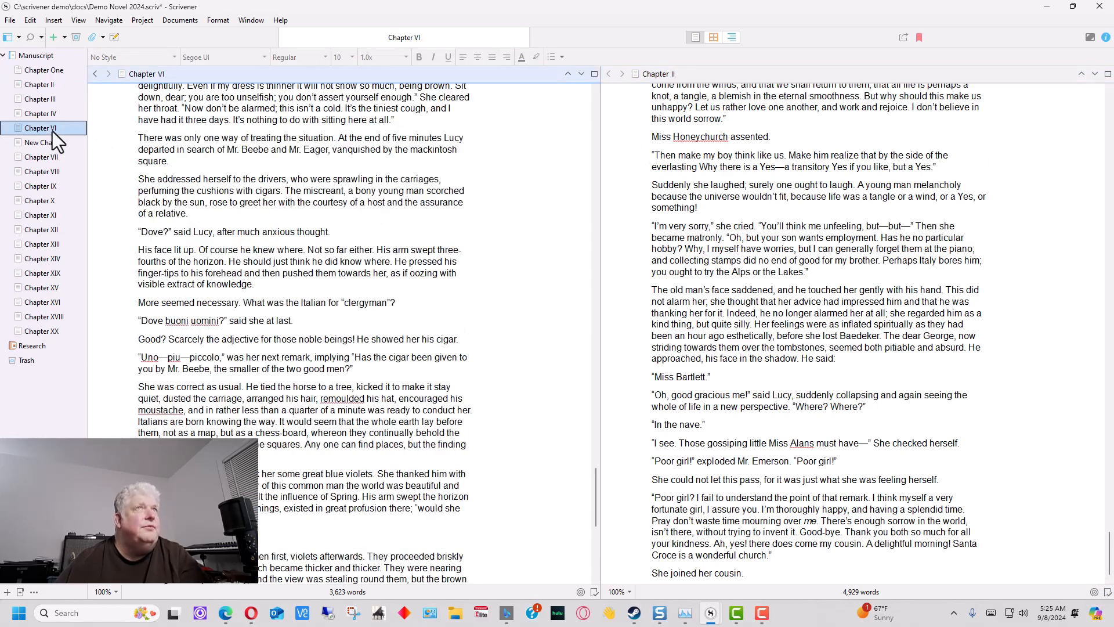
pyautogui.click(47, 145)
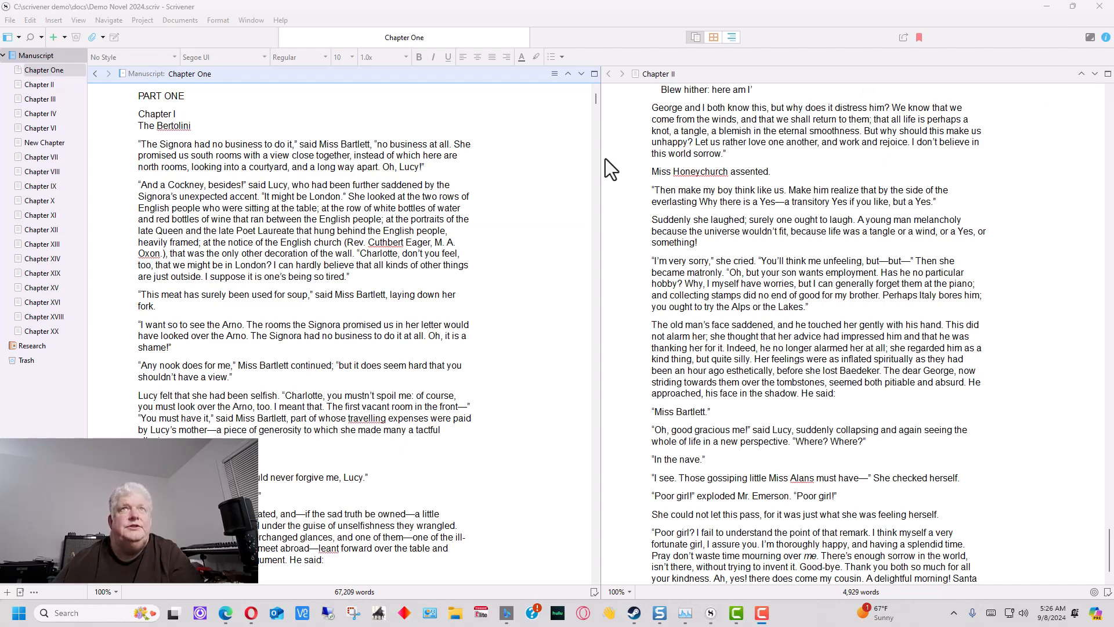
pyautogui.click(1108, 74)
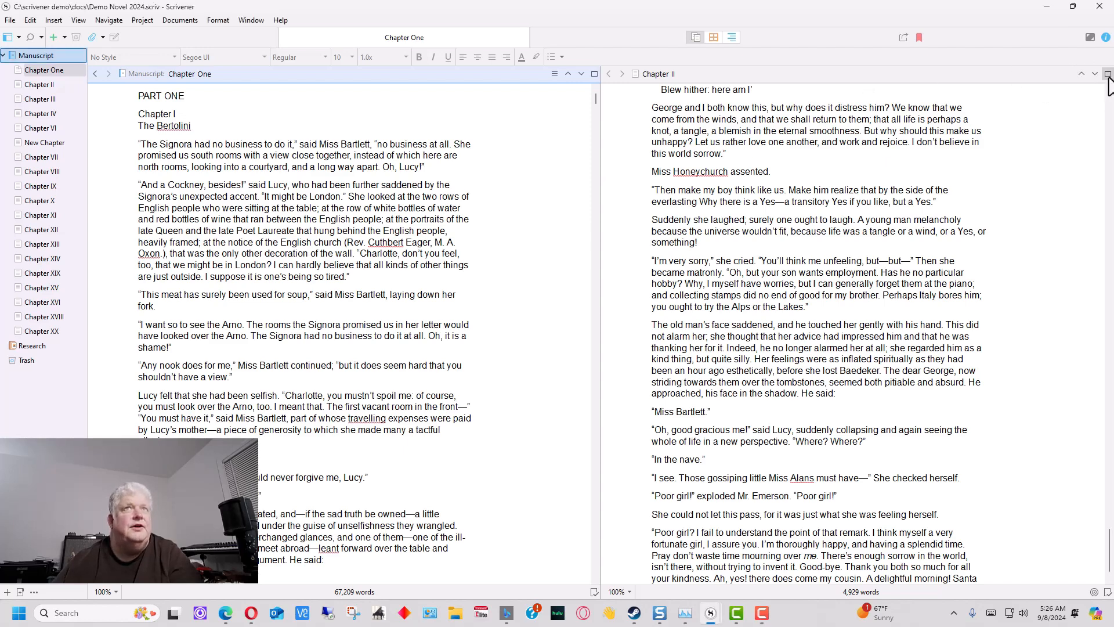
pyautogui.click(1107, 74)
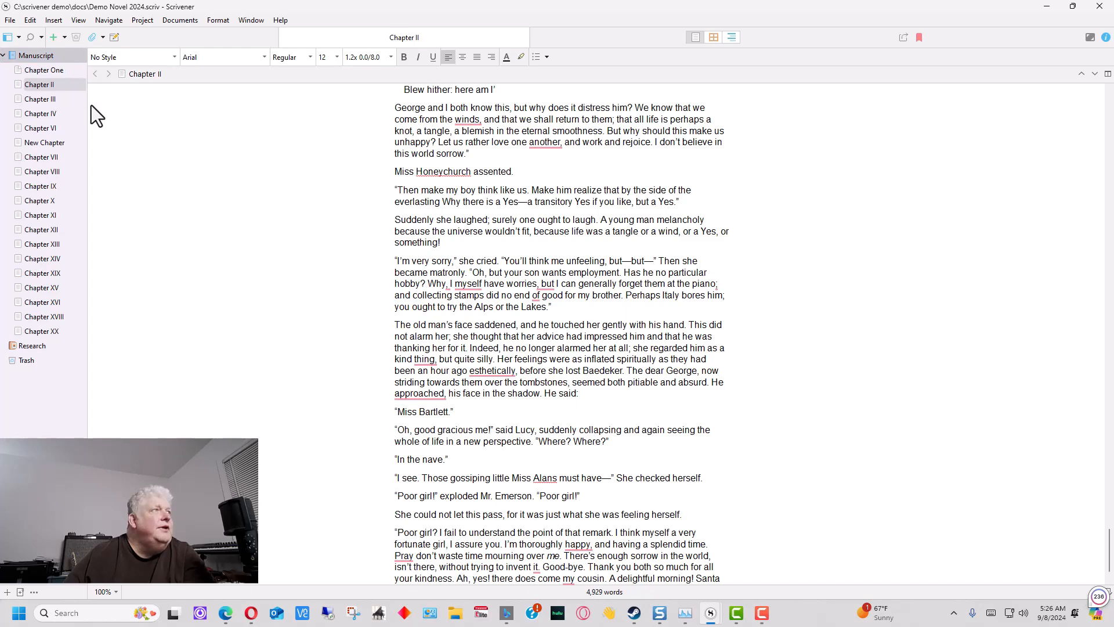
# - Add a blank text document at the root level of the binder and move it to the Trash
pyautogui.click(43, 399)
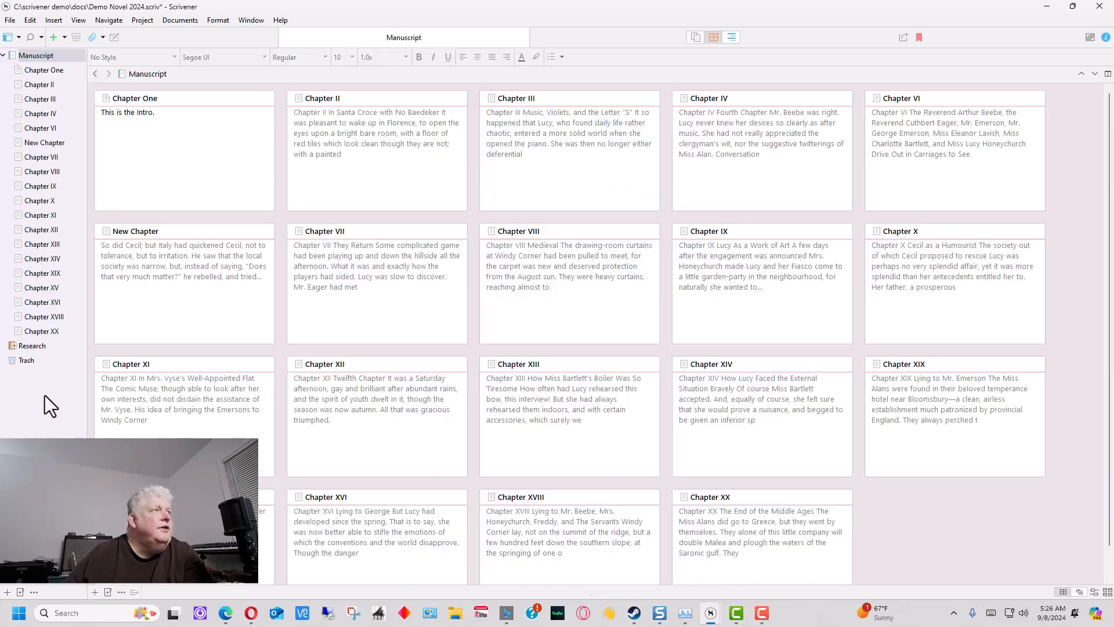
pyautogui.click(53, 37)
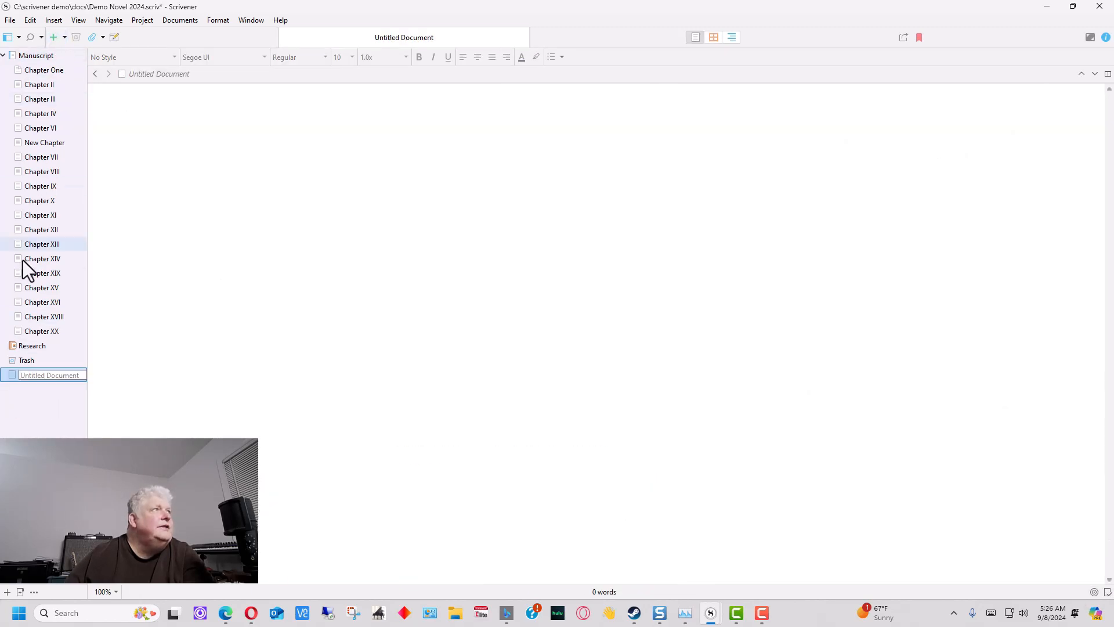
pyautogui.rightClick(16, 377)
pyautogui.click(103, 125)
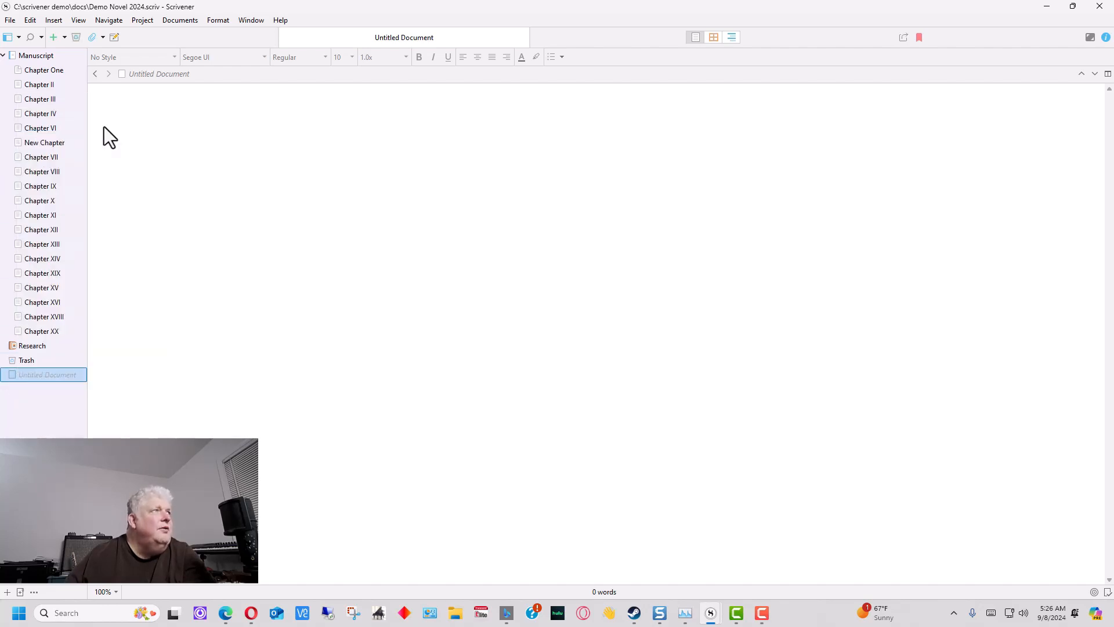
# - Check the Trash folder's contents in the binder and look at the options available for emptying it
pyautogui.click(4, 361)
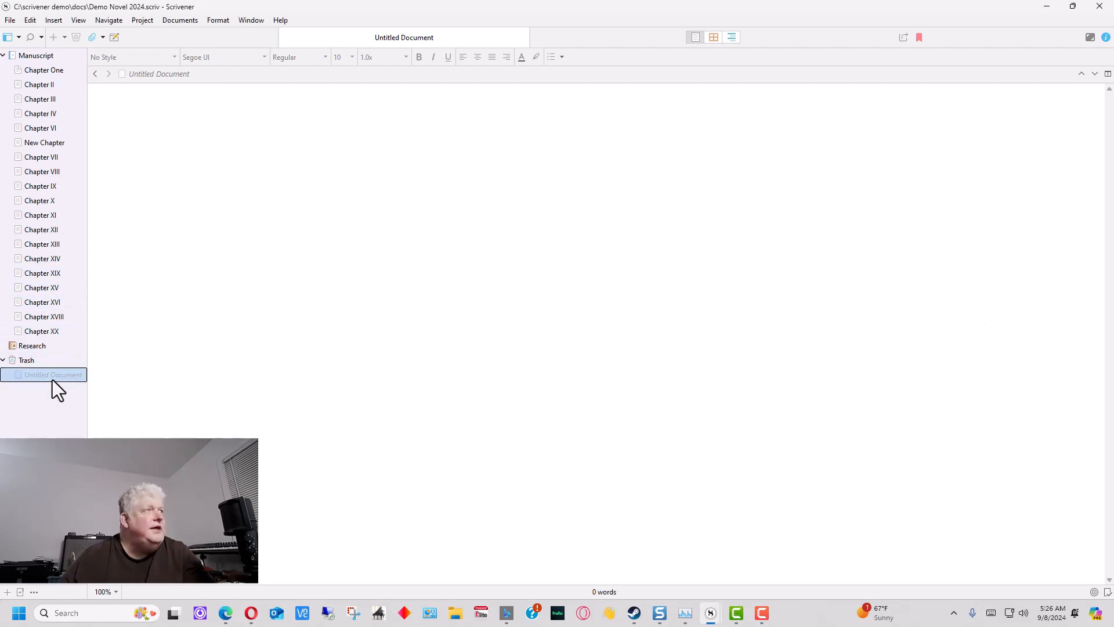
pyautogui.click(3, 360)
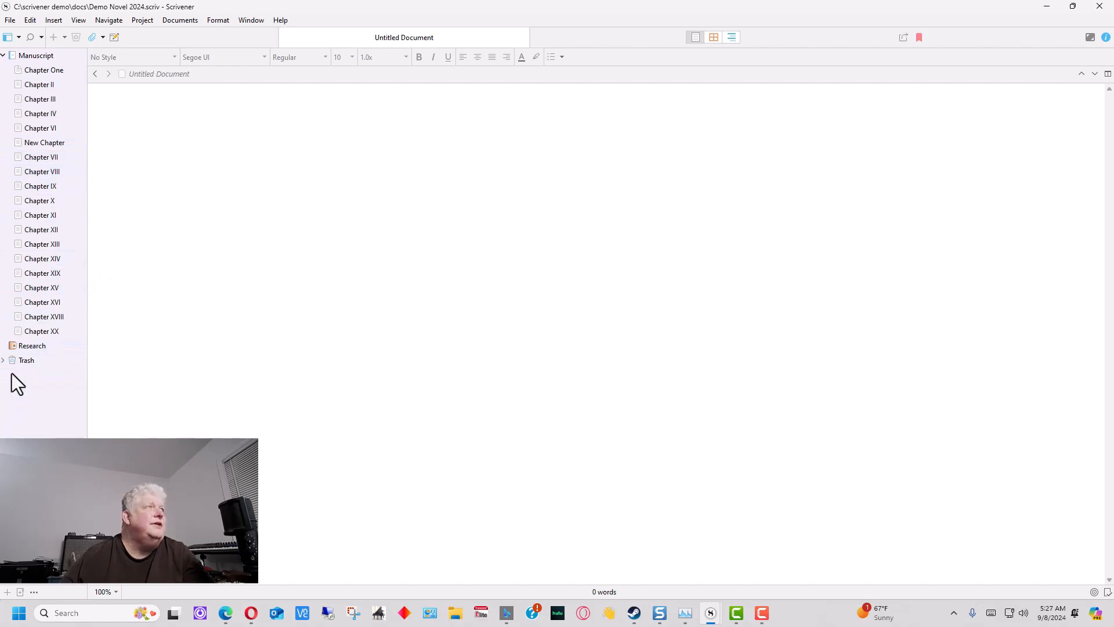
pyautogui.rightClick(15, 361)
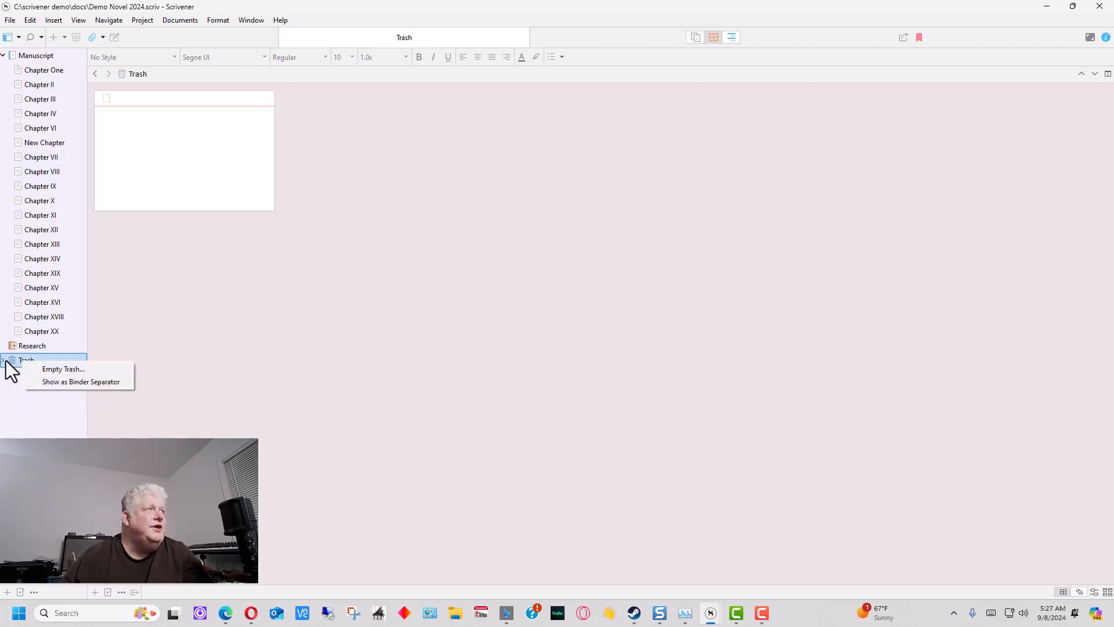
pyautogui.click(3, 361)
pyautogui.click(4, 361)
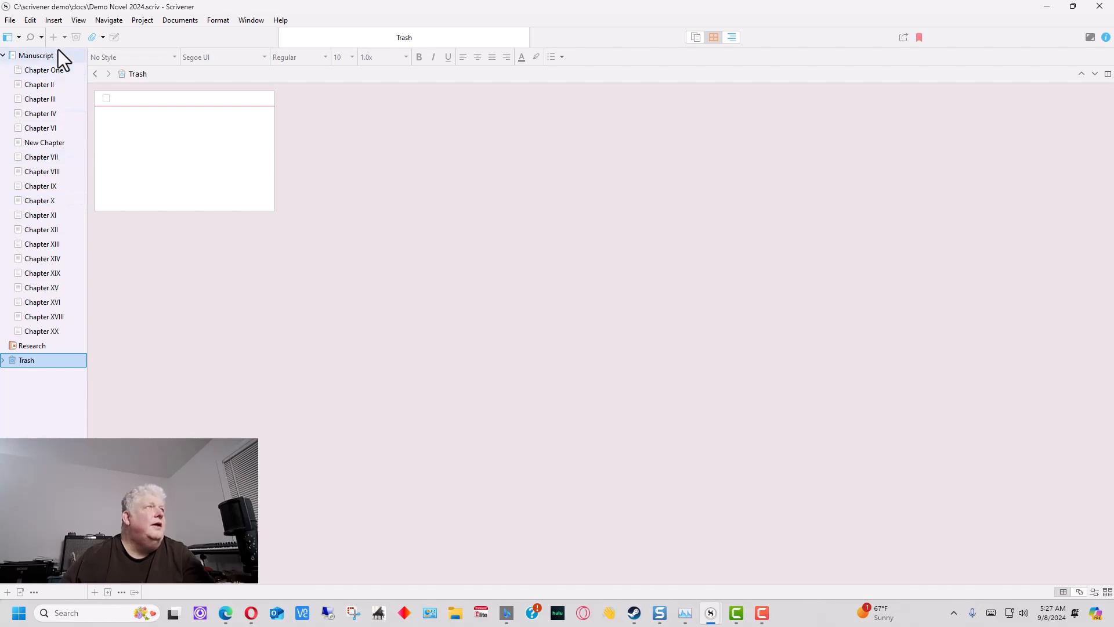
# - Add a new folder at the root level of the binder, outside the Manuscript
pyautogui.click(41, 384)
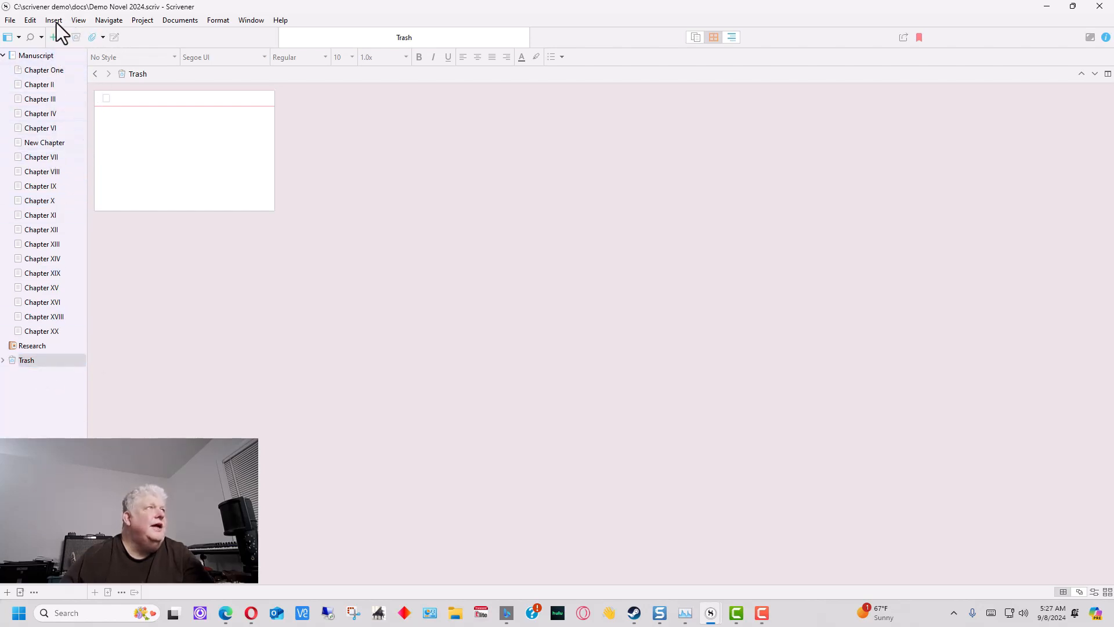
pyautogui.click(64, 37)
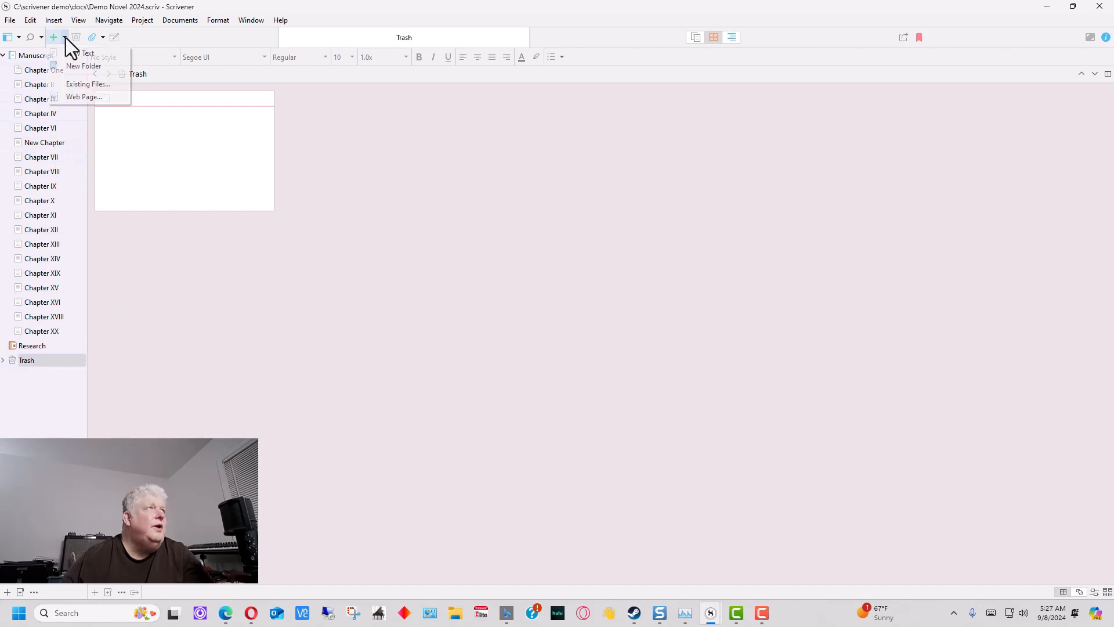
pyautogui.click(86, 68)
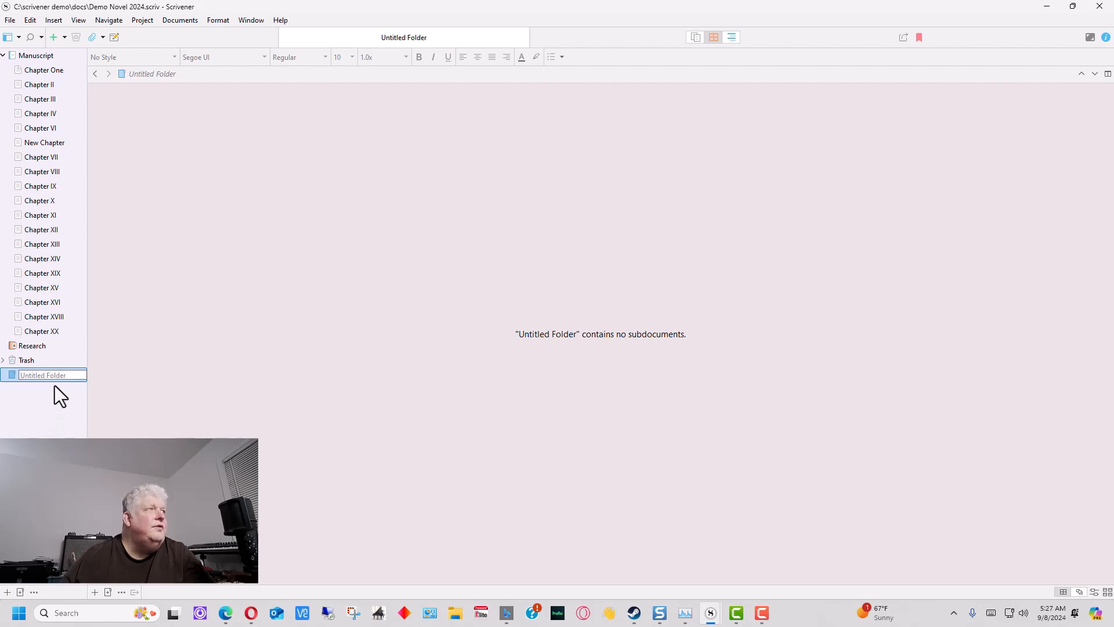
pyautogui.write('A')
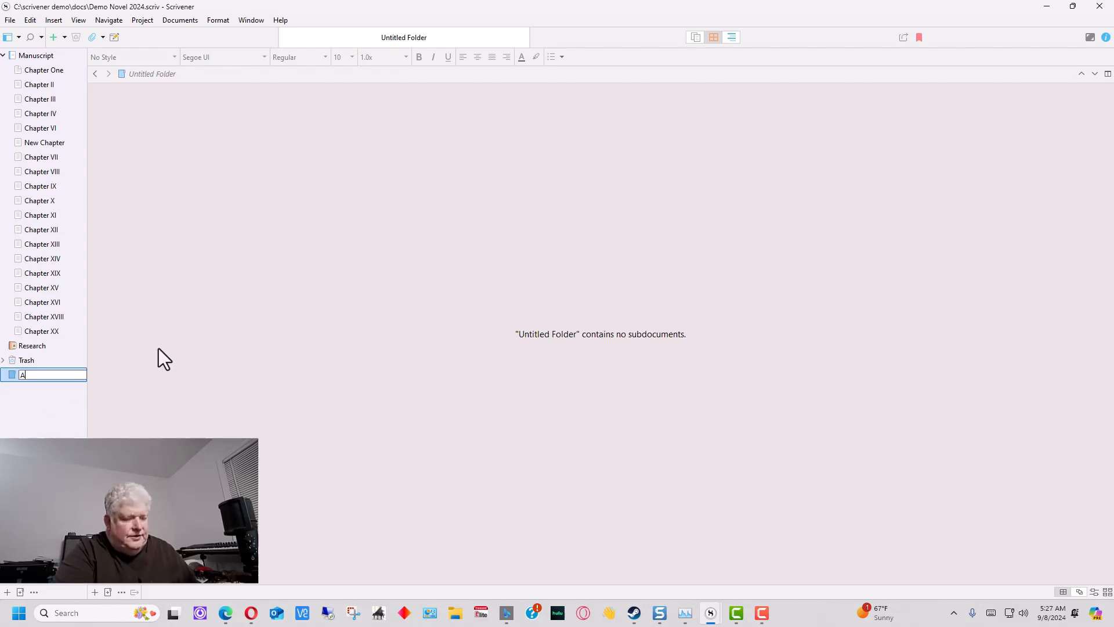
pyautogui.write('rchi')
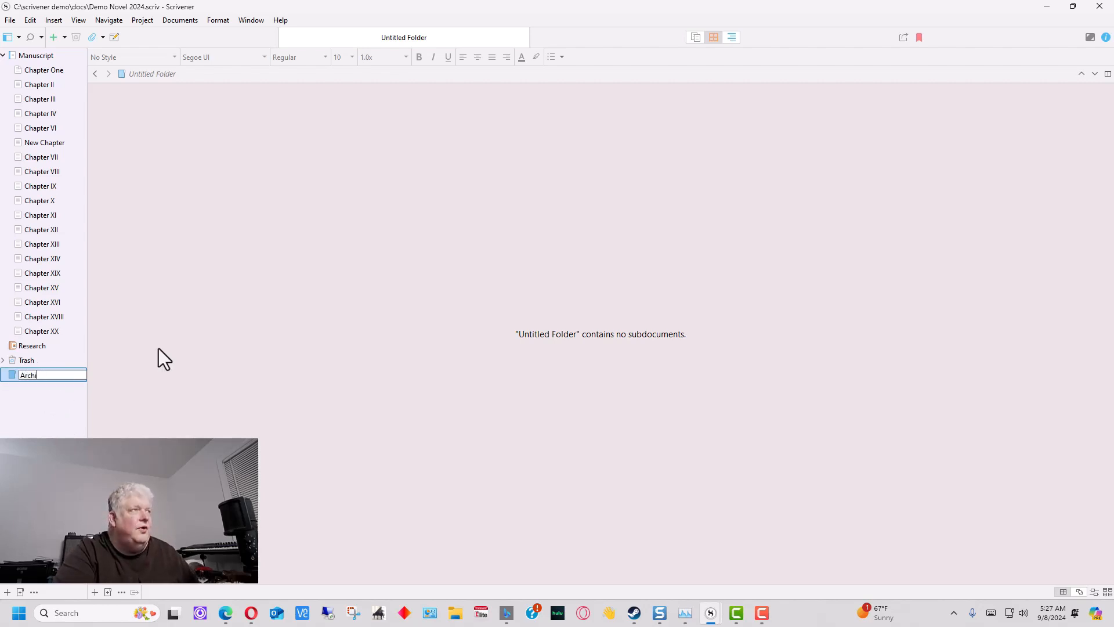
pyautogui.press('BackSpace')
pyautogui.press('BackSpace')
pyautogui.press('BackSpace')
pyautogui.press('BackSpace')
pyautogui.press('BackSpace')
pyautogui.write('Old D')
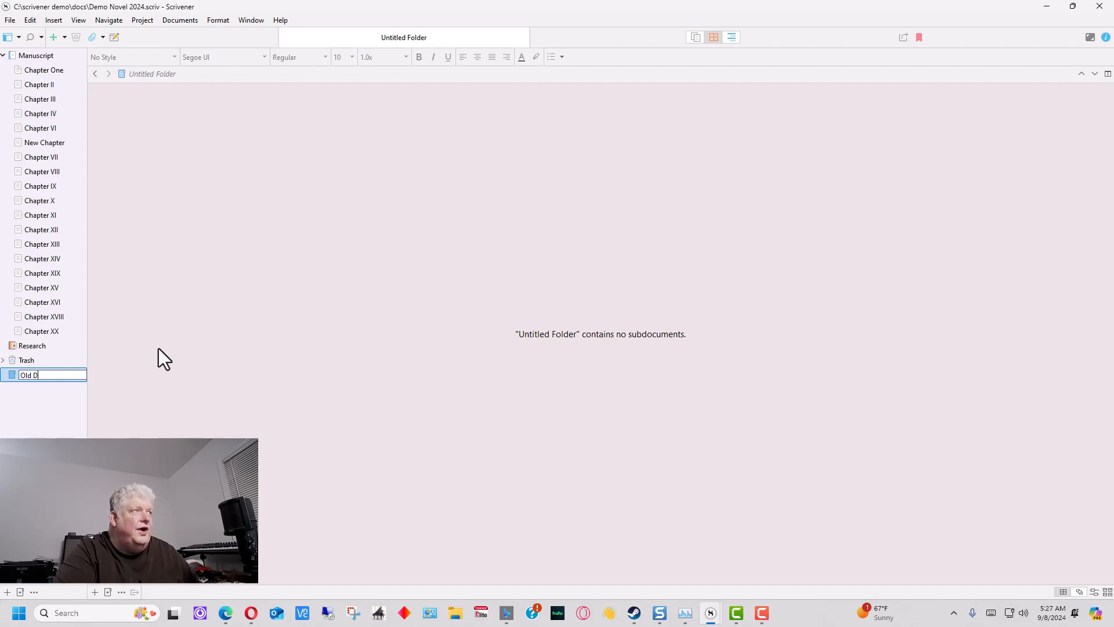
pyautogui.press('BackSpace')
pyautogui.press('BackSpace')
pyautogui.press('BackSpace')
pyautogui.press('BackSpace')
pyautogui.press('BackSpace')
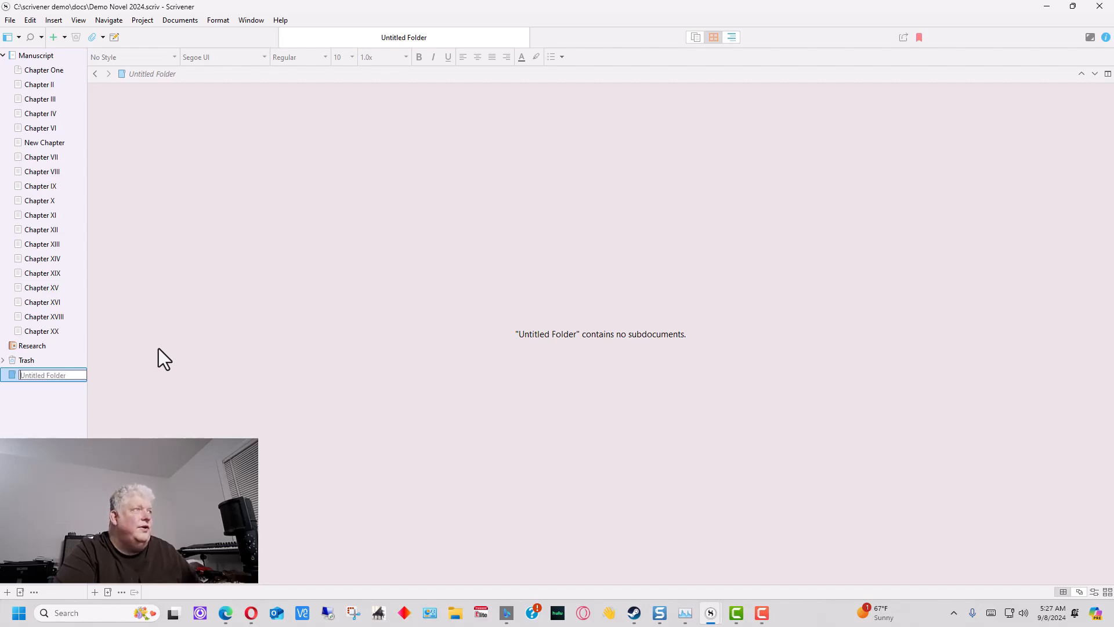
# - Name the new binder folder "Deleted Chapters"
pyautogui.write('Deleted Ch')
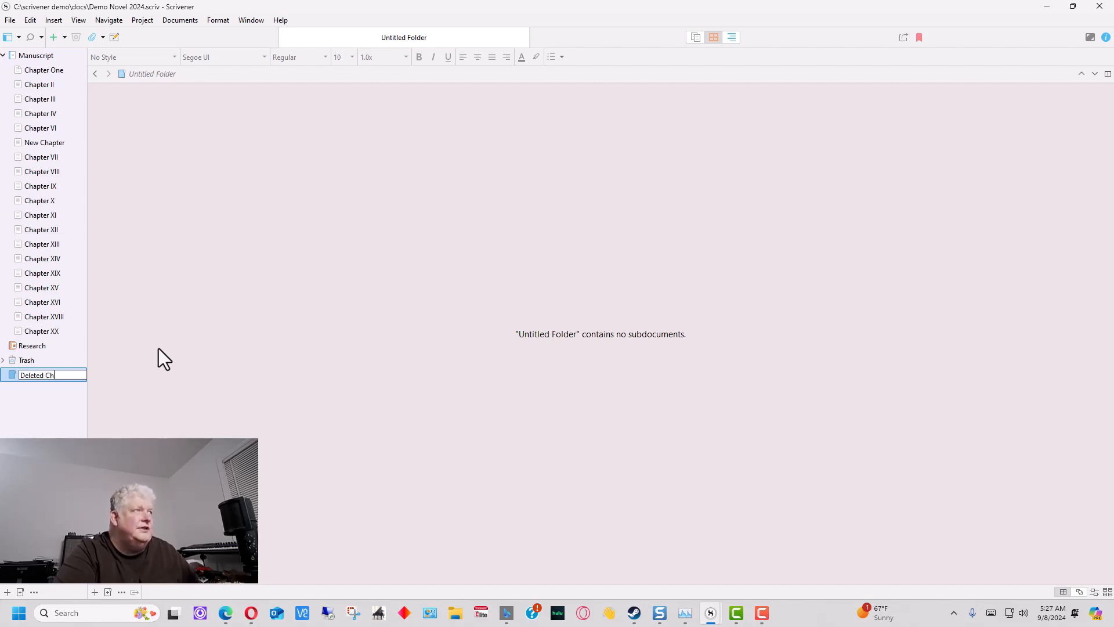
pyautogui.write('apters')
pyautogui.press('Return')
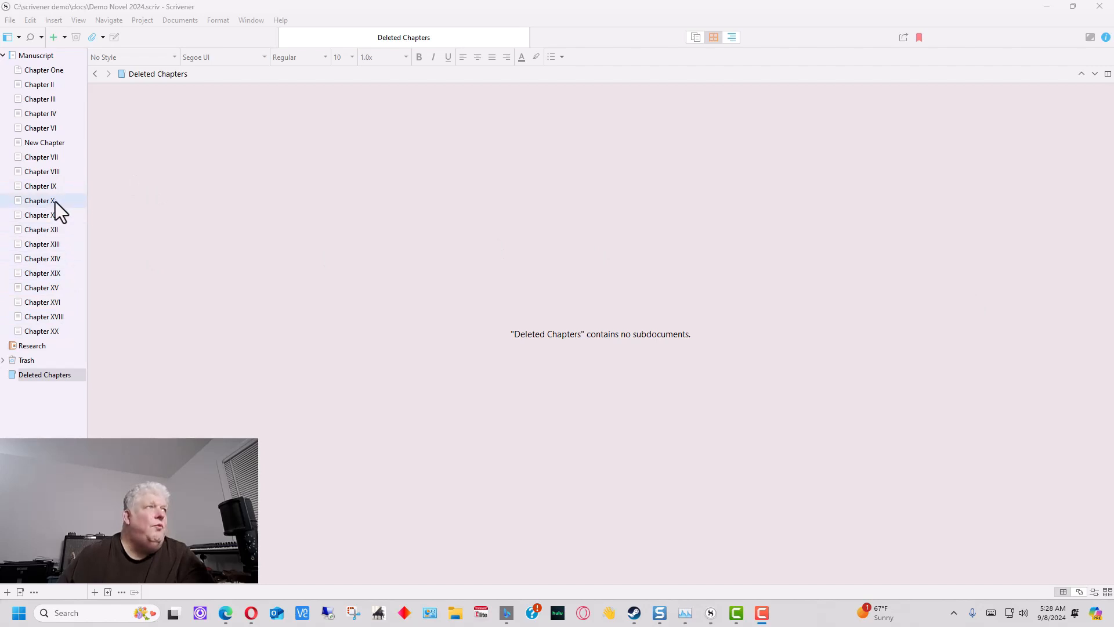
# - Move Chapter XII and Chapter XVI out of the Manuscript into the Deleted Chapters folder
pyautogui.click(50, 229)
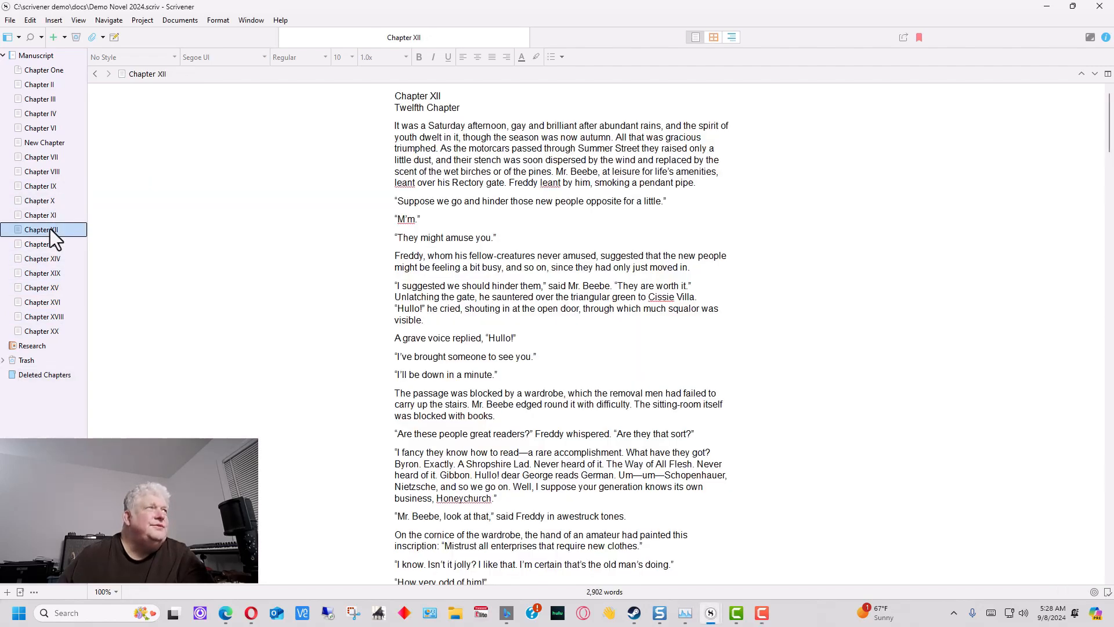
pyautogui.moveTo(50, 229); pyautogui.dragTo(45, 373)
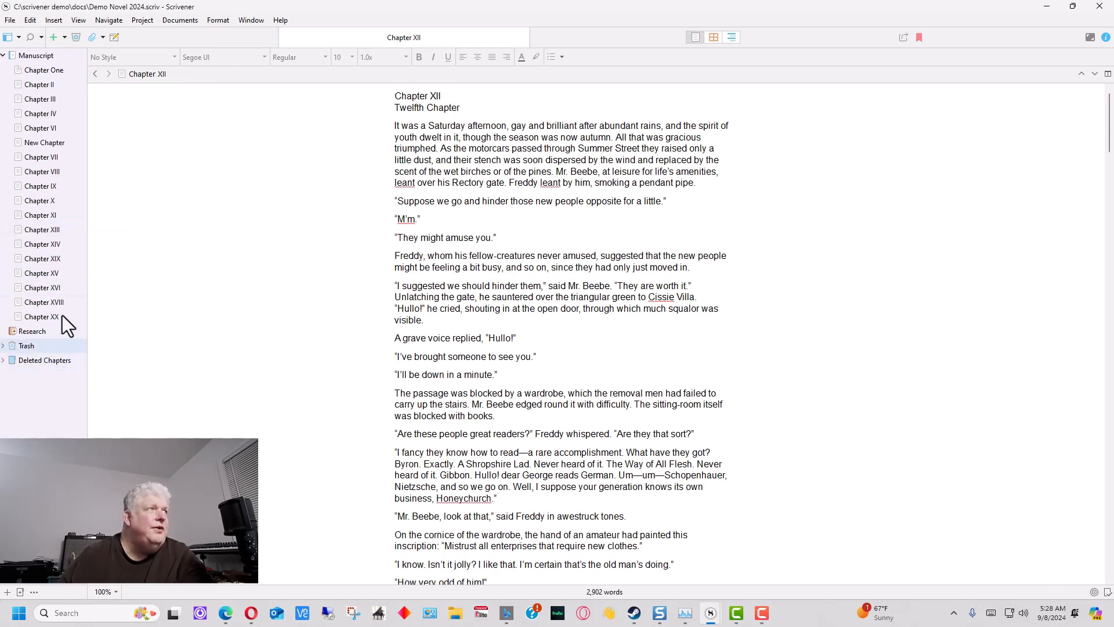
pyautogui.moveTo(60, 291); pyautogui.dragTo(50, 360)
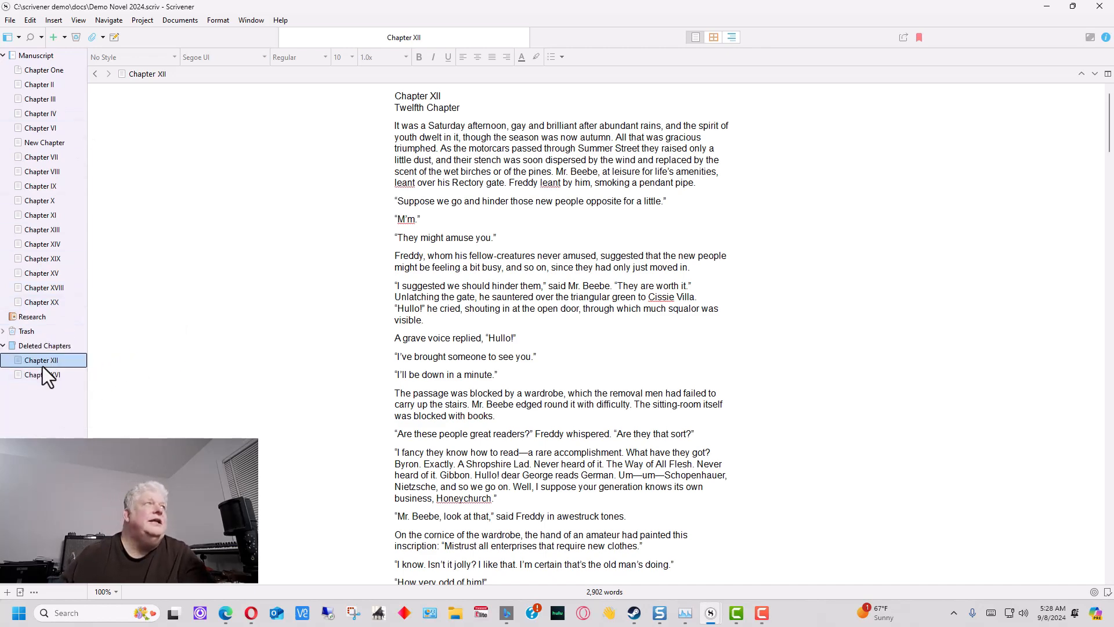
# - Move the Deleted Chapters folder to between the Manuscript and Research folders in the binder, keeping it selected
pyautogui.click(8, 347)
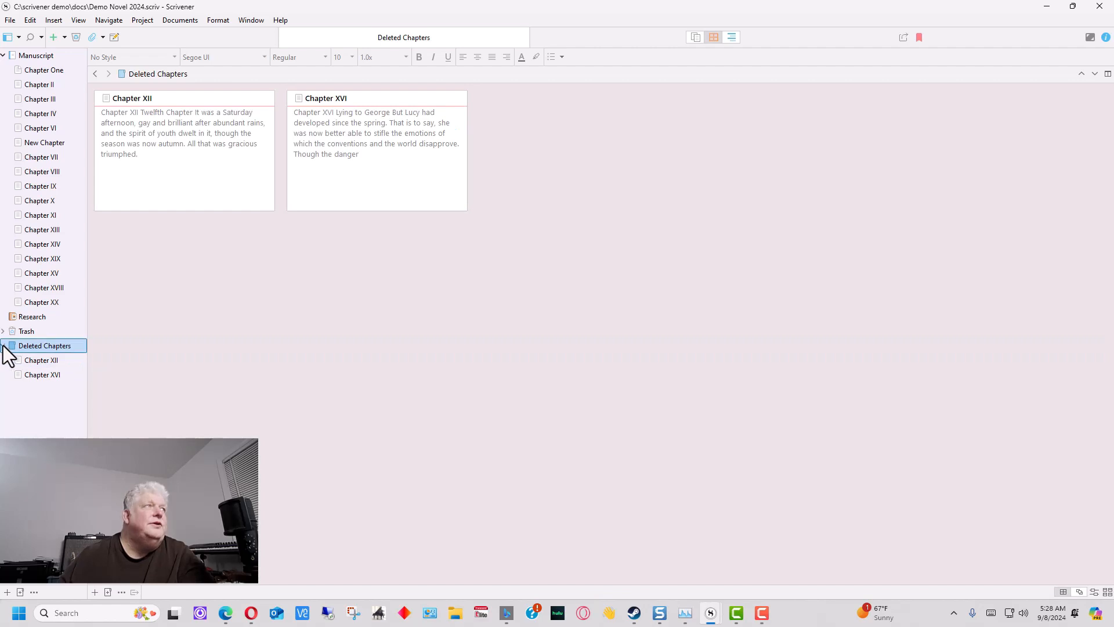
pyautogui.moveTo(10, 348); pyautogui.dragTo(34, 311)
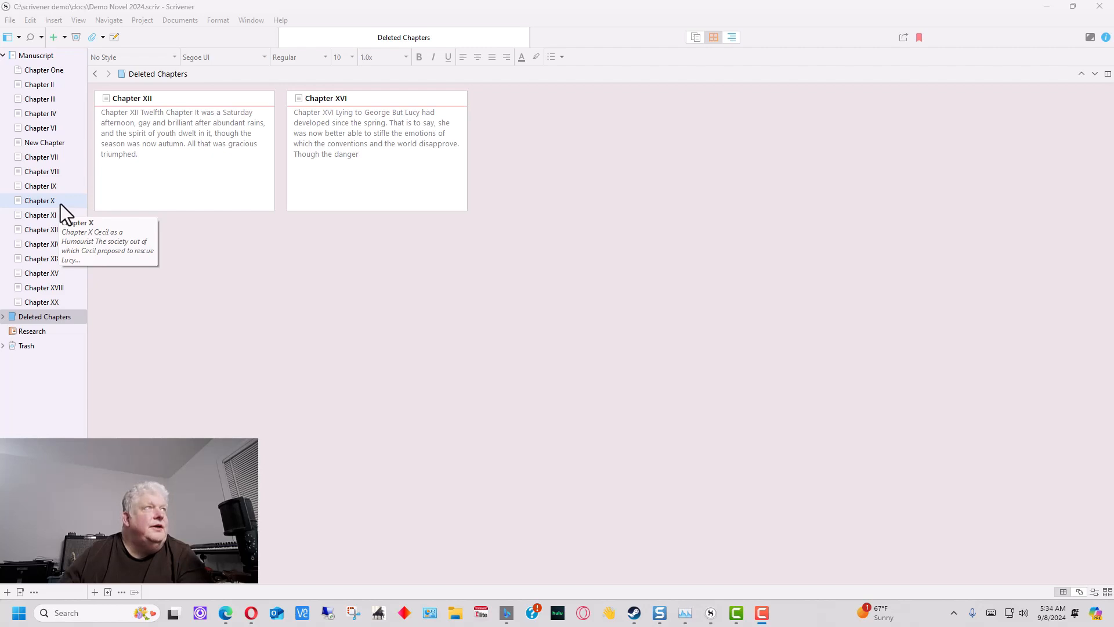
pyautogui.click(67, 317)
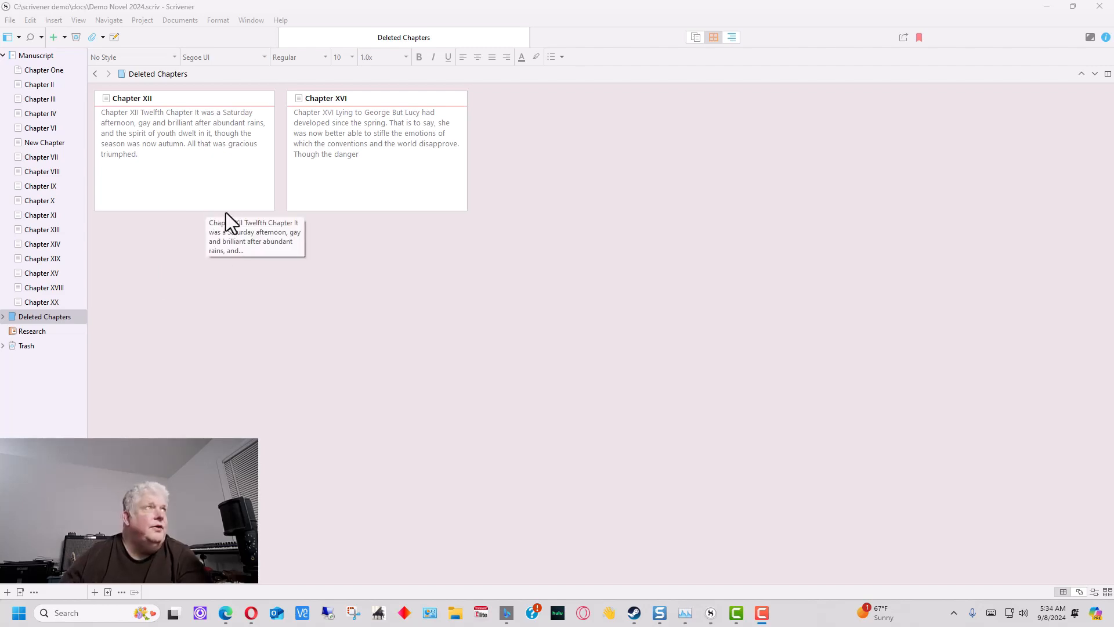
# - Open the Compile overview and examine which Manuscript chapters are included and which sources can be compiled
pyautogui.click(10, 20)
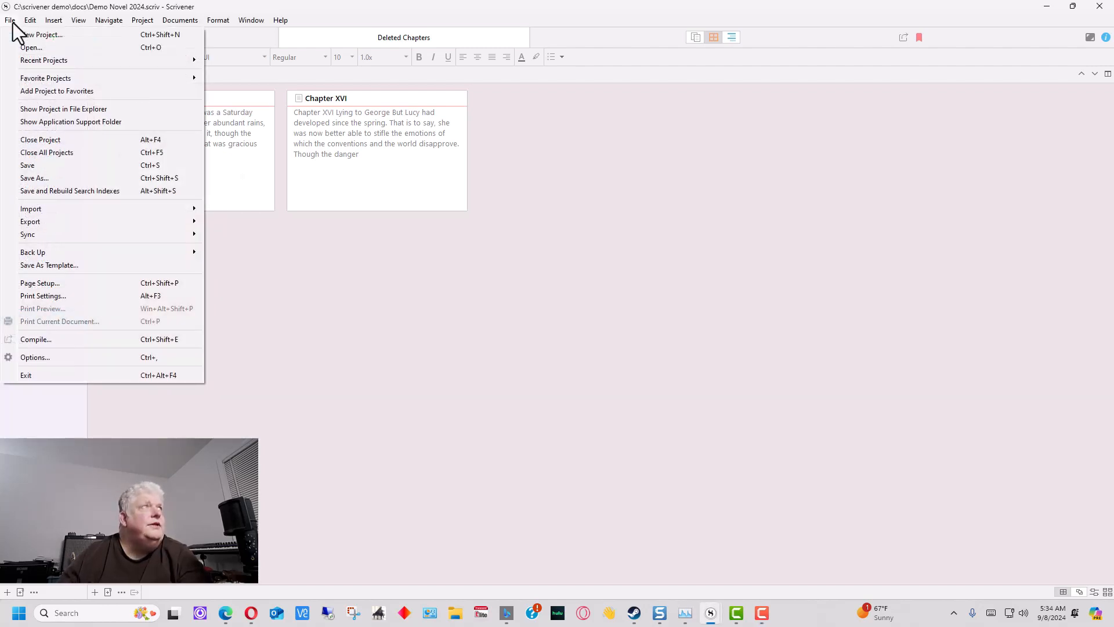
pyautogui.click(68, 339)
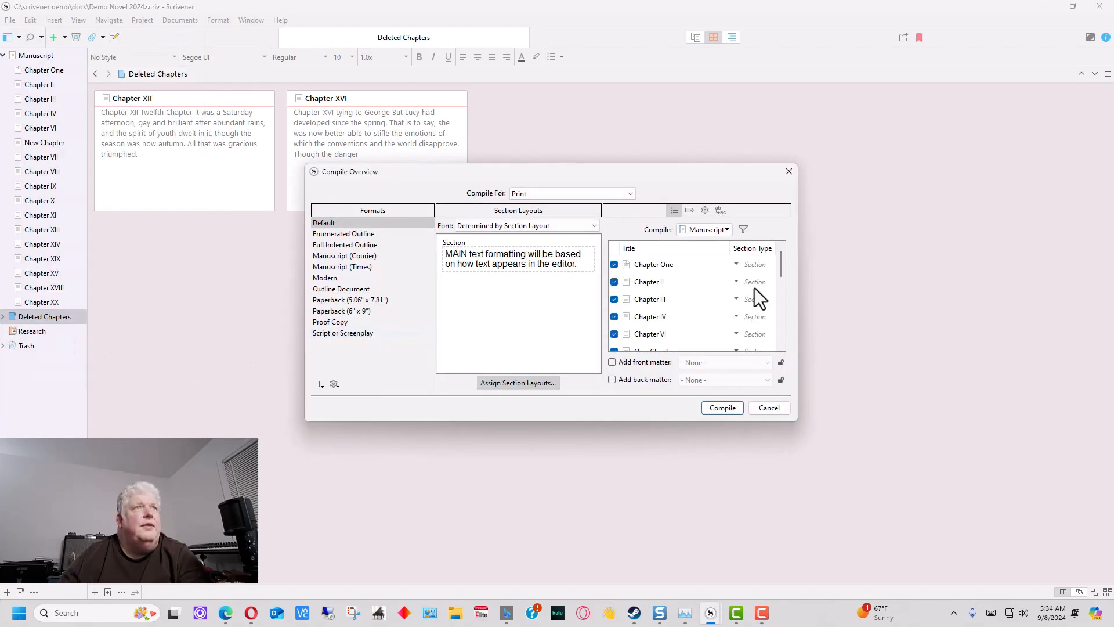
pyautogui.scroll(-5, 754, 287)
pyautogui.scroll(4, 751, 291)
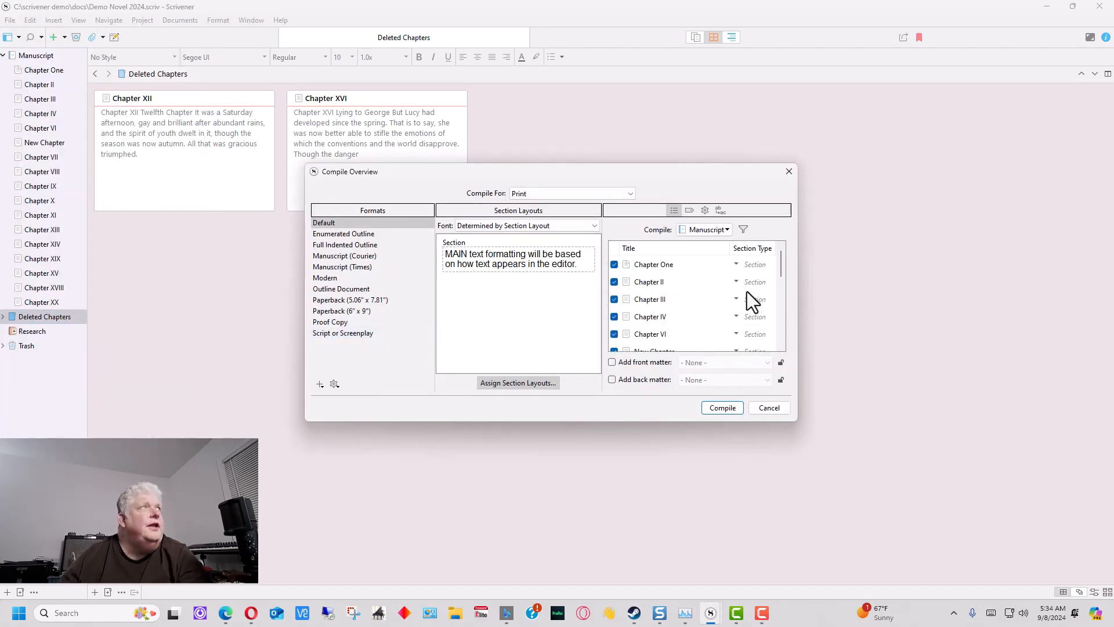
pyautogui.scroll(-3, 712, 298)
pyautogui.scroll(3, 713, 298)
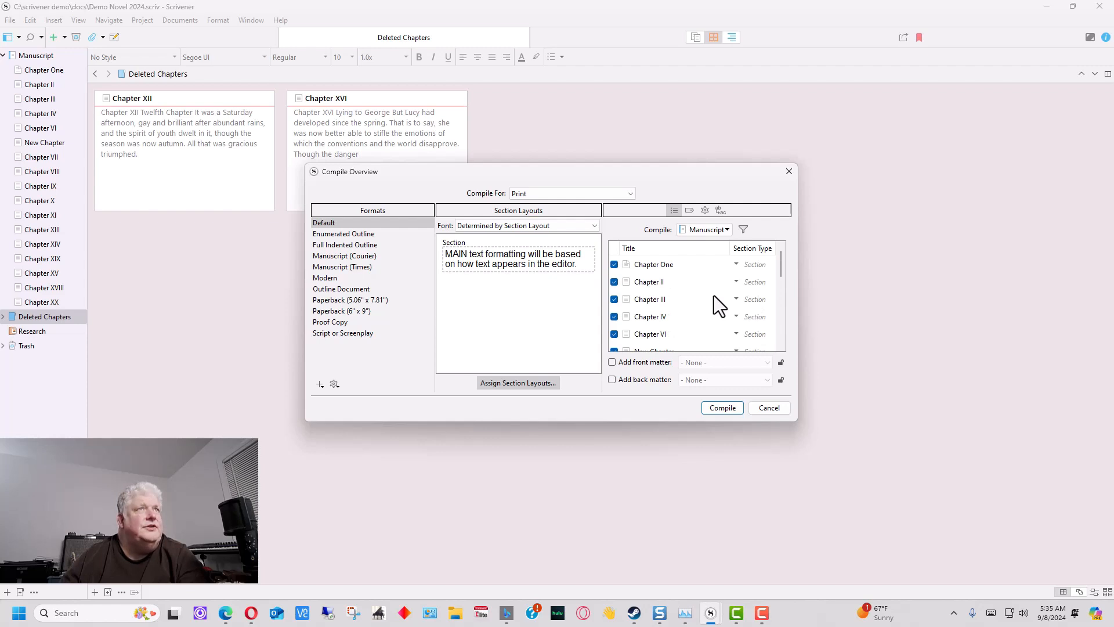
pyautogui.scroll(-6, 716, 295)
pyautogui.scroll(6, 715, 296)
pyautogui.scroll(-6, 720, 305)
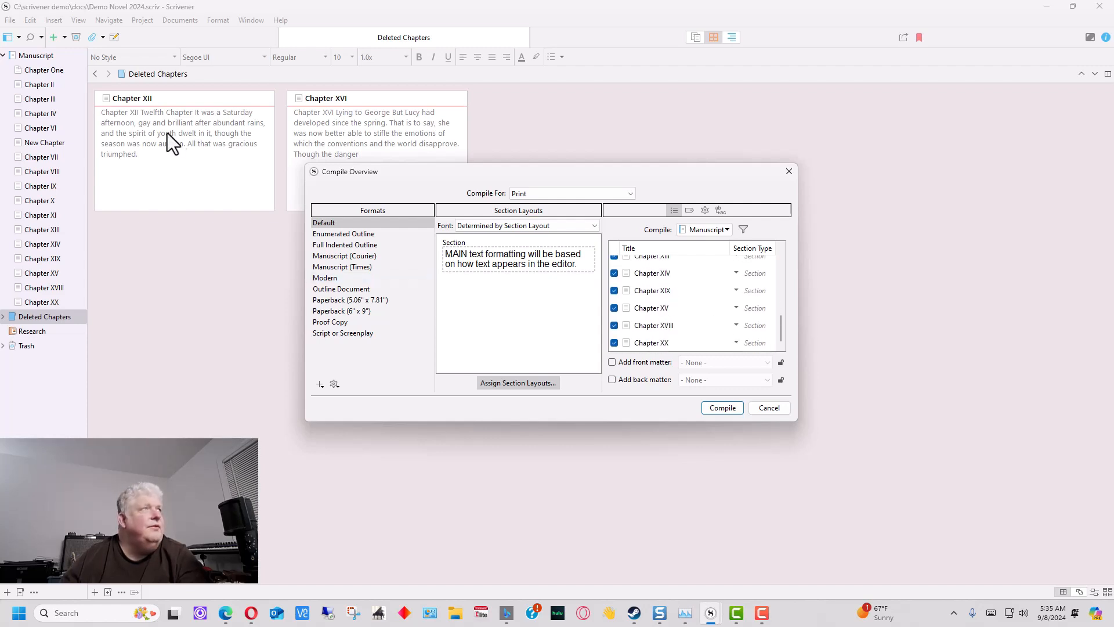
pyautogui.click(727, 229)
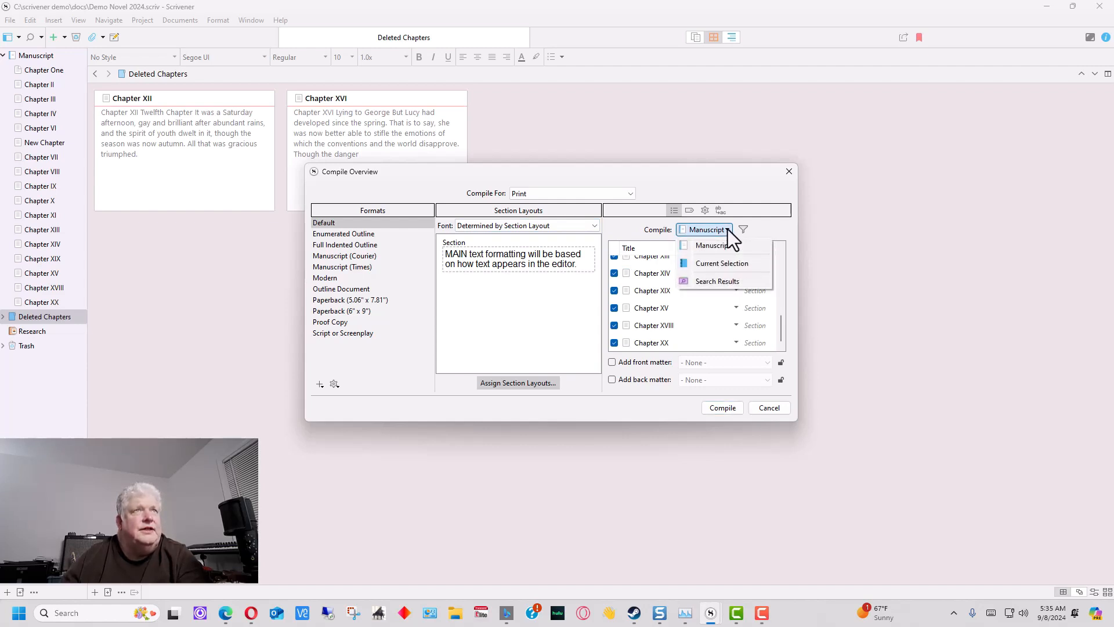
pyautogui.click(761, 227)
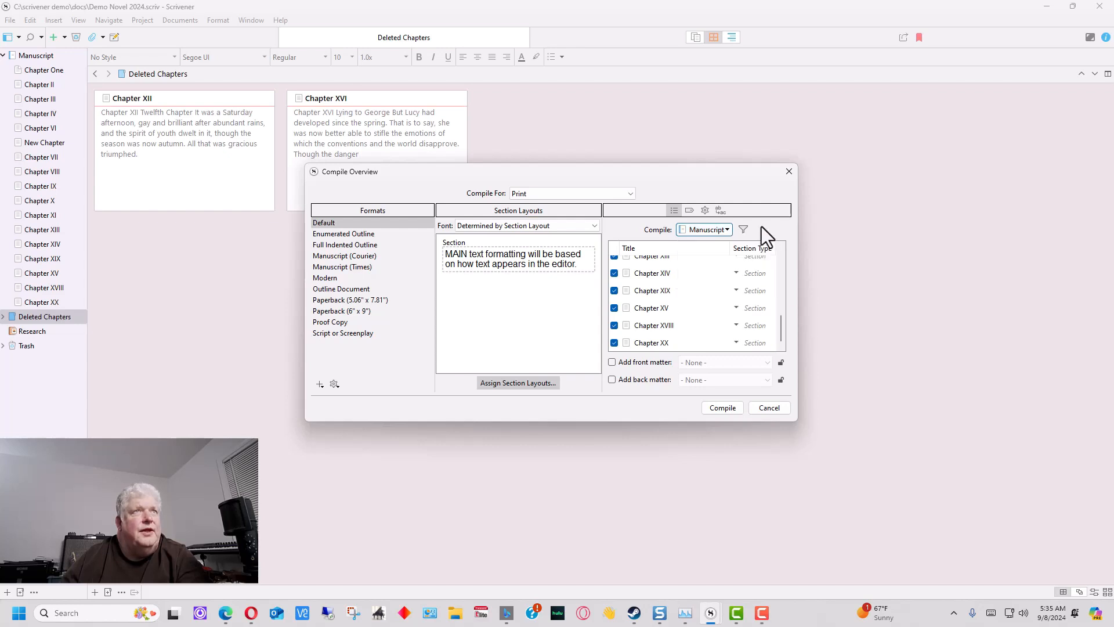
# - Set the compile output to Microsoft Word (.docx) and close the Compile overview without compiling
pyautogui.scroll(2, 653, 305)
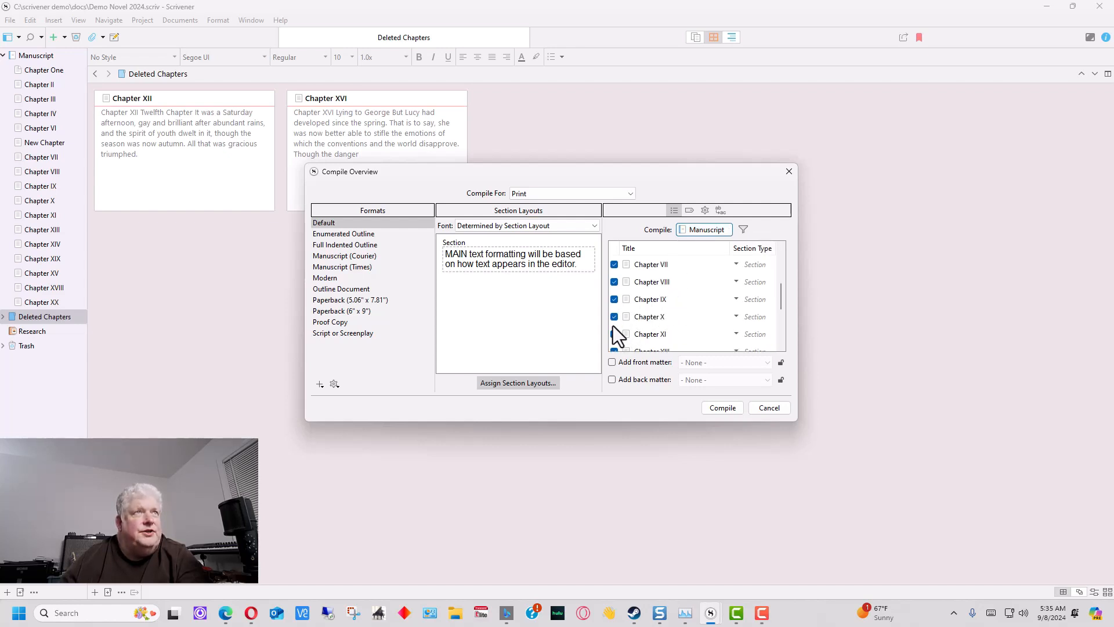
pyautogui.click(629, 193)
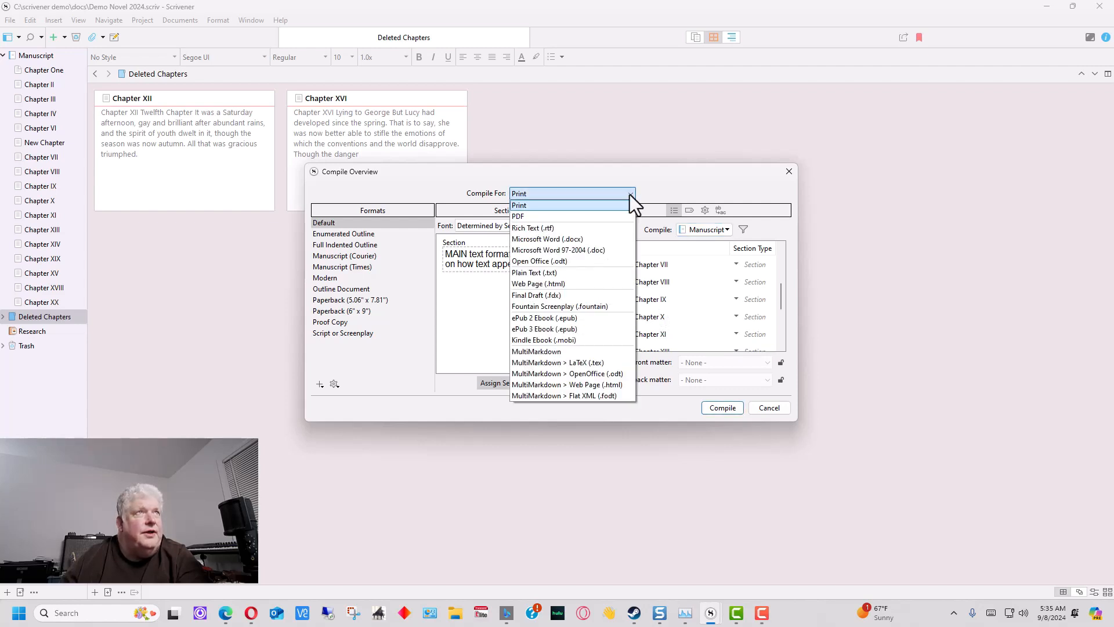
pyautogui.click(590, 240)
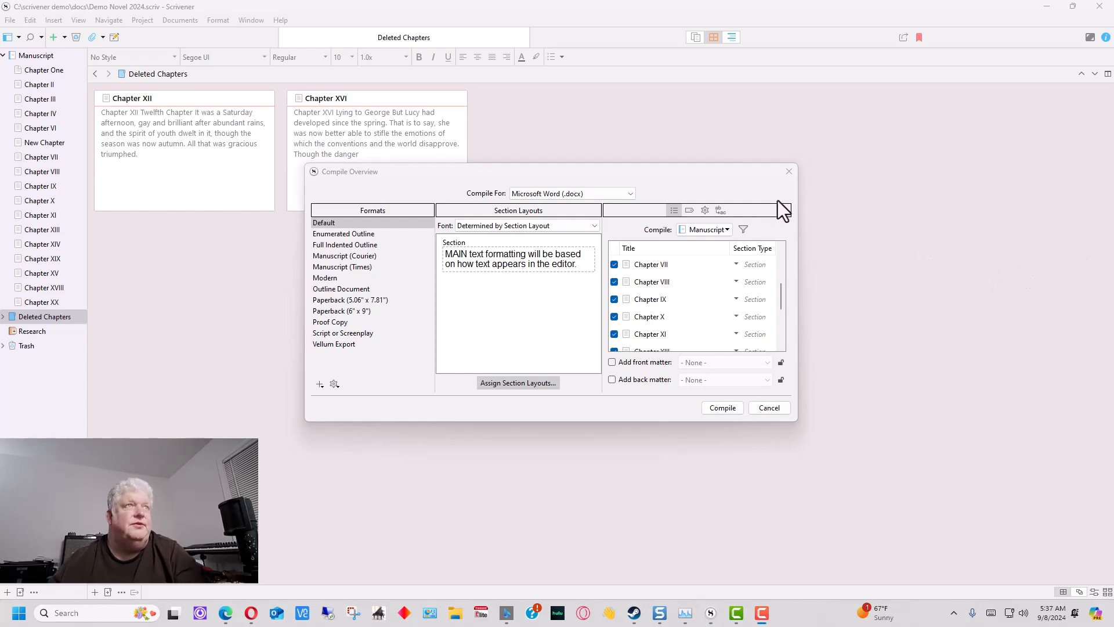
pyautogui.click(788, 172)
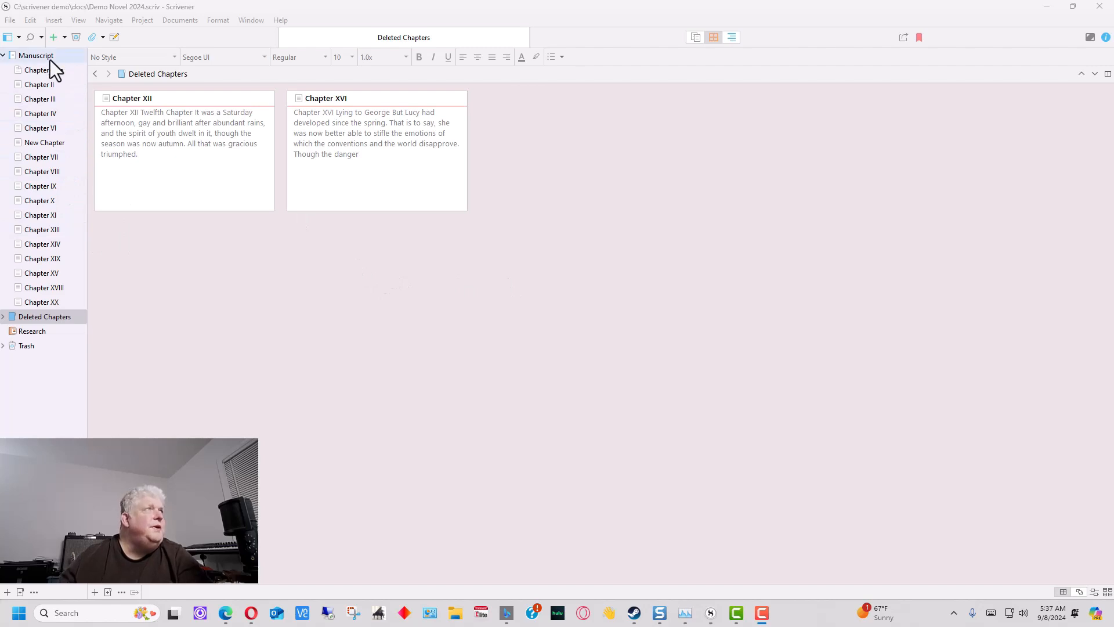
# - Collapse the Manuscript folder in the binder and check the icon-changing option for the Deleted Chapters folder
pyautogui.click(4, 56)
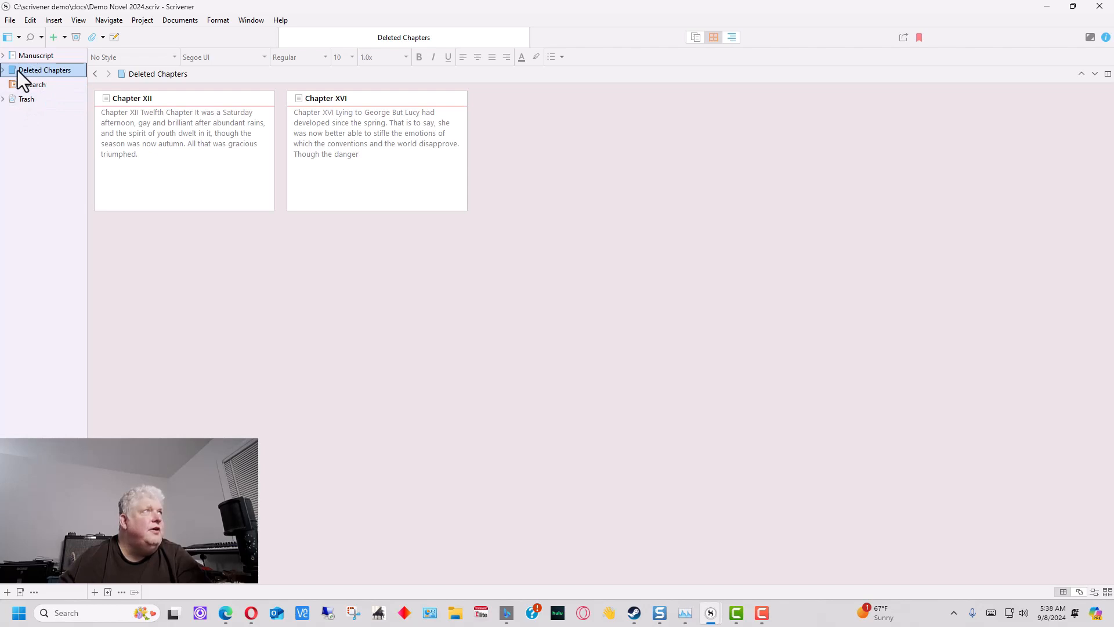
pyautogui.rightClick(17, 71)
pyautogui.moveTo(137, 294)
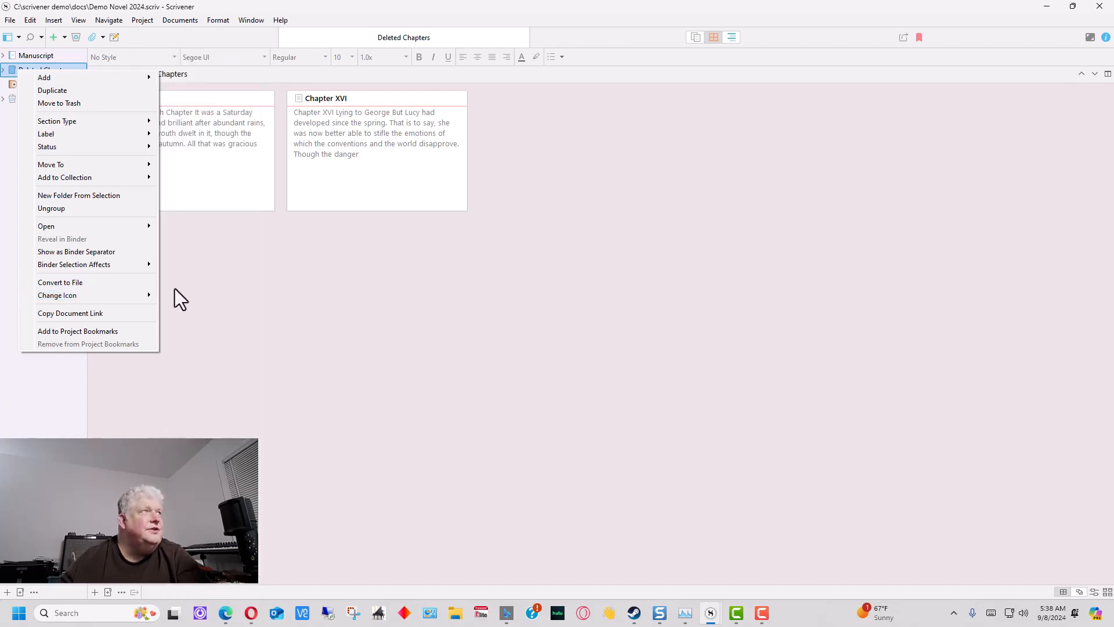
pyautogui.click(15, 197)
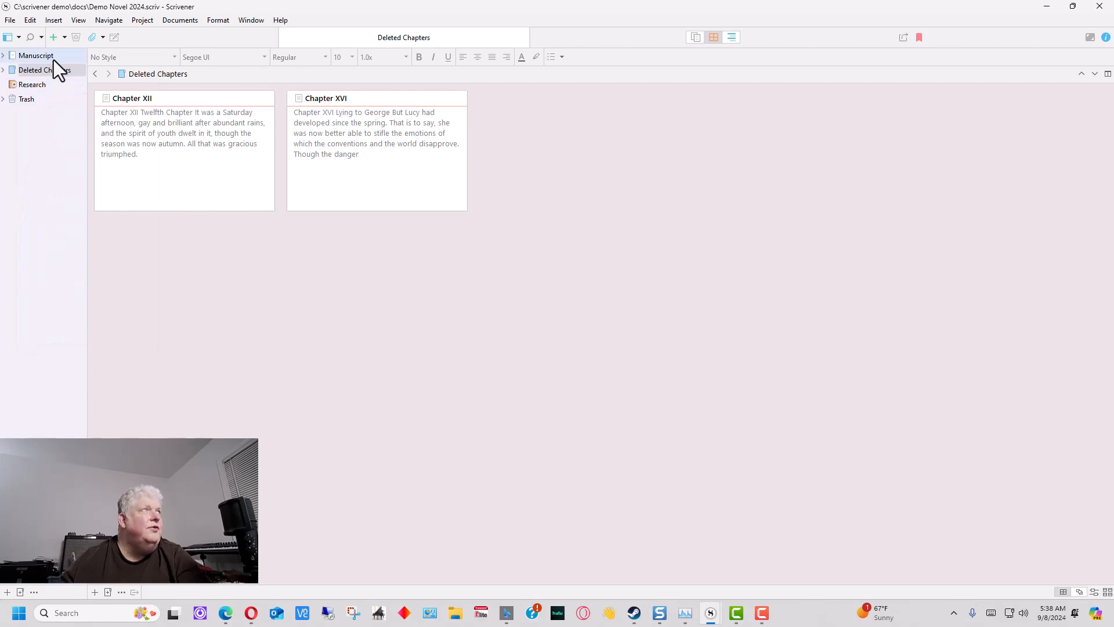
# - Add a new folder named "Ideas" at the top level of the binder
pyautogui.click(65, 37)
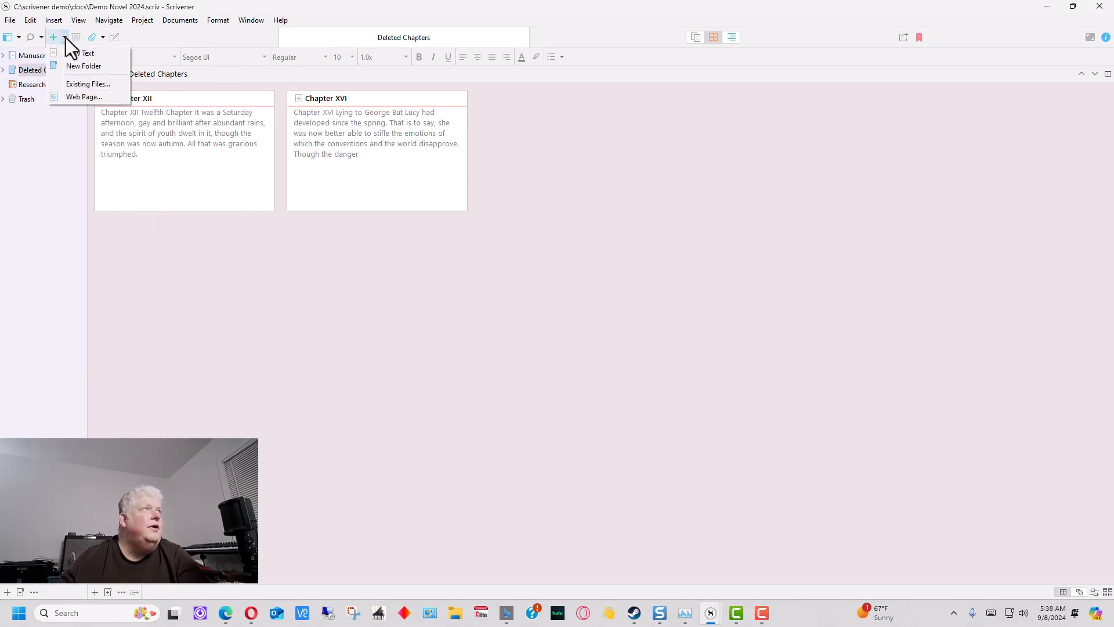
pyautogui.click(68, 65)
pyautogui.press('BackSpace')
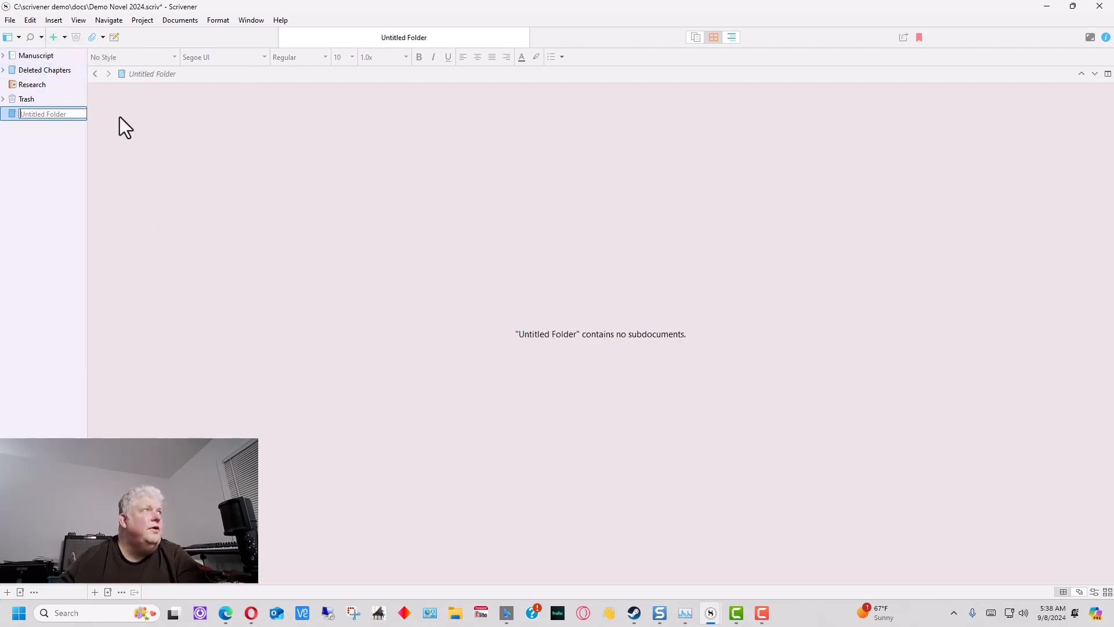
pyautogui.write('Ideas')
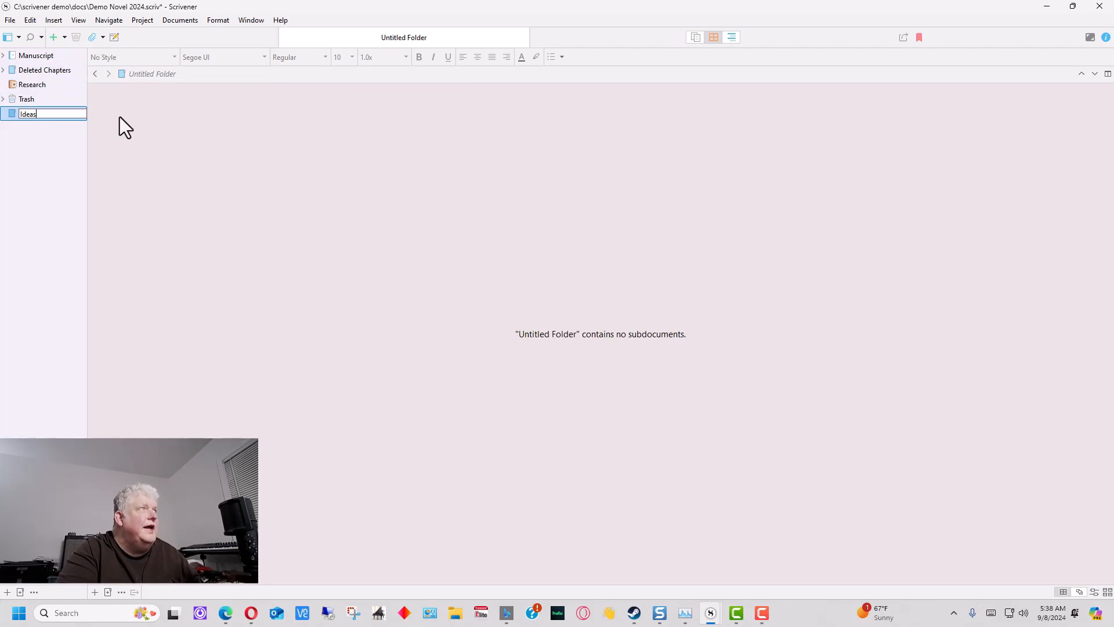
pyautogui.press('Return')
# - Change the Ideas folder's icon to Light Bulb
pyautogui.rightClick(36, 116)
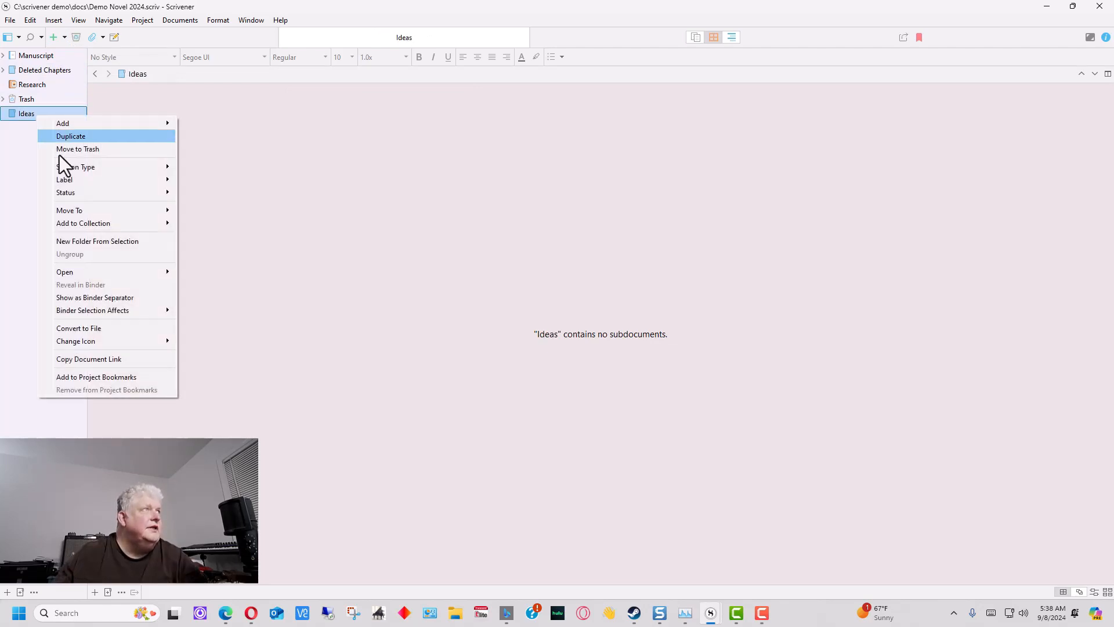
pyautogui.moveTo(148, 342)
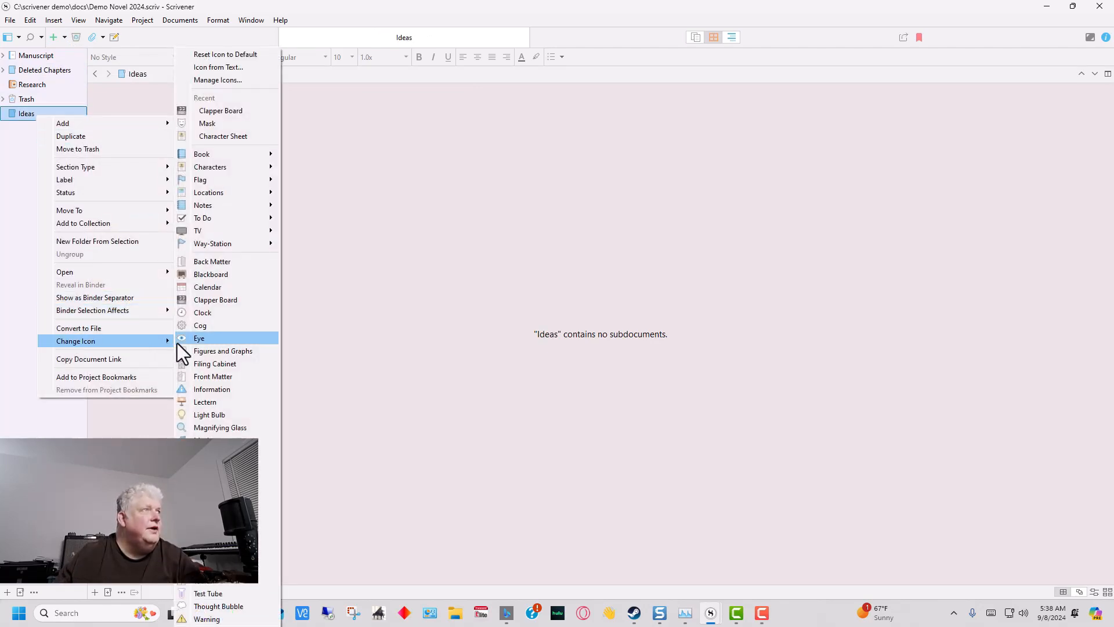
pyautogui.click(223, 414)
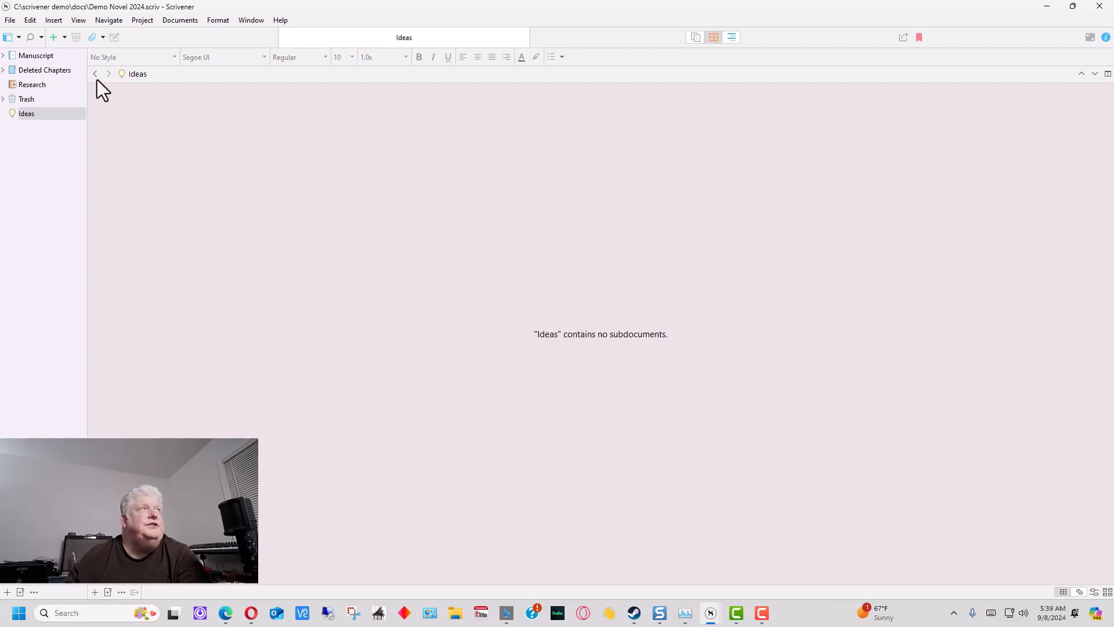
# - Expand the Manuscript folder and view the text of Chapter VI and Chapter IX, leaving the chapter list expanded
pyautogui.click(3, 55)
pyautogui.click(40, 128)
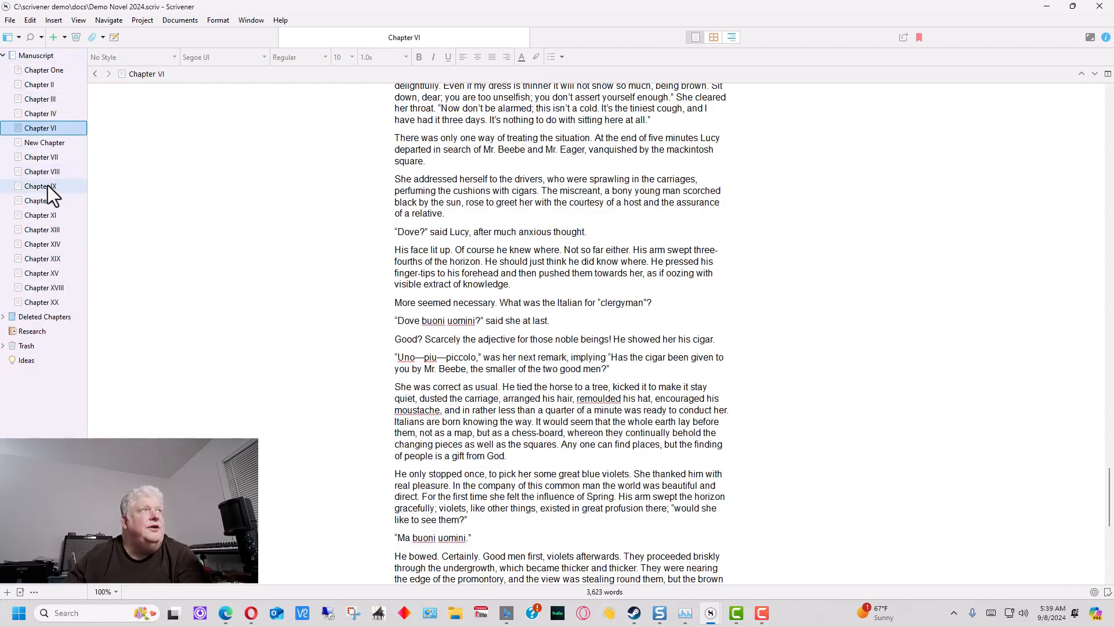
pyautogui.click(47, 186)
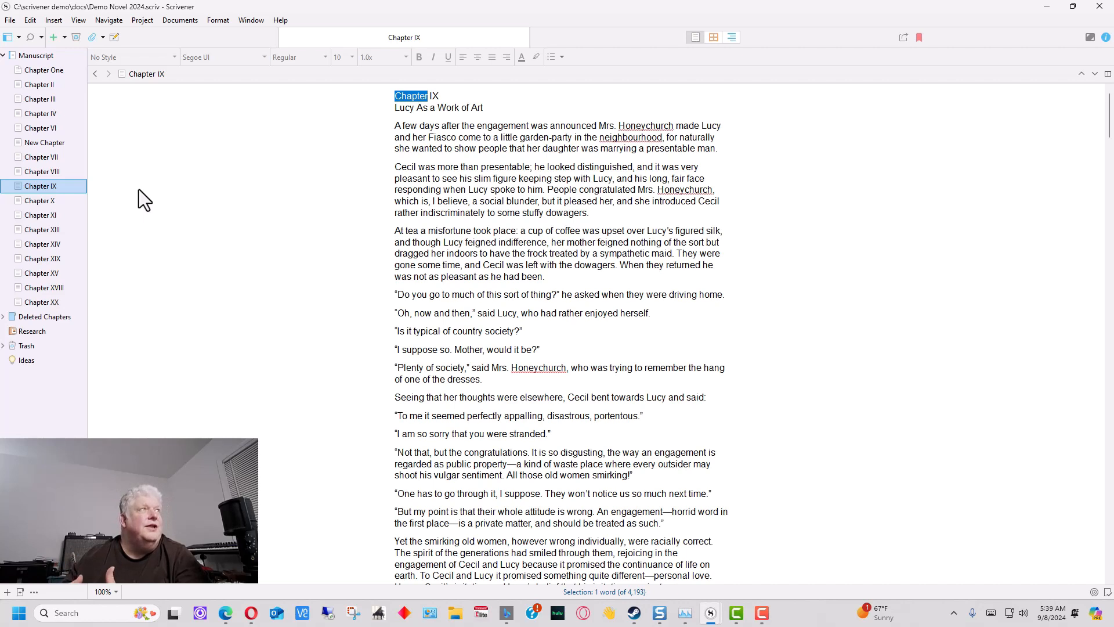
pyautogui.click(4, 55)
pyautogui.click(3, 55)
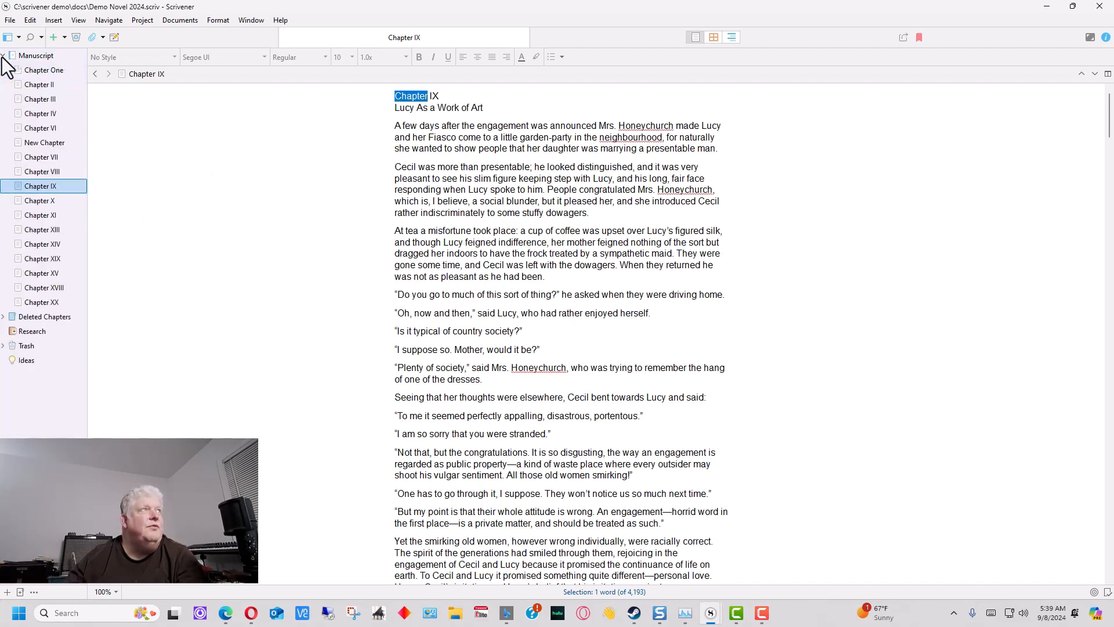